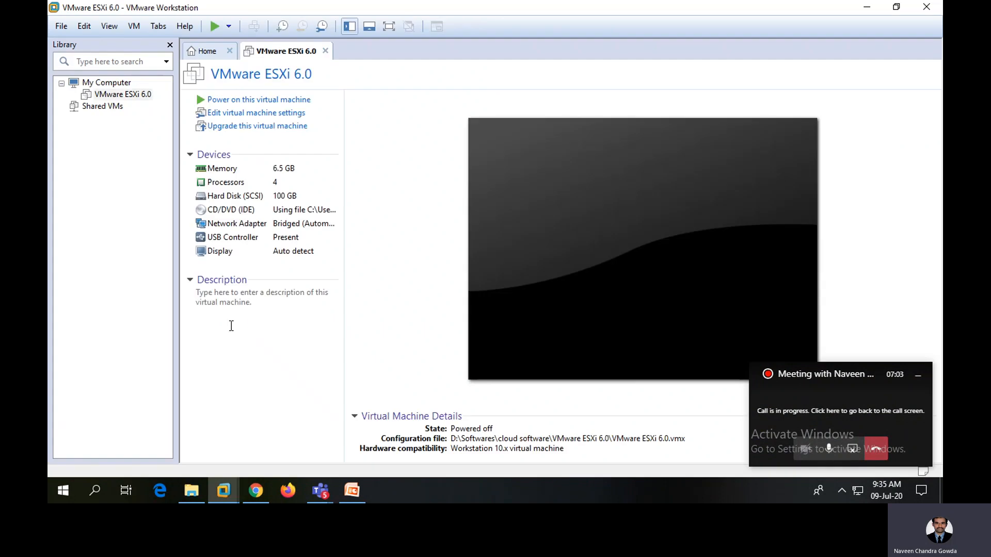
# - Power on the VMware ESXi 6.0 virtual machine and minimize the Workstation window while it boots
pyautogui.click(134, 98)
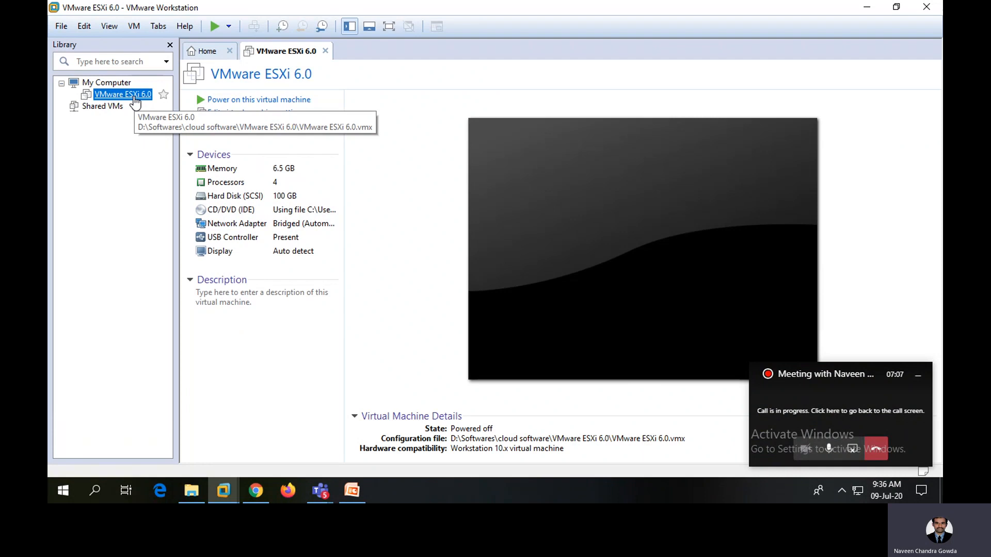
pyautogui.click(254, 100)
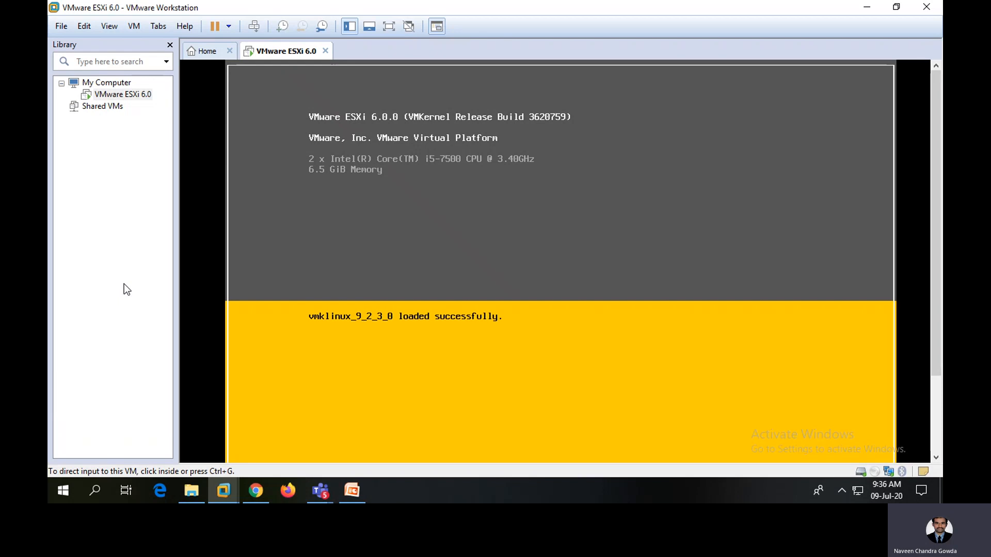
pyautogui.click(867, 7)
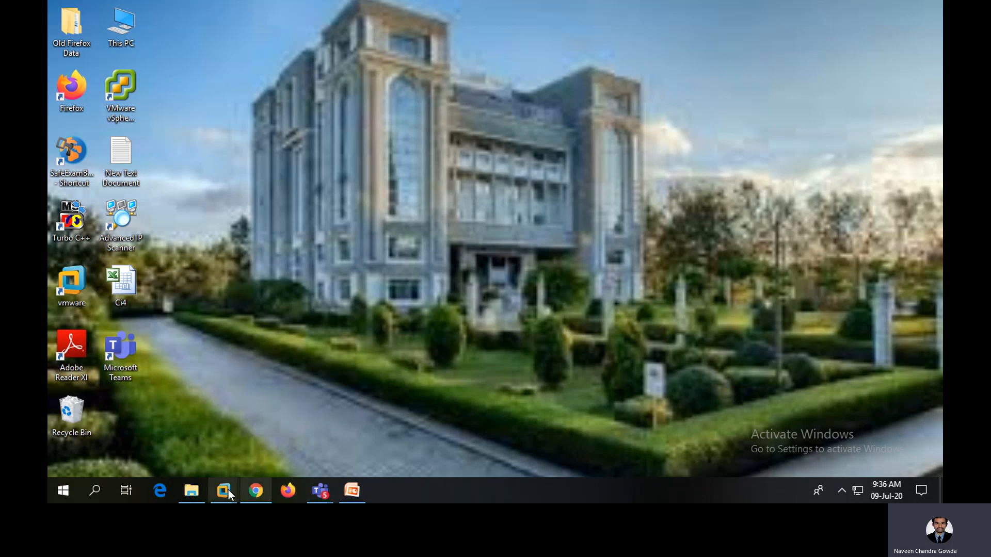
# - Check the boot progress of the ESXi virtual machine twice, minimizing Workstation after each look
pyautogui.moveTo(229, 491)
pyautogui.click(312, 417)
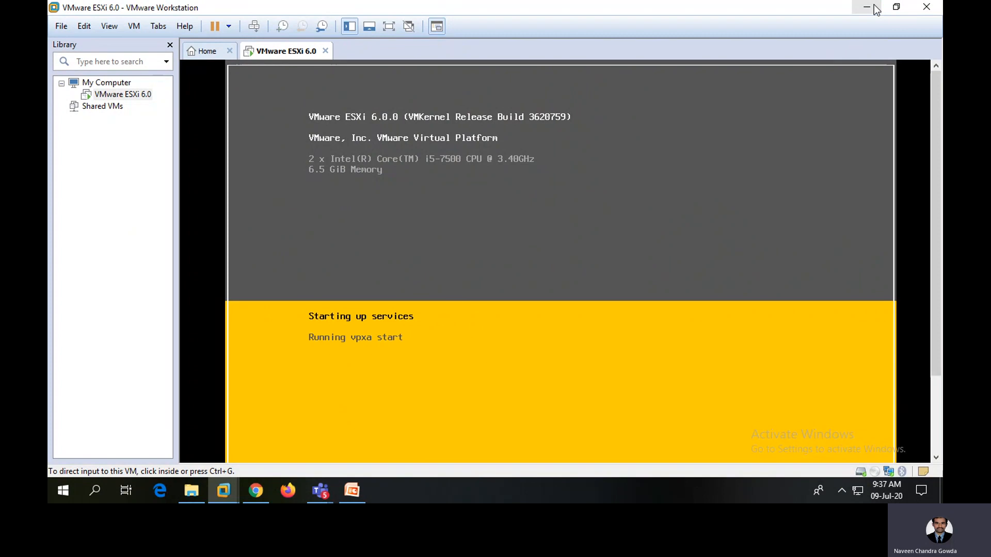
pyautogui.click(874, 7)
pyautogui.moveTo(230, 490)
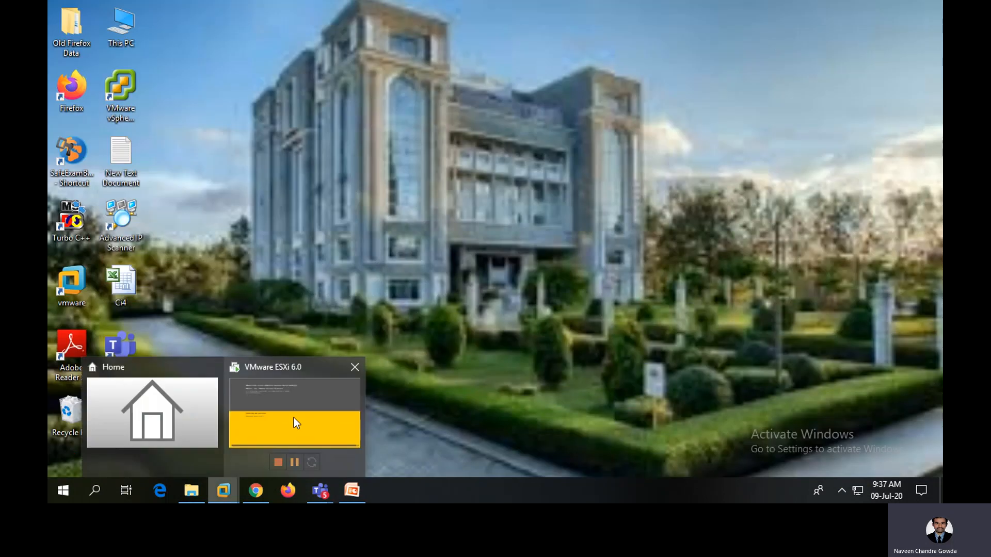
pyautogui.click(293, 418)
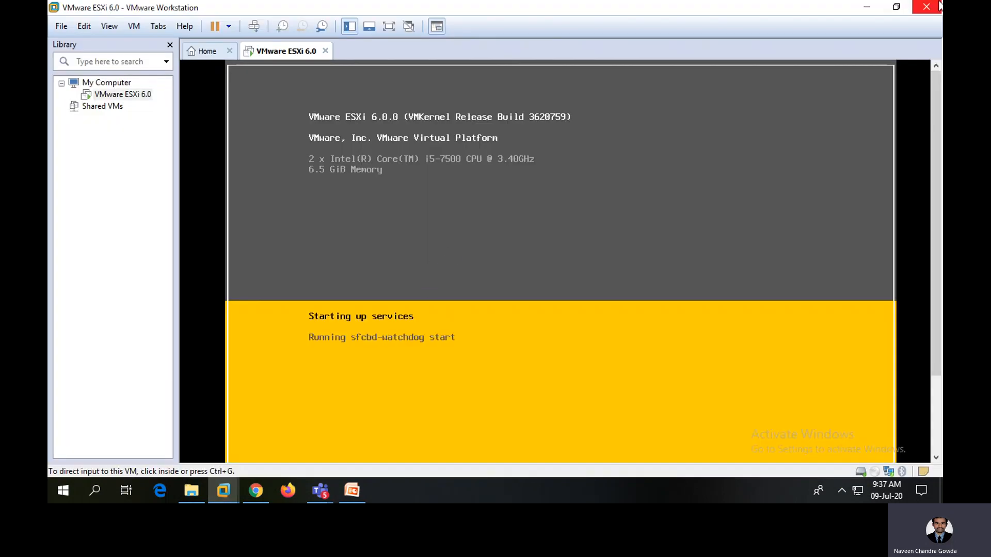
pyautogui.click(870, 8)
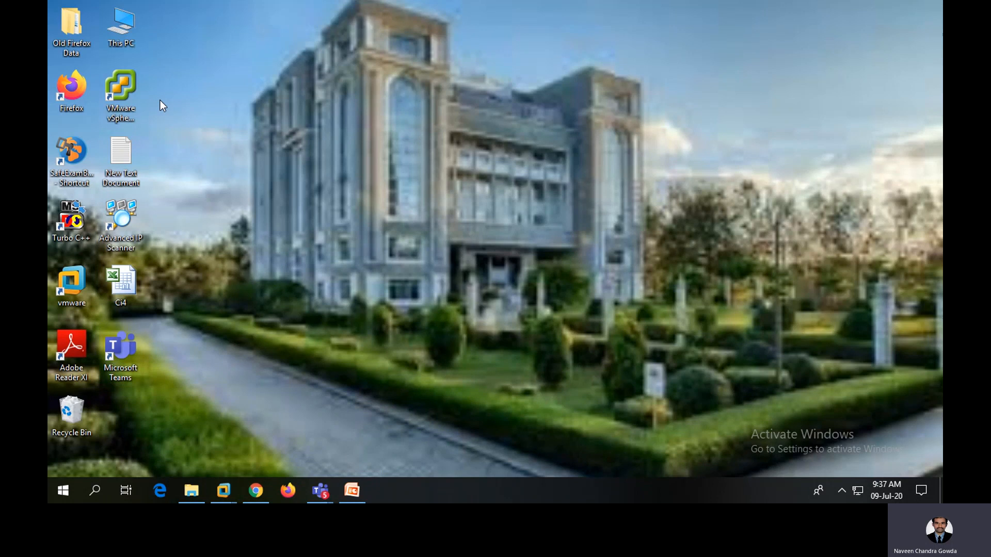
# - View the system properties of This PC to examine the processor and installed memory, and close the window
pyautogui.rightClick(131, 30)
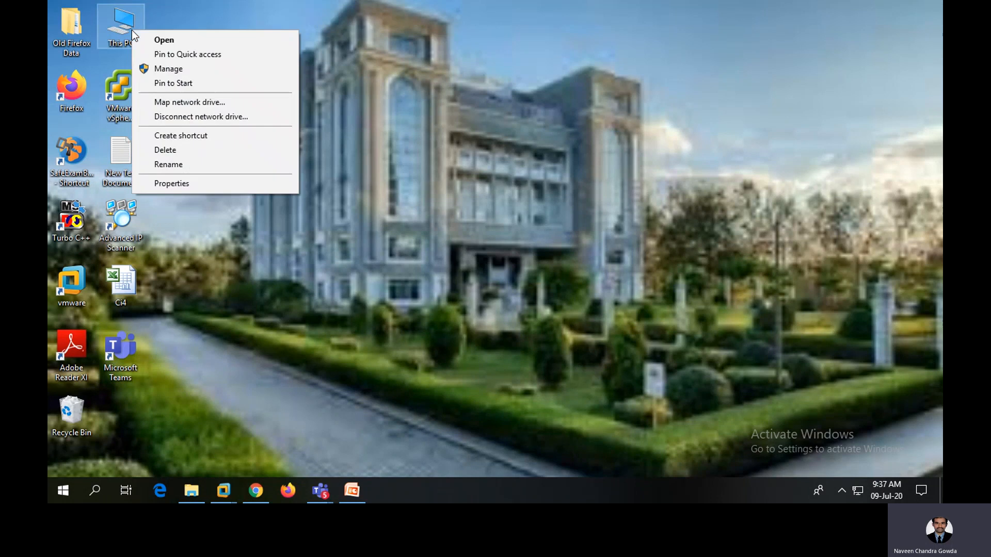
pyautogui.click(604, 29)
pyautogui.rightClick(119, 22)
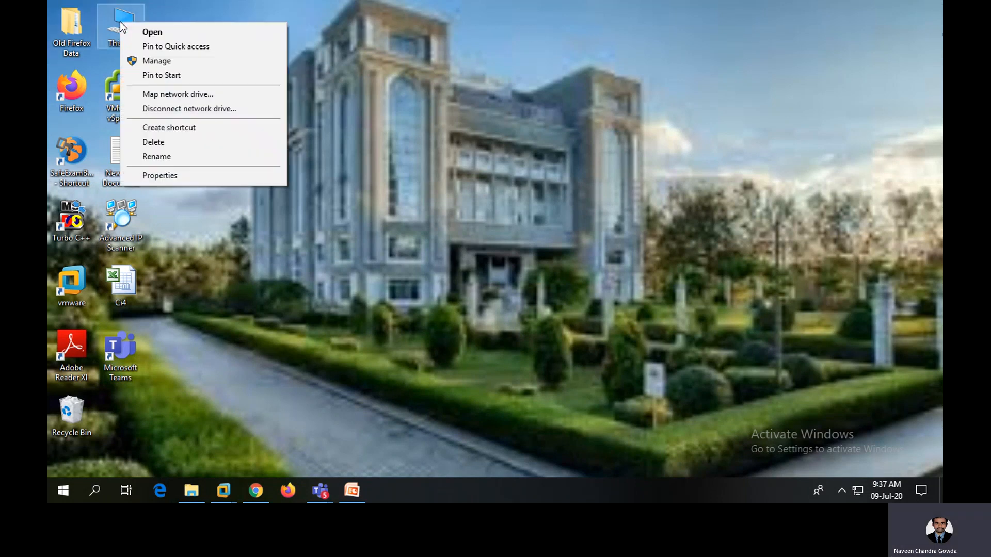
pyautogui.click(181, 176)
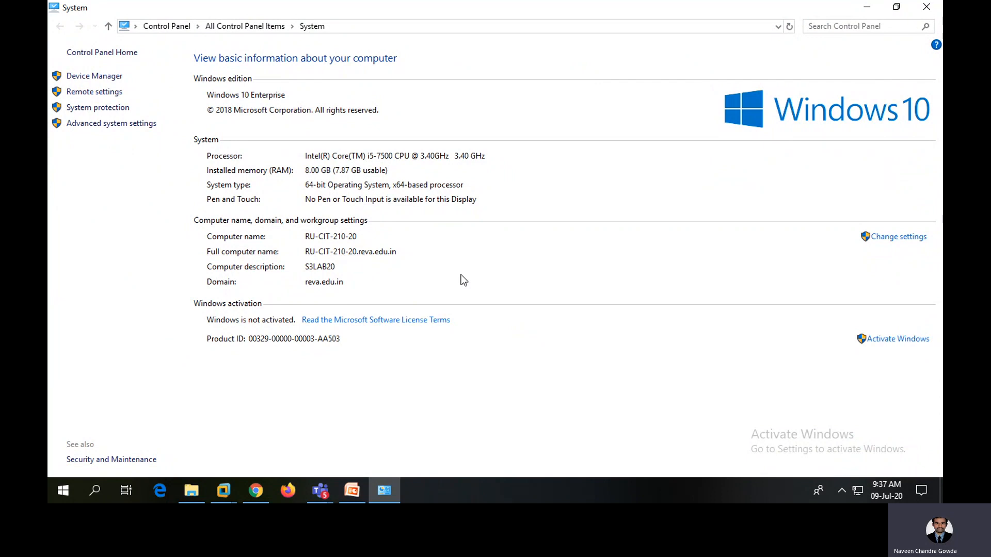
pyautogui.click(926, 6)
# - Check whether the ESXi host has finished booting in its console, and minimize Workstation
pyautogui.moveTo(228, 494)
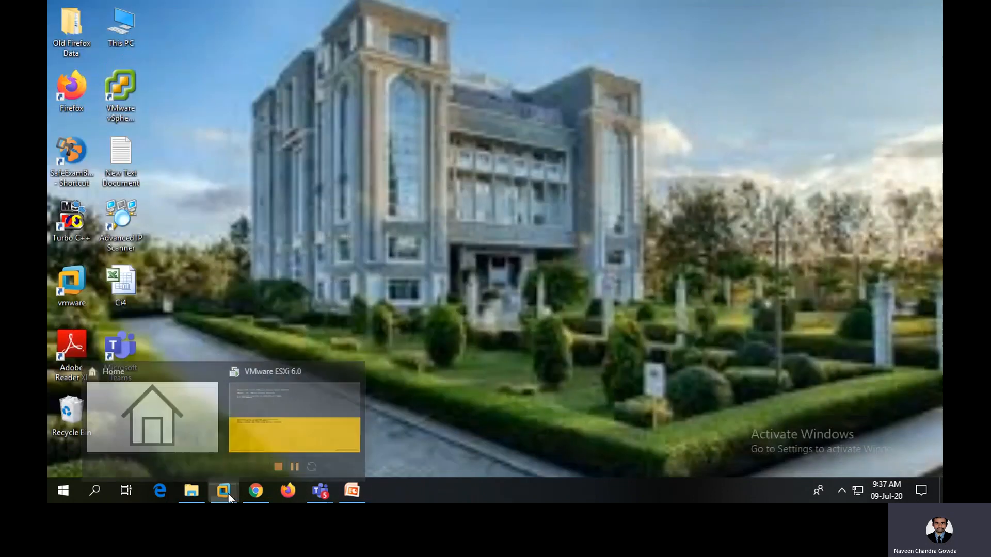
pyautogui.click(296, 428)
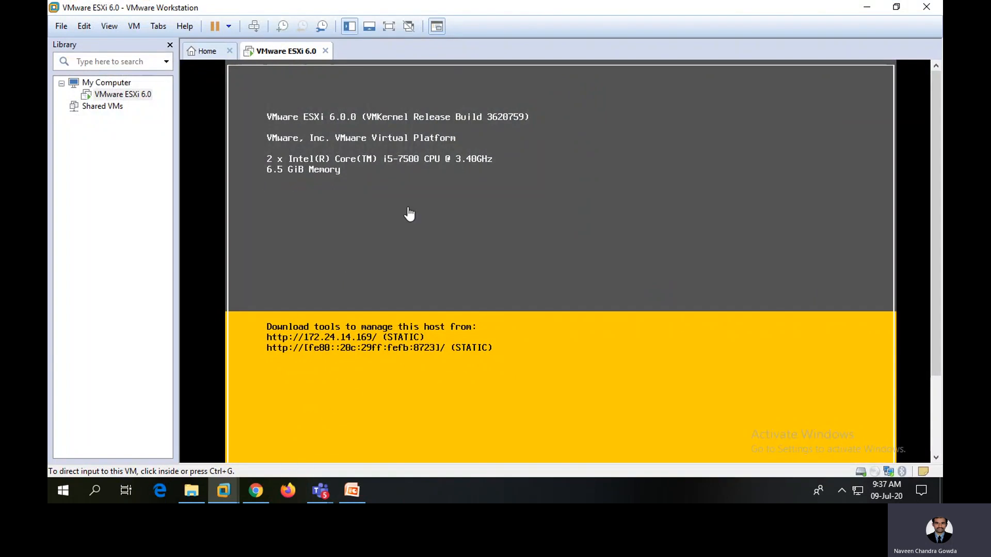
pyautogui.click(865, 8)
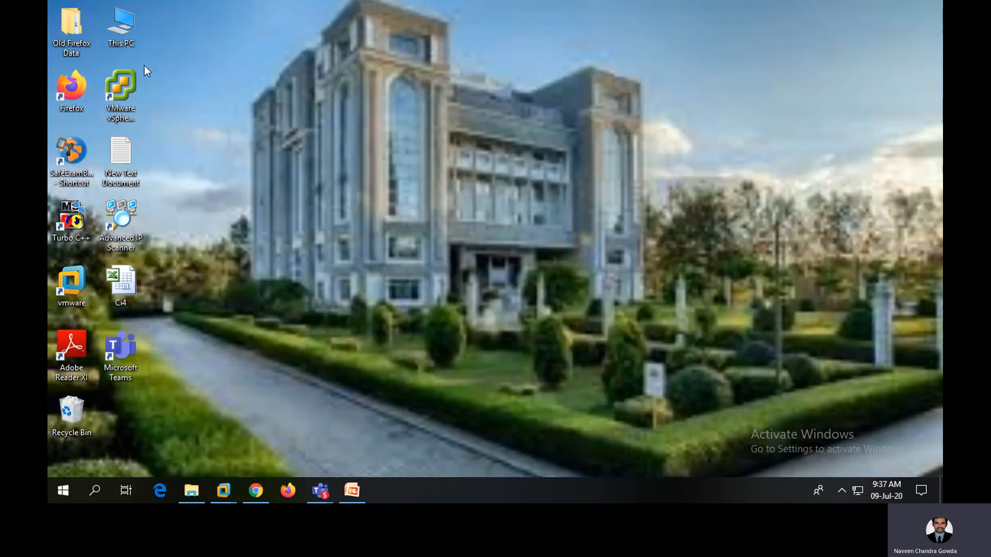
# - Compare the physical computer's processor and memory in its system properties with those shown in the ESXi console
pyautogui.rightClick(133, 27)
pyautogui.click(229, 181)
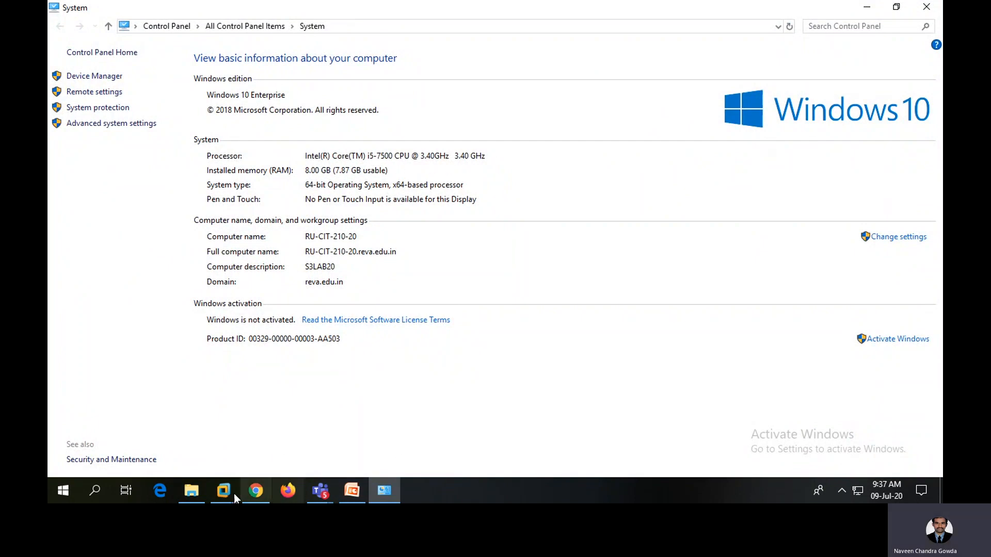
pyautogui.moveTo(234, 492)
pyautogui.click(293, 418)
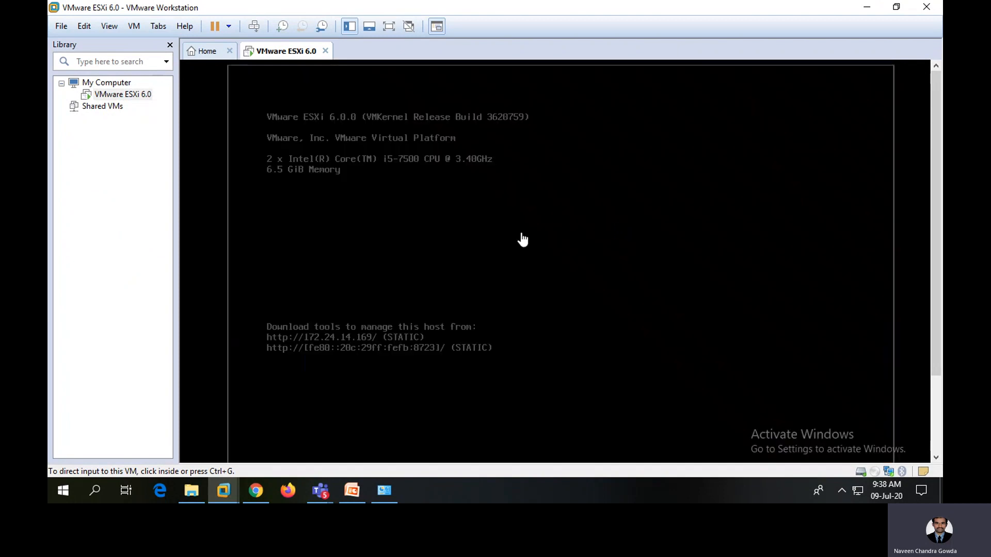
# - Wake the ESXi console display and release input back to the physical computer
pyautogui.click(523, 239)
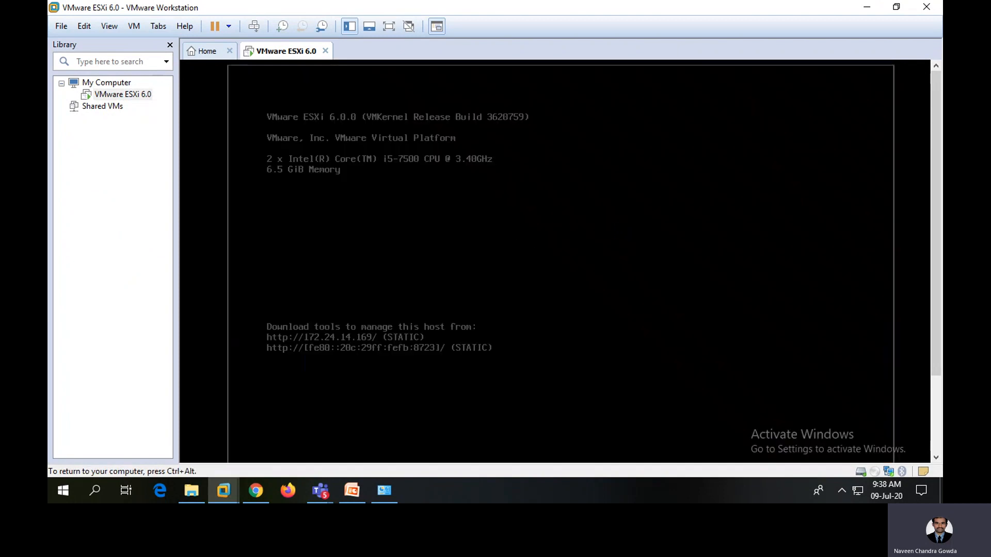
pyautogui.press('Return')
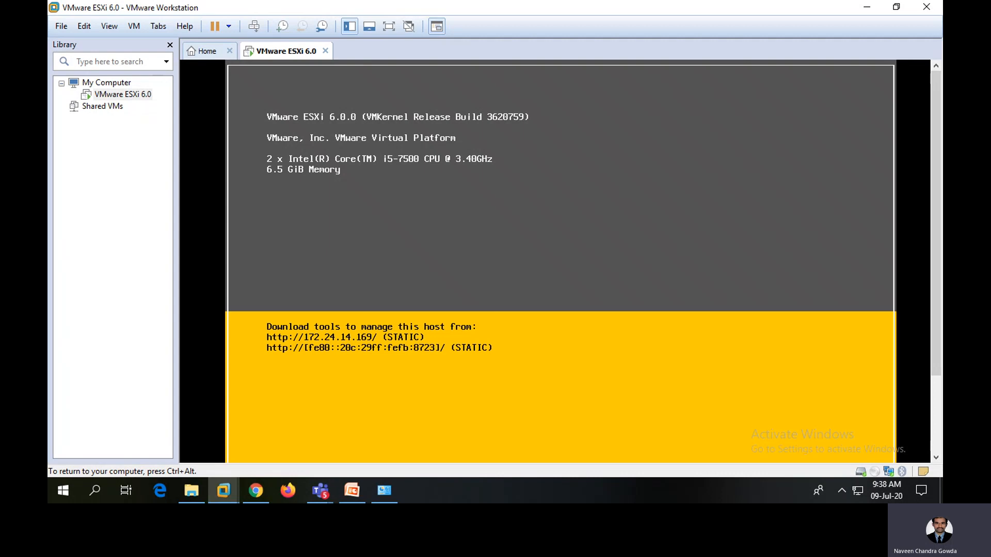
pyautogui.hotkey('ctrl', 'alt')
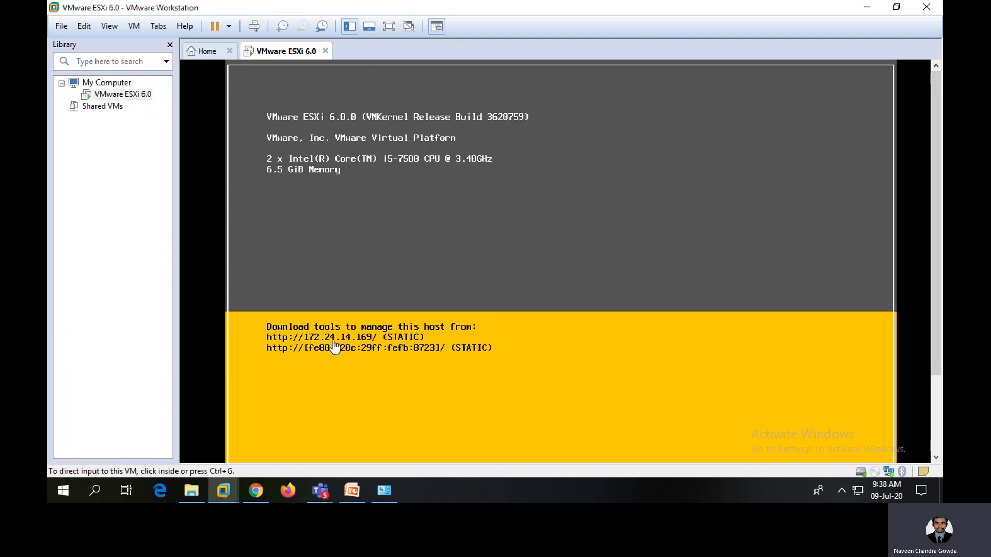
# - Switch to the Cloud Lab presentation in PowerPoint, show the OUTPUT slide 9 and maximize the window
pyautogui.click(353, 490)
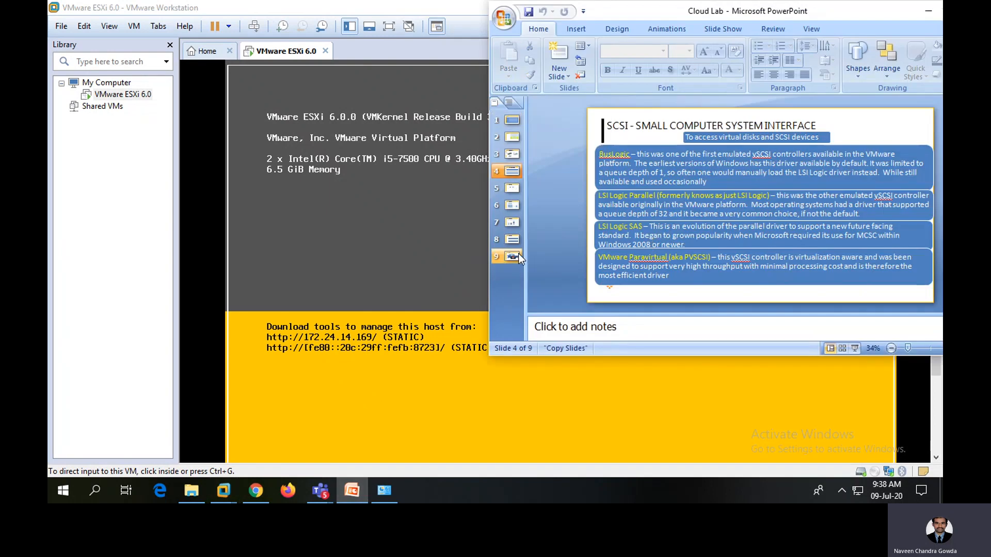
pyautogui.click(518, 257)
pyautogui.moveTo(893, 17); pyautogui.dragTo(876, 16)
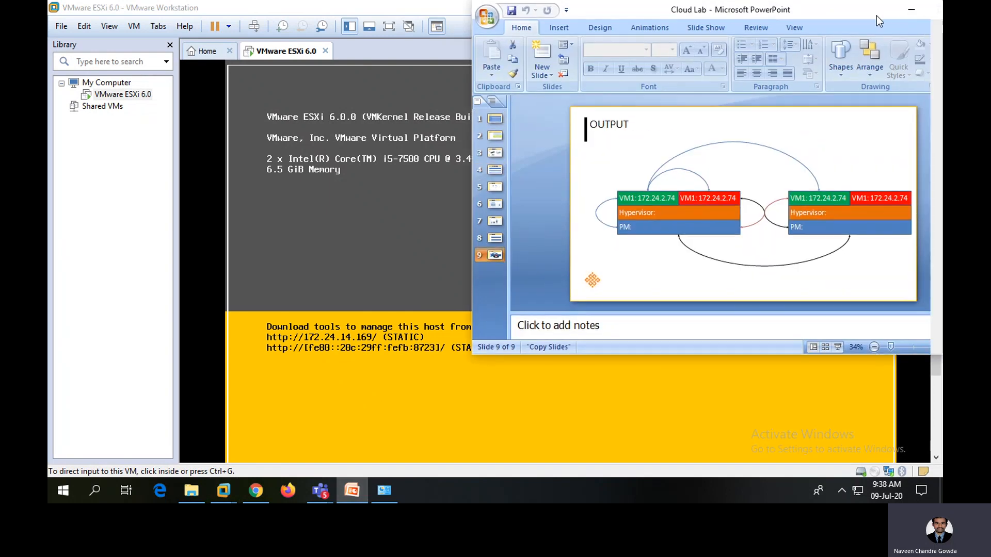
pyautogui.doubleClick(876, 15)
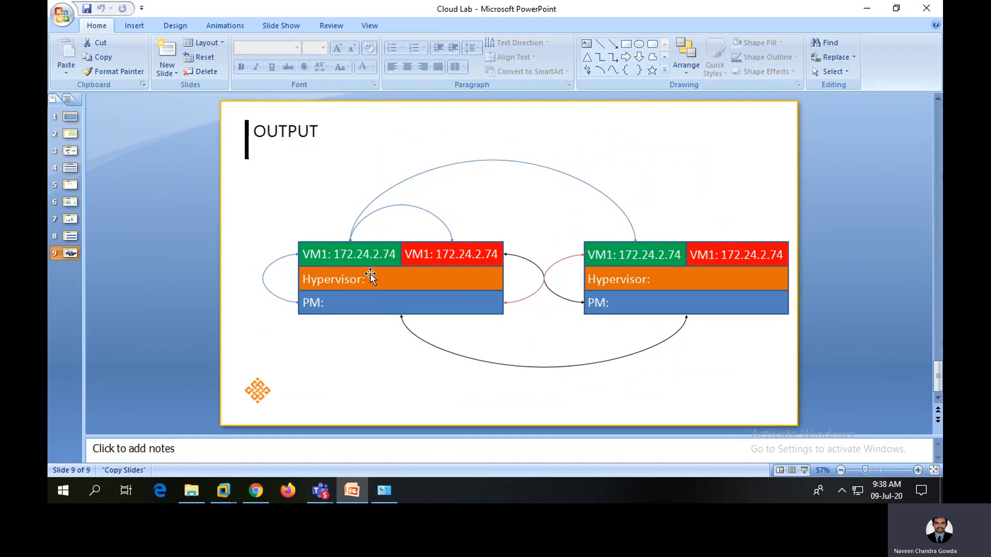
# - Remove the IP addresses from all four VM1 boxes on the OUTPUT slide, keeping the labels
pyautogui.click(339, 254)
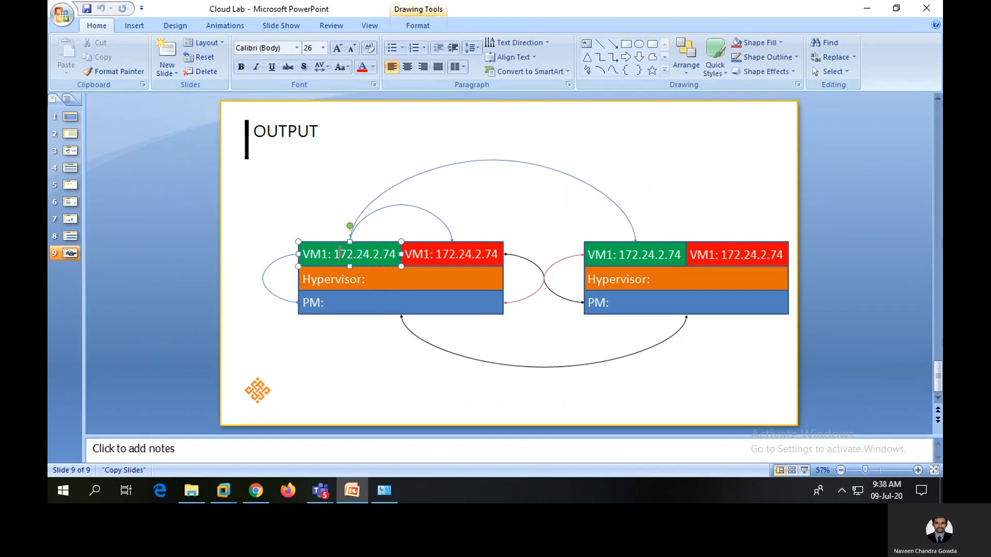
pyautogui.moveTo(332, 254); pyautogui.dragTo(499, 256)
pyautogui.hotkey('ctrl', 'x')
pyautogui.click(436, 253)
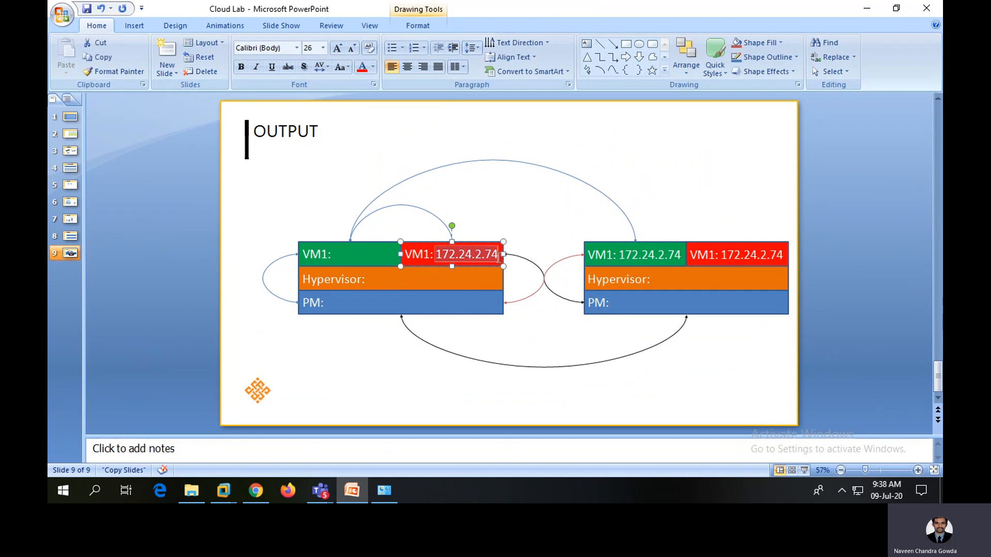
pyautogui.hotkey('ctrl', 'x')
pyautogui.moveTo(619, 255); pyautogui.dragTo(784, 256)
pyautogui.hotkey('ctrl', 'x')
pyautogui.hotkey('ctrl', 'x')
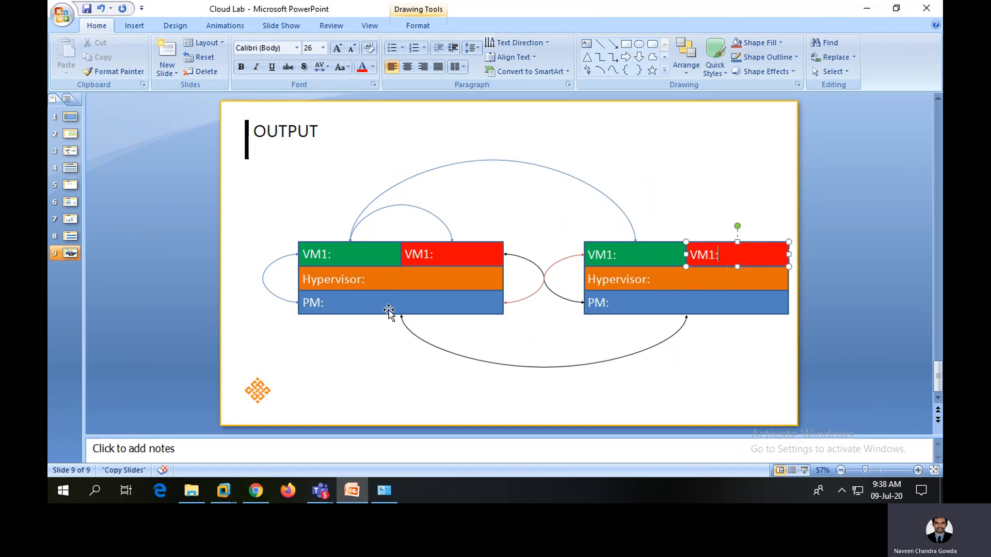
# - Fill in the ESXi address 172.24.14.169 from the VM console after the Hypervisor label of the first stack
pyautogui.moveTo(225, 489)
pyautogui.click(296, 413)
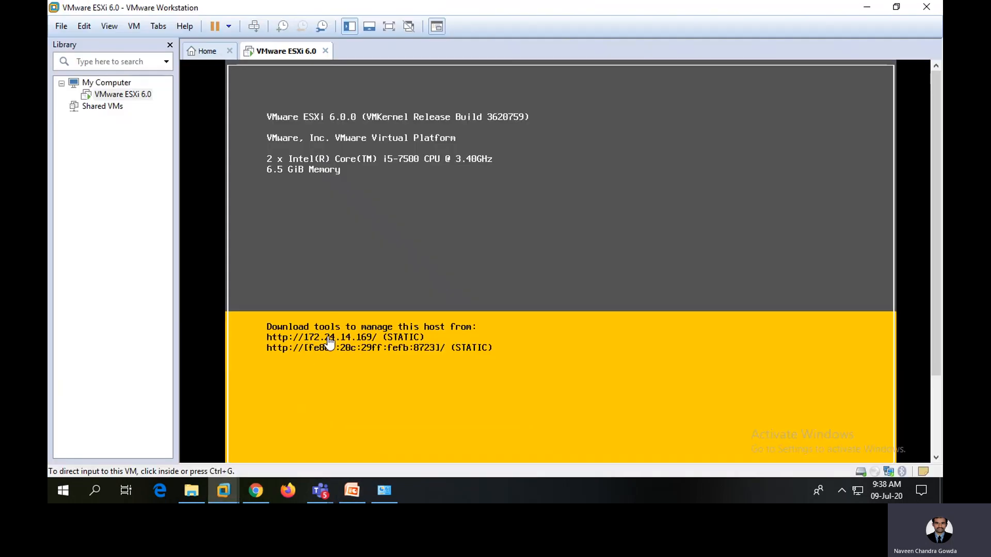
pyautogui.hotkey('alt', 'Tab')
pyautogui.click(371, 279)
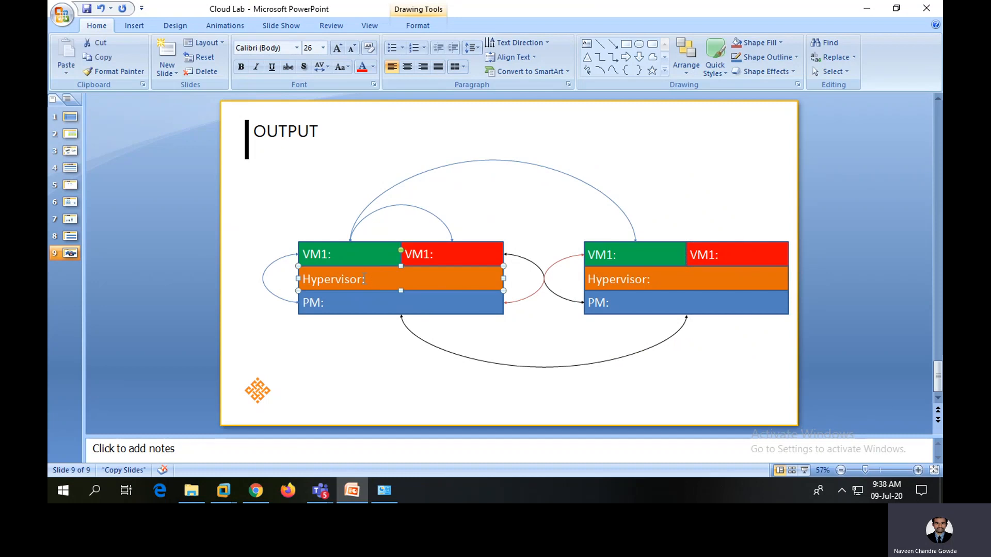
pyautogui.write('172.24.')
pyautogui.hotkey('alt', 'Tab')
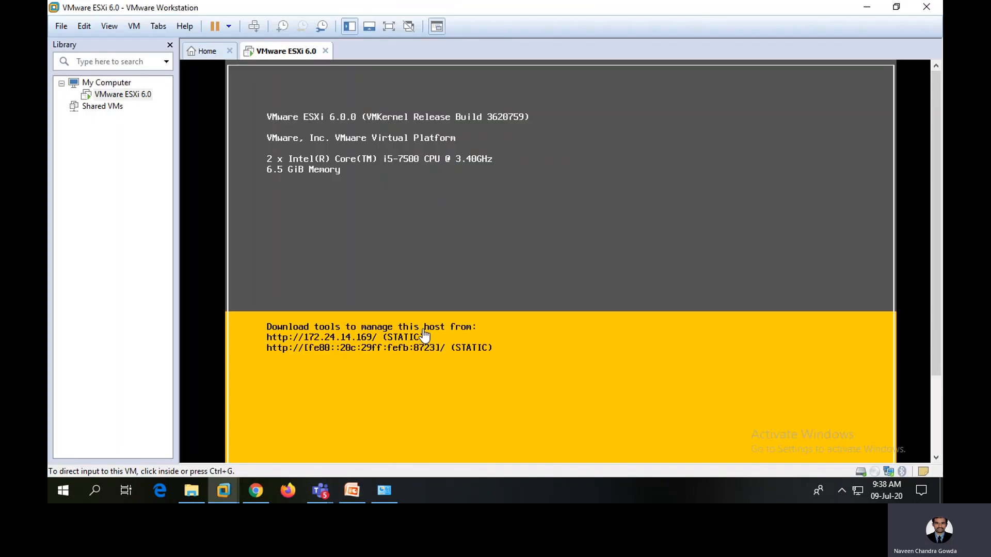
pyautogui.hotkey('alt', 'Tab')
pyautogui.write('1')
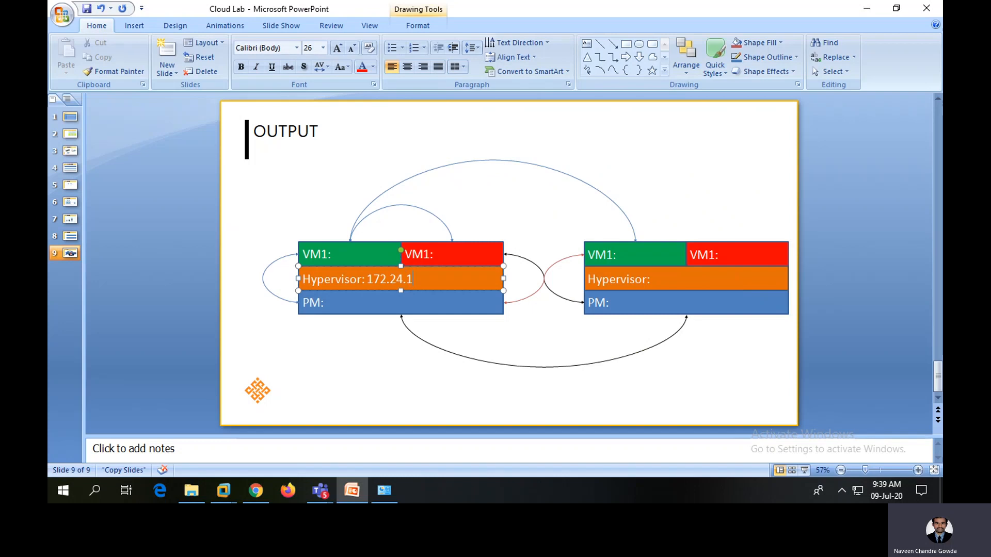
pyautogui.write('4.169')
pyautogui.click(186, 288)
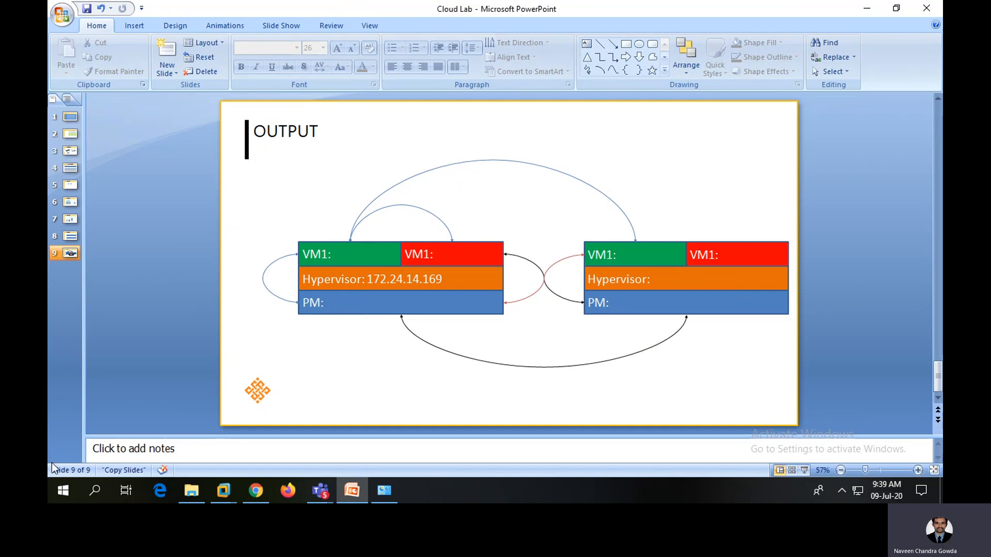
# - Open a Command Prompt and run ipconfig to list the physical machine's network configuration
pyautogui.click(63, 491)
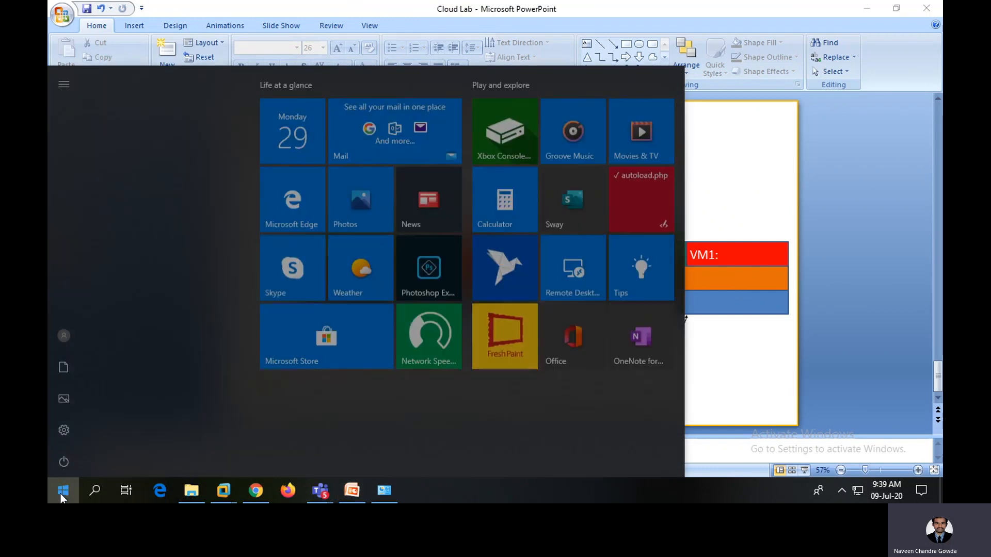
pyautogui.write('cmd')
pyautogui.press('Return')
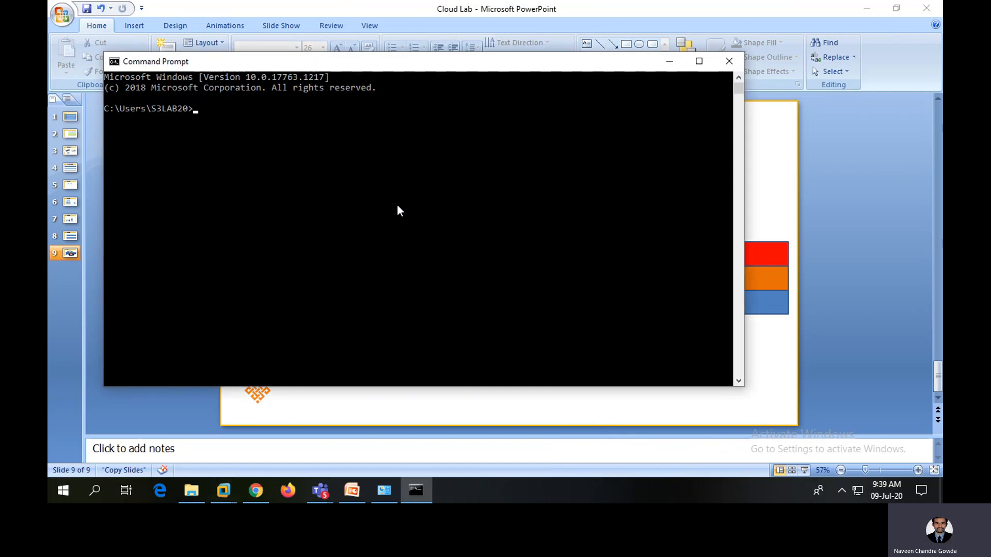
pyautogui.write('ipconfig')
pyautogui.press('Return')
# - Copy the Ethernet adapter's IPv4 address 172.24.3.217 from the ipconfig output
pyautogui.scroll(4, 419, 217)
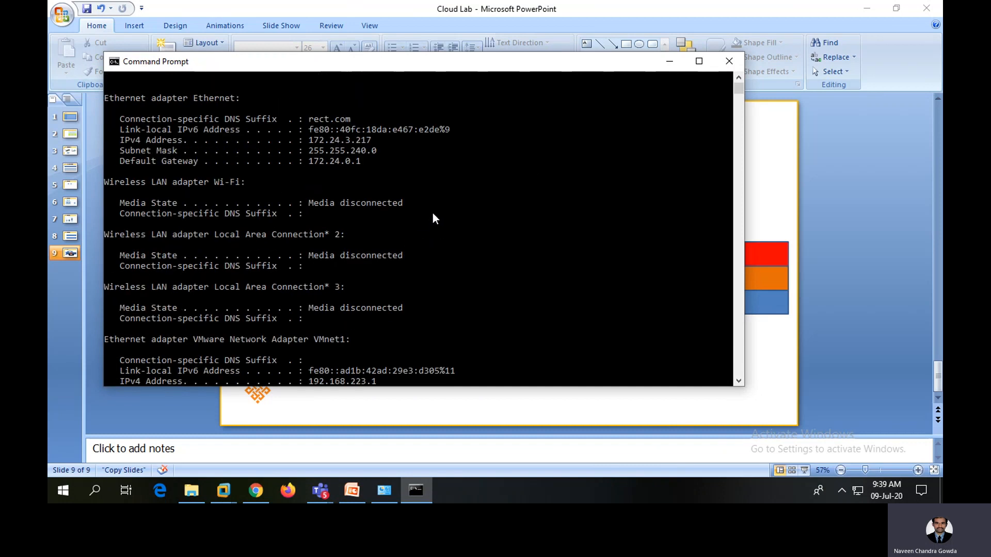
pyautogui.scroll(1, 256, 279)
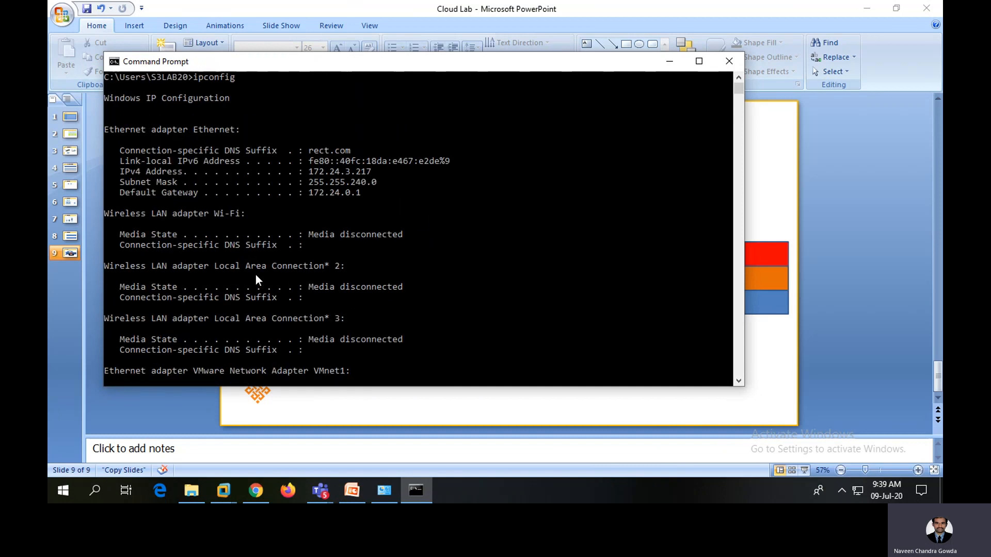
pyautogui.moveTo(117, 131); pyautogui.dragTo(268, 133)
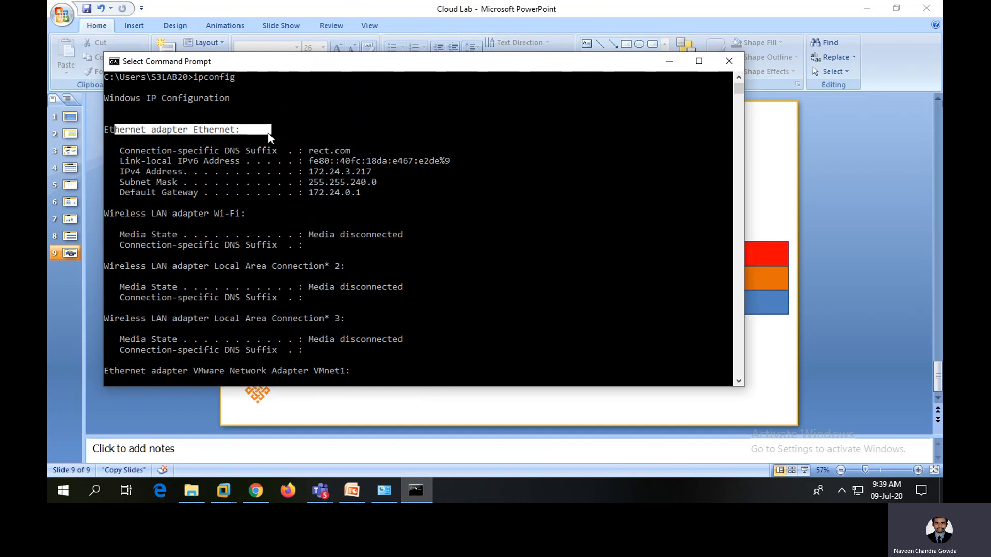
pyautogui.click(264, 133)
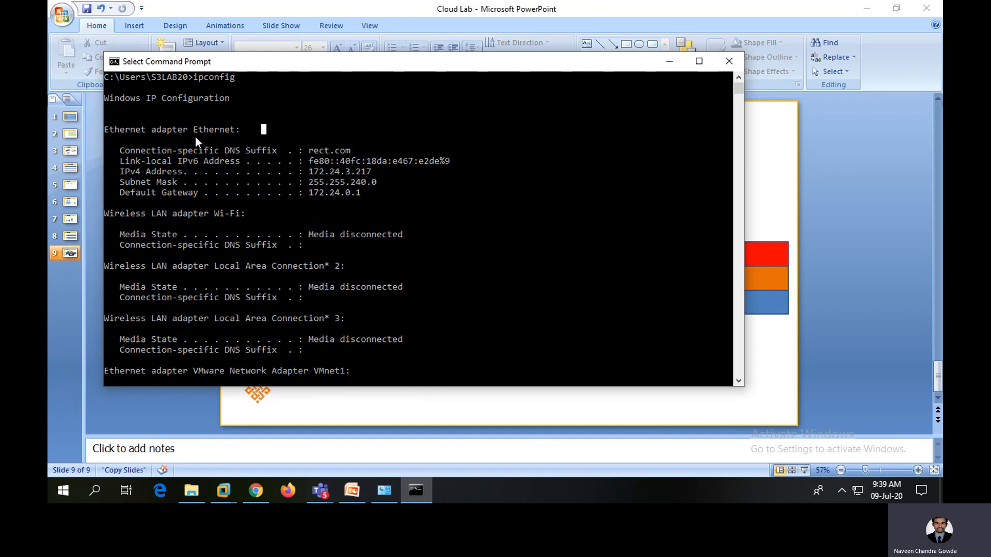
pyautogui.click(310, 171)
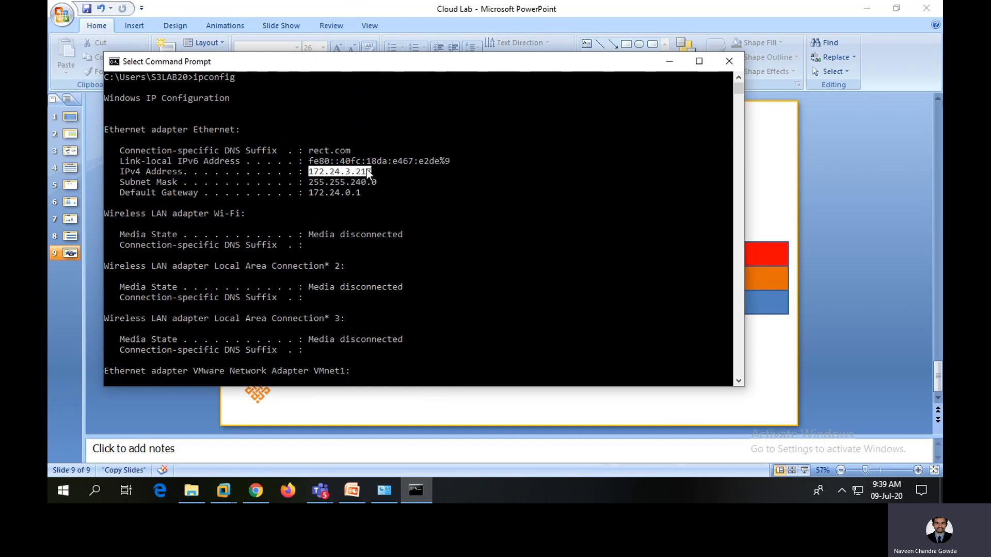
pyautogui.moveTo(366, 169); pyautogui.dragTo(370, 170)
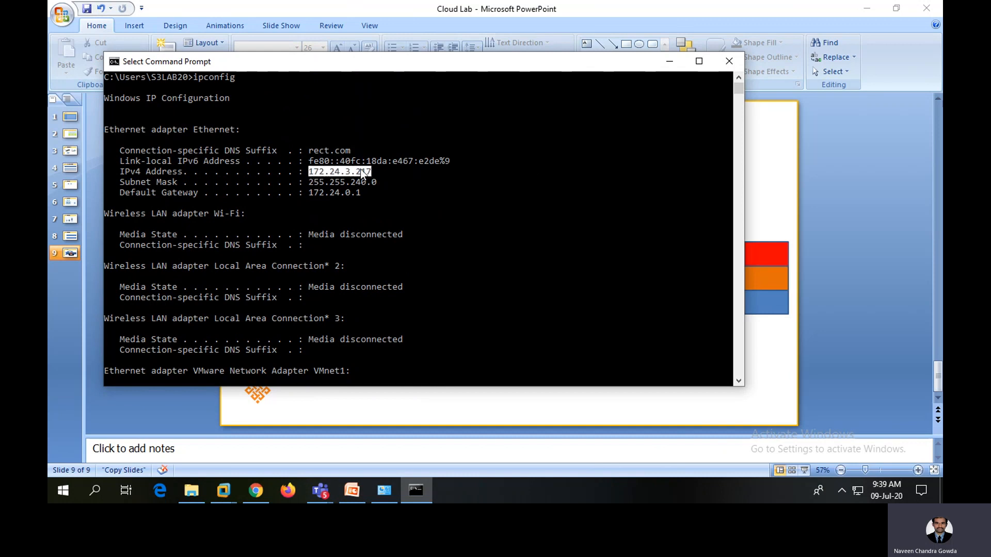
pyautogui.rightClick(318, 173)
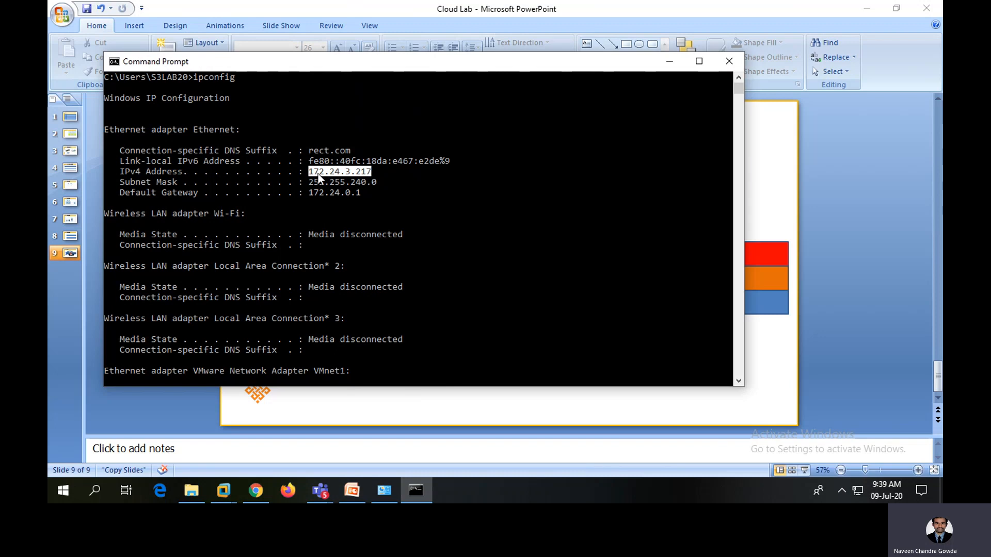
# - Paste the copied physical machine address 172.24.3.217 after the PM label of the first stack on the OUTPUT slide
pyautogui.click(884, 318)
pyautogui.click(416, 302)
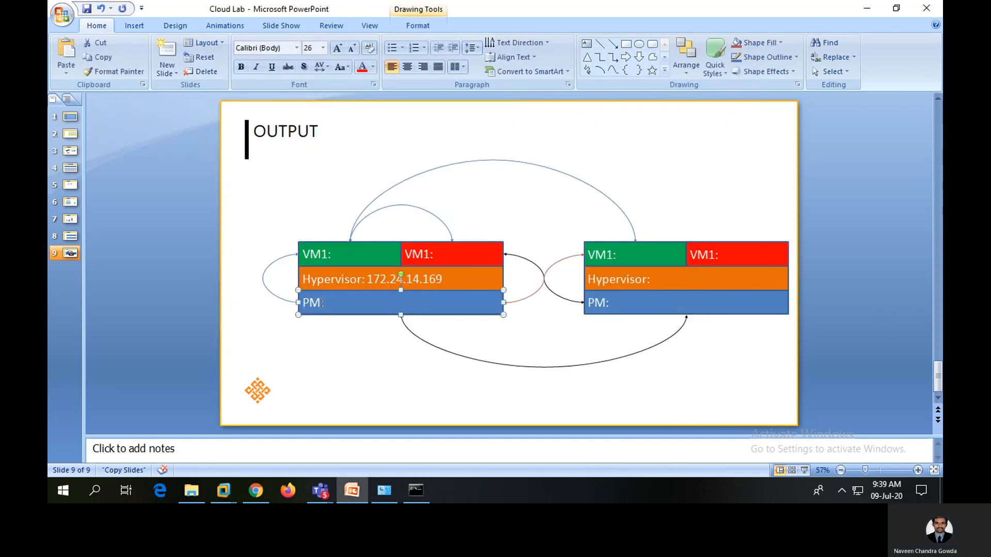
pyautogui.click(322, 305)
pyautogui.hotkey('ctrl', 'v')
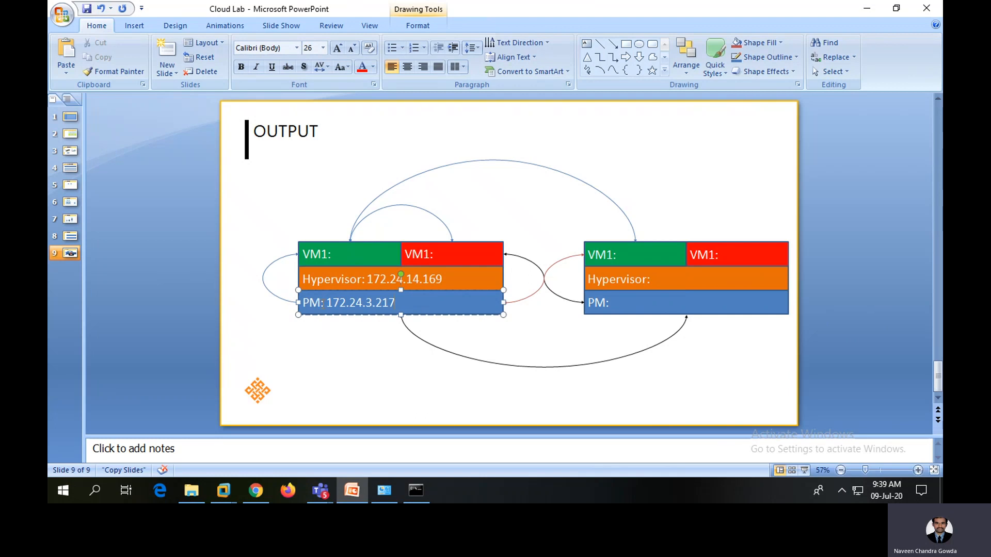
# - Ping the hypervisor at 172.24.14.169 from the Command Prompt and examine the replies
pyautogui.click(416, 491)
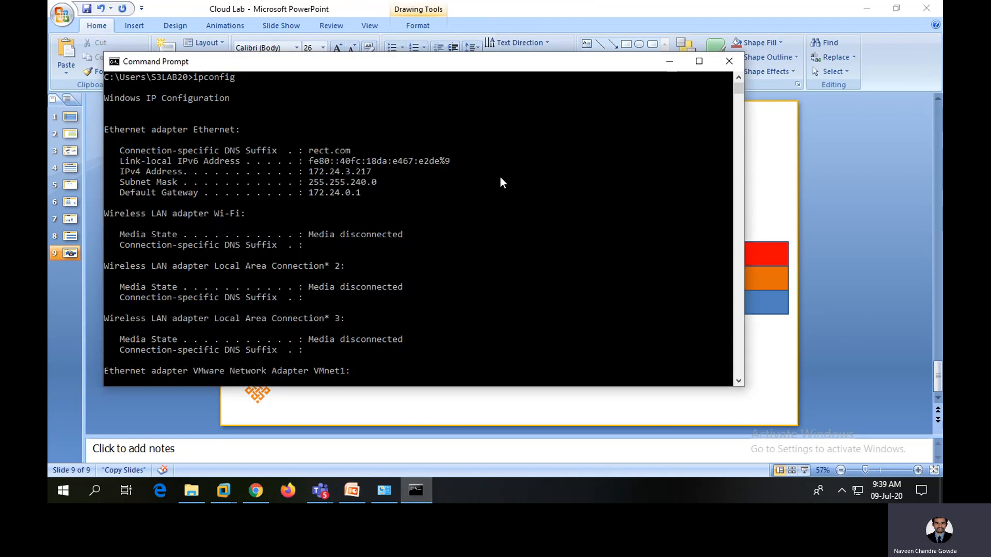
pyautogui.scroll(-10, 466, 289)
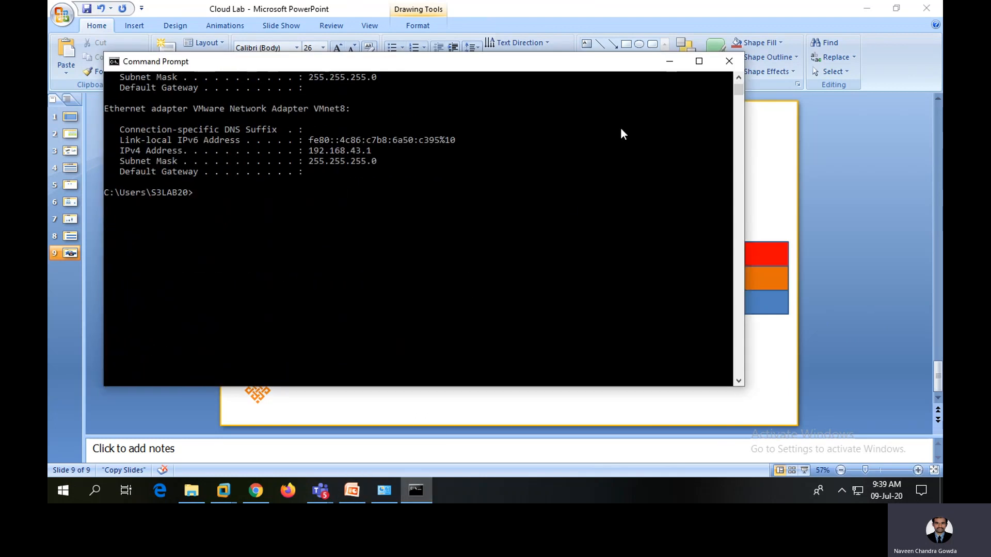
pyautogui.moveTo(598, 65); pyautogui.dragTo(739, 252)
pyautogui.click(410, 411)
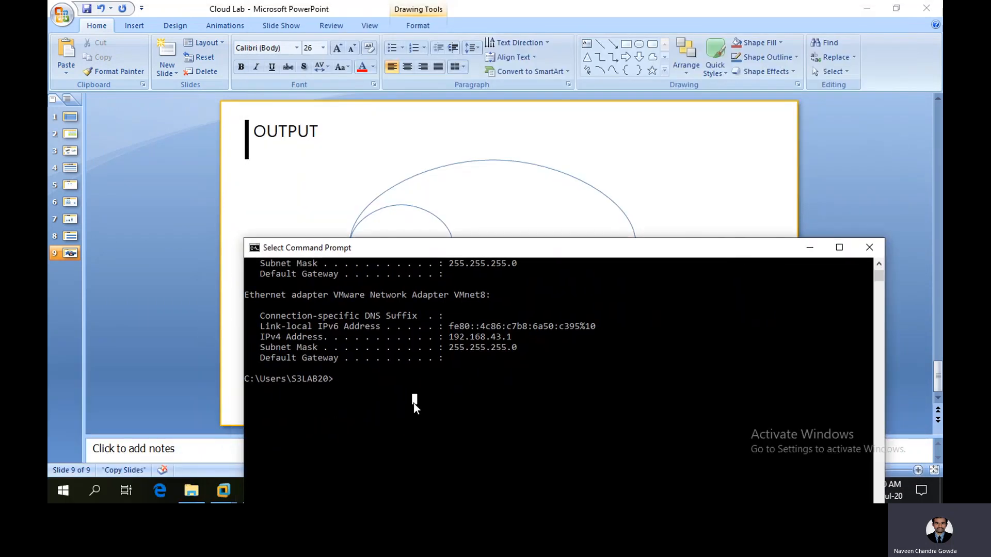
pyautogui.write('ping')
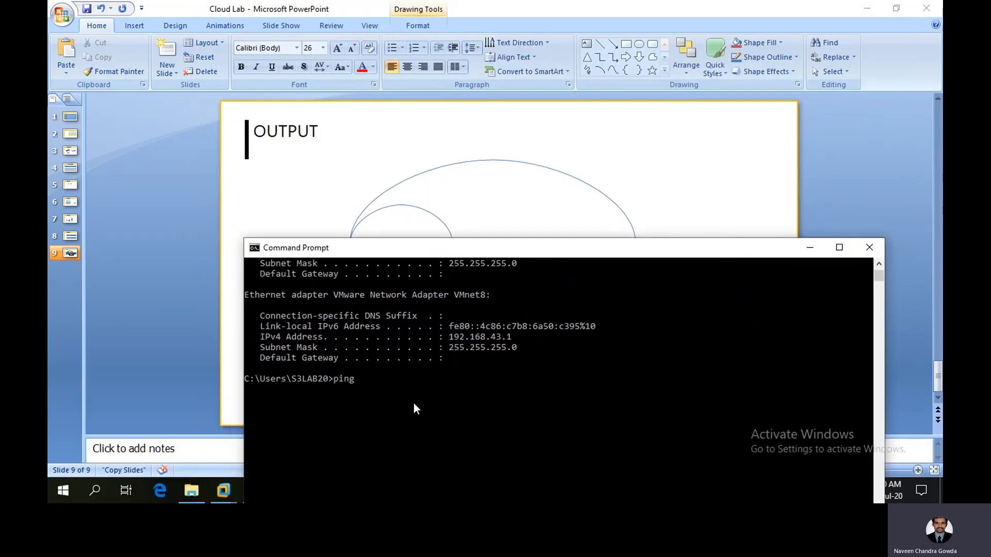
pyautogui.moveTo(542, 252); pyautogui.dragTo(556, 330)
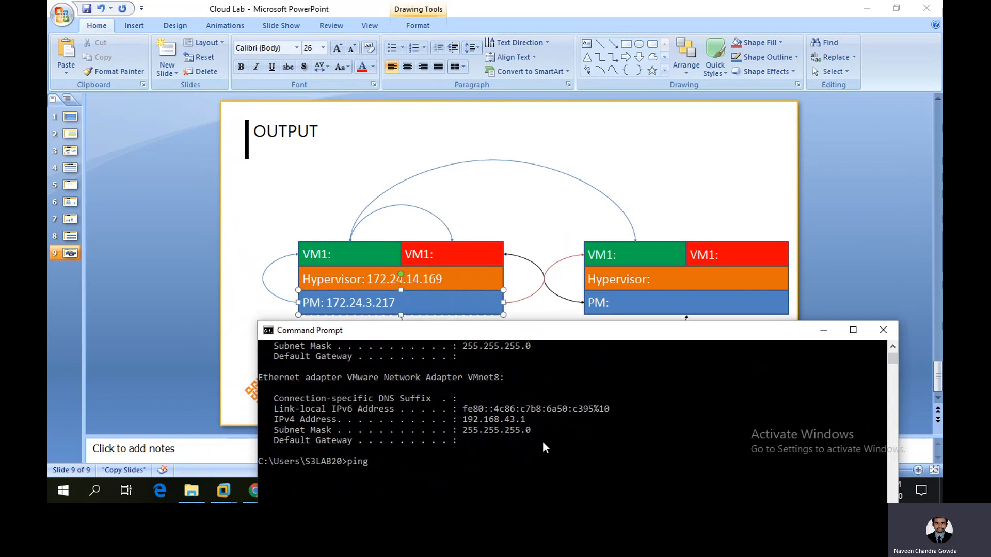
pyautogui.write('172.24.14.169')
pyautogui.press('Return')
pyautogui.moveTo(733, 329); pyautogui.dragTo(704, 65)
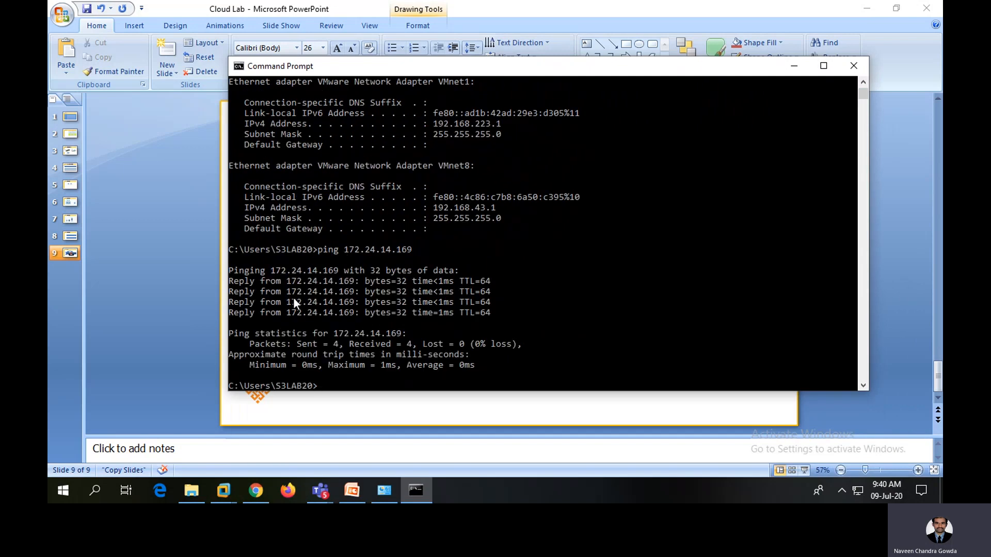
pyautogui.moveTo(490, 313); pyautogui.dragTo(226, 267)
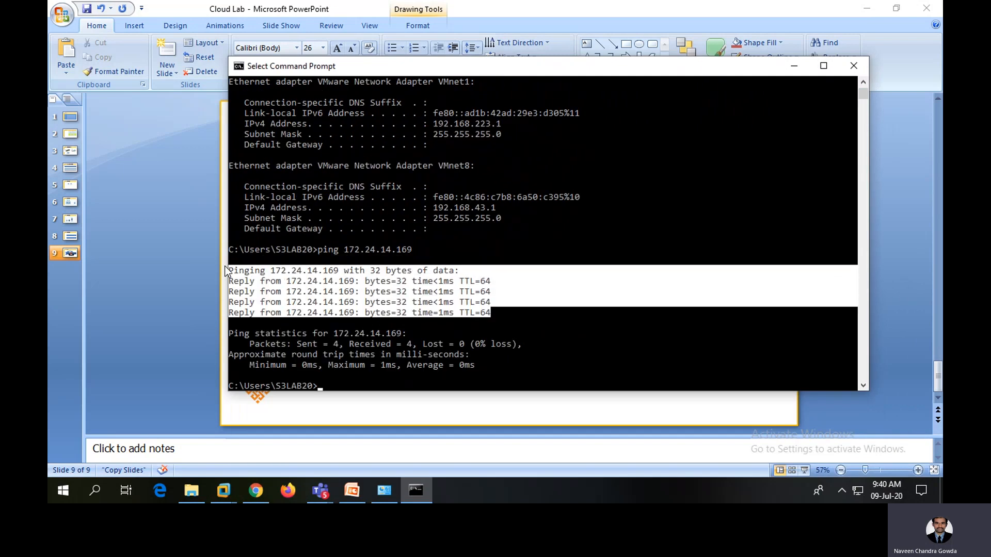
pyautogui.click(549, 320)
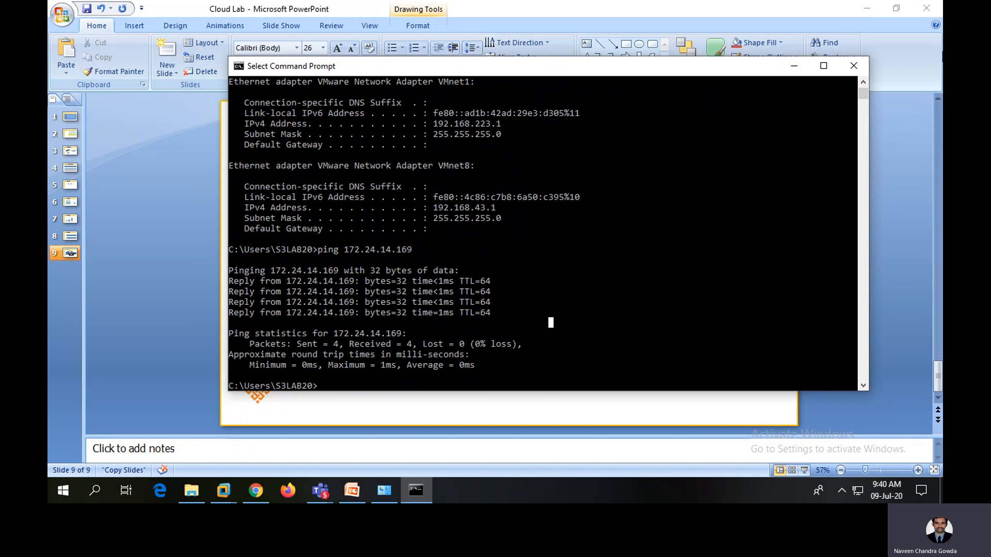
# - Minimize the open windows to reach the desktop and launch VMware vSphere Client
pyautogui.click(795, 66)
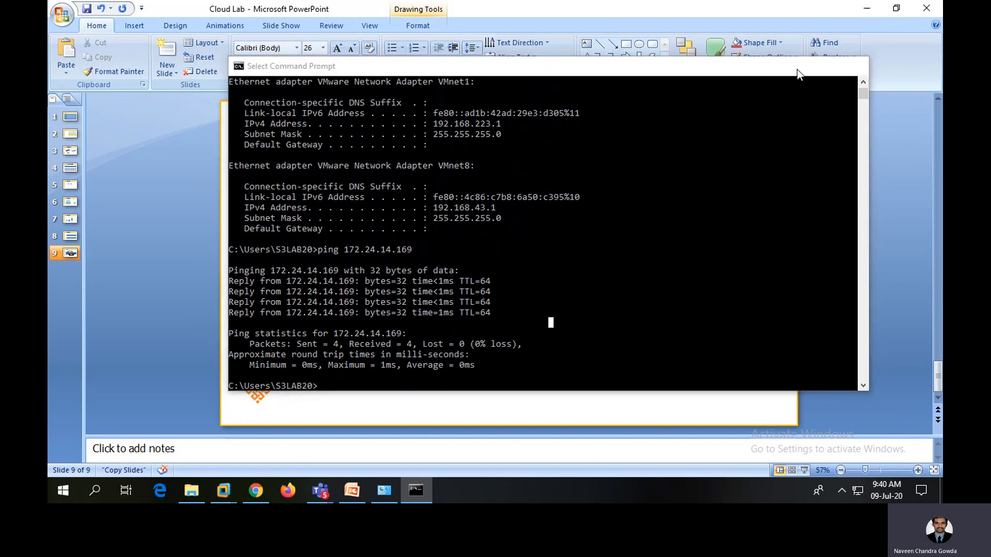
pyautogui.click(866, 8)
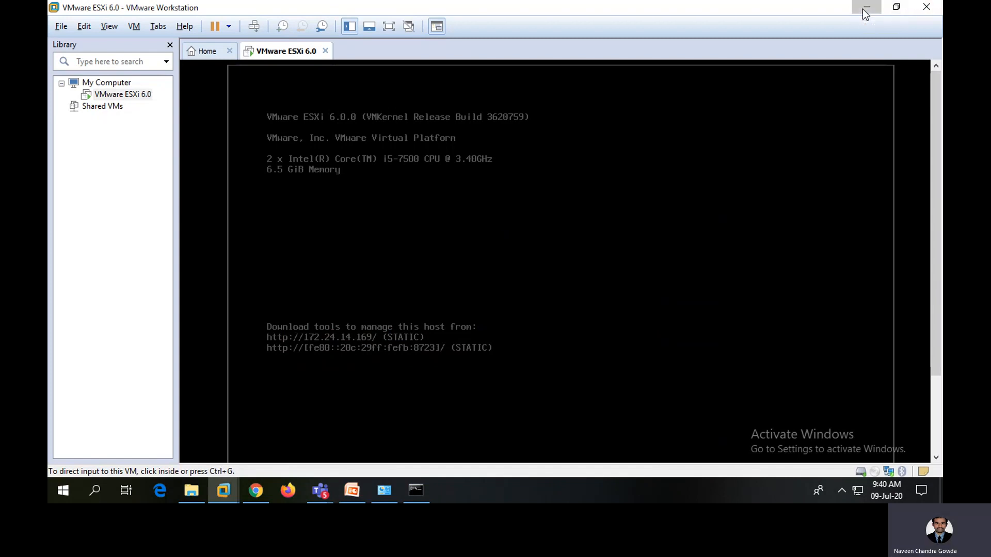
pyautogui.click(866, 10)
pyautogui.click(867, 6)
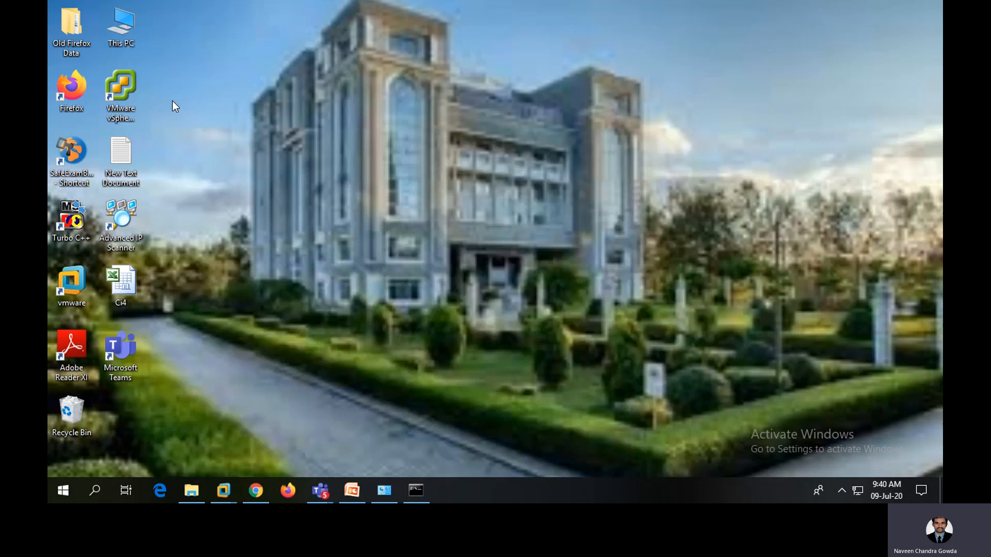
pyautogui.moveTo(170, 64); pyautogui.dragTo(261, 126)
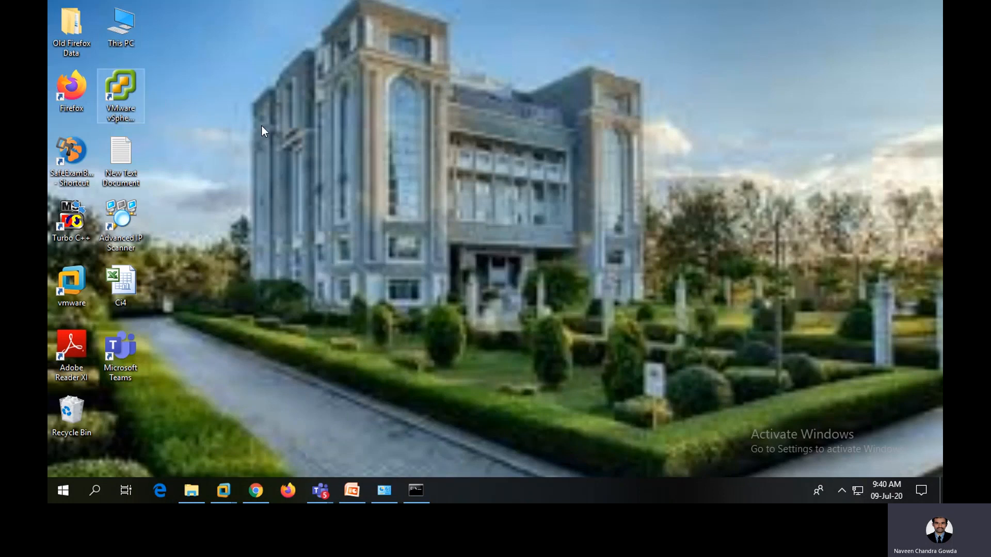
pyautogui.click(125, 97)
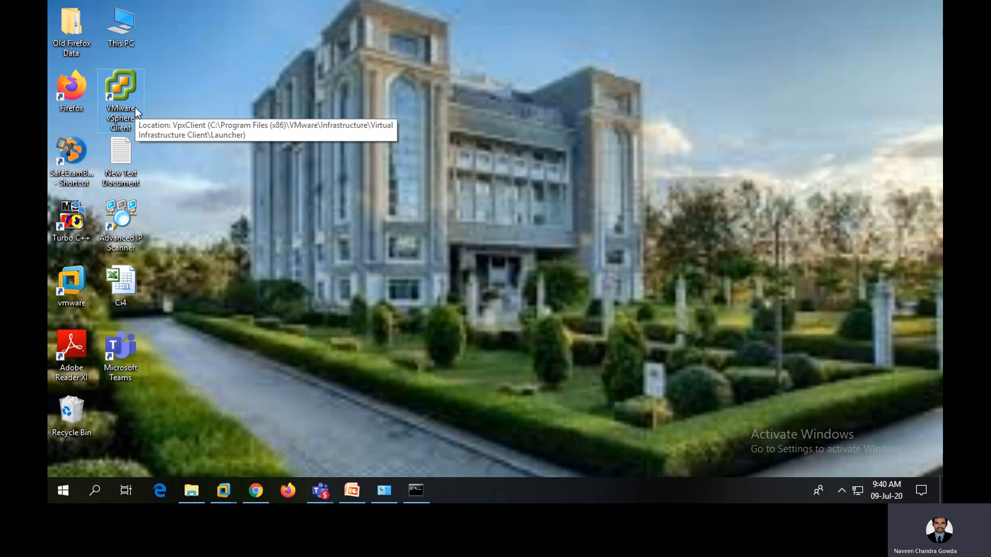
pyautogui.doubleClick(125, 94)
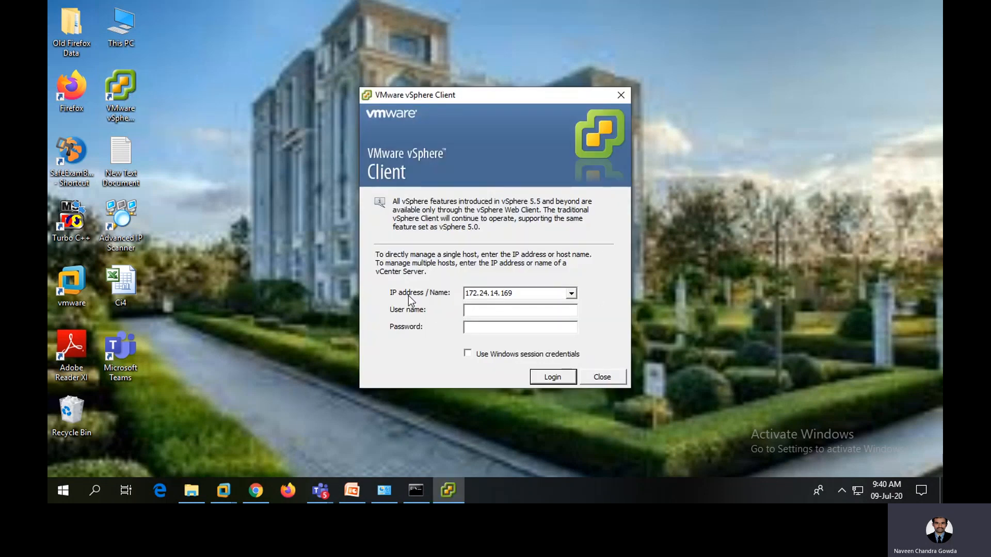
# - Log in to the host 172.24.14.169 as root with the account password and dismiss the evaluation license notice
pyautogui.click(525, 290)
pyautogui.click(480, 308)
pyautogui.write('root')
pyautogui.write('*')
pyautogui.write('***')
pyautogui.write('***')
pyautogui.click(551, 378)
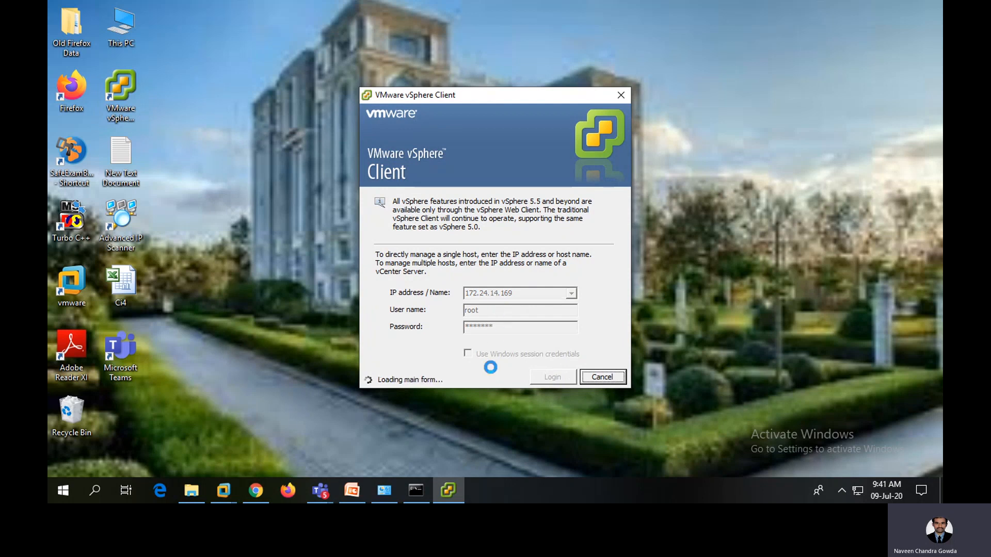
pyautogui.moveTo(223, 491)
pyautogui.click(256, 439)
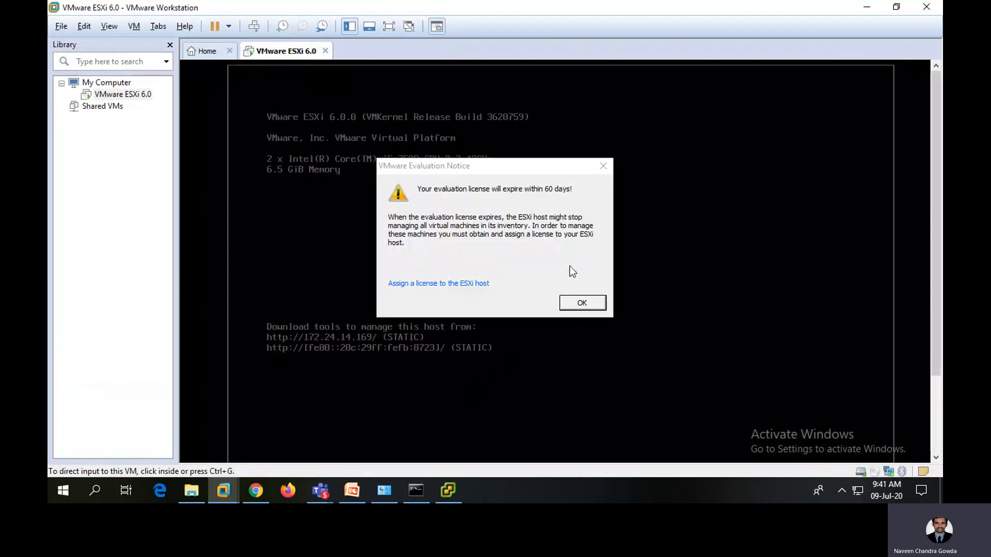
pyautogui.click(596, 304)
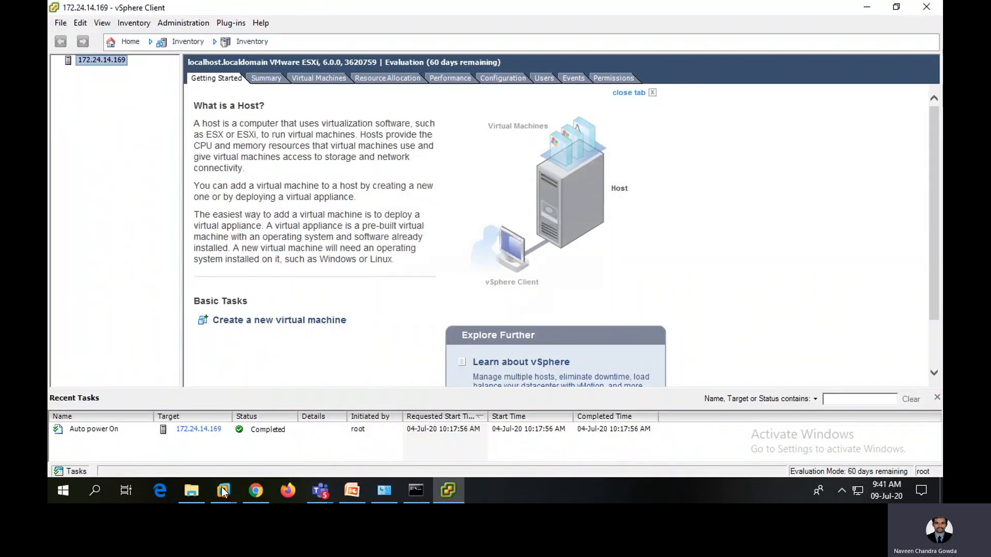
pyautogui.moveTo(223, 490)
pyautogui.click(317, 393)
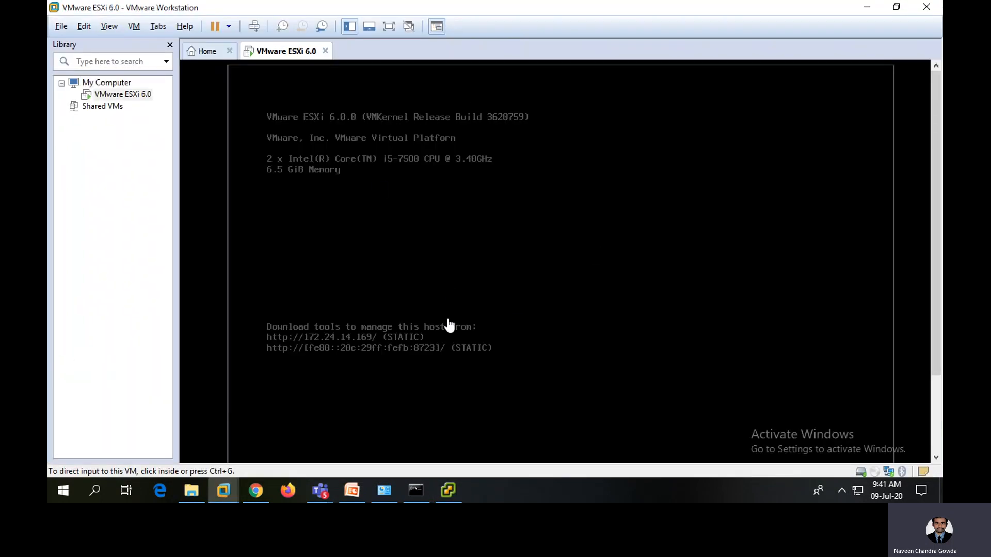
pyautogui.click(872, 7)
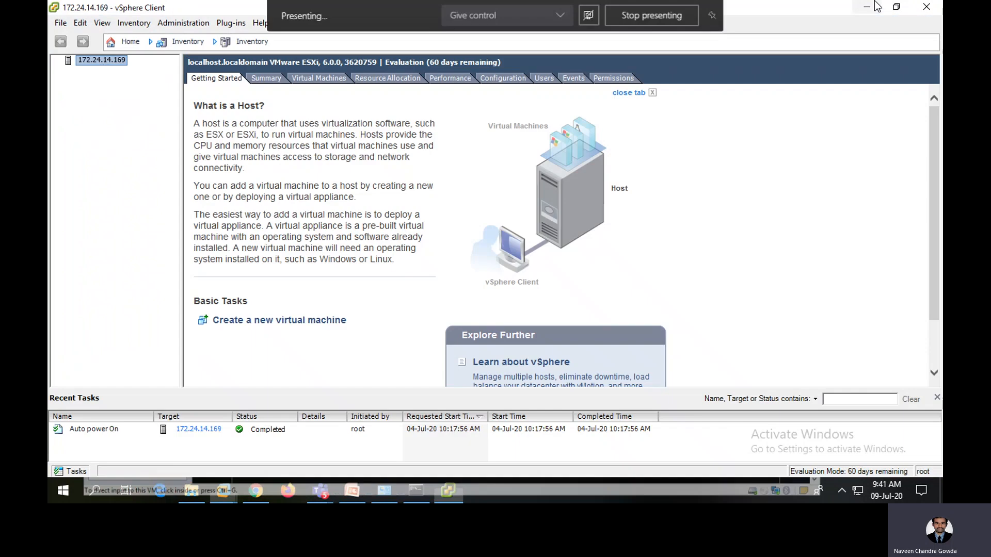
pyautogui.click(448, 490)
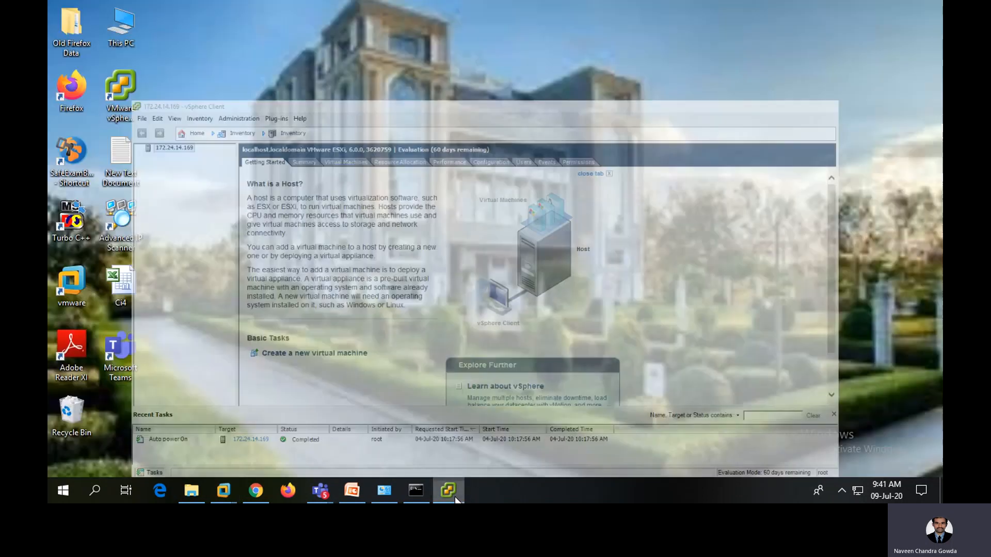
pyautogui.click(448, 490)
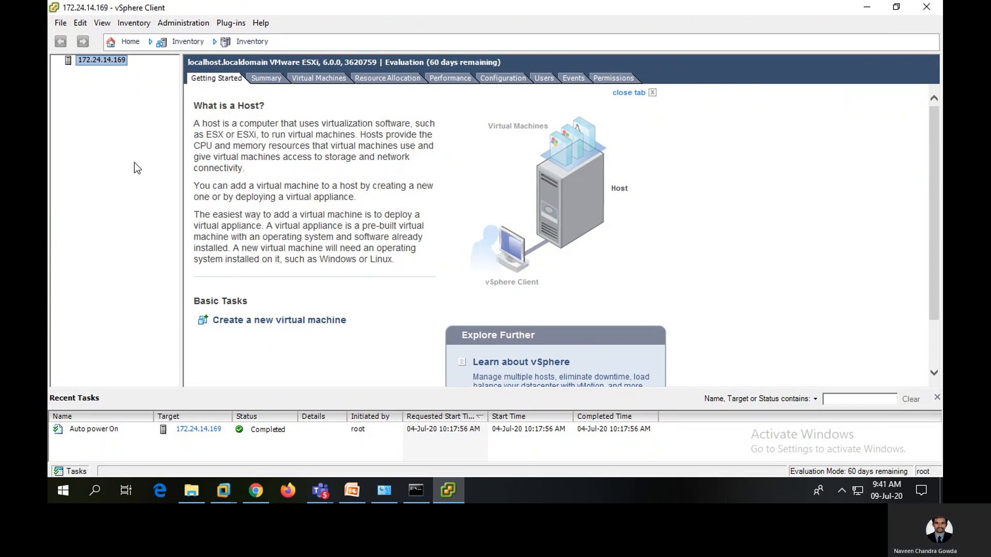
pyautogui.click(639, 126)
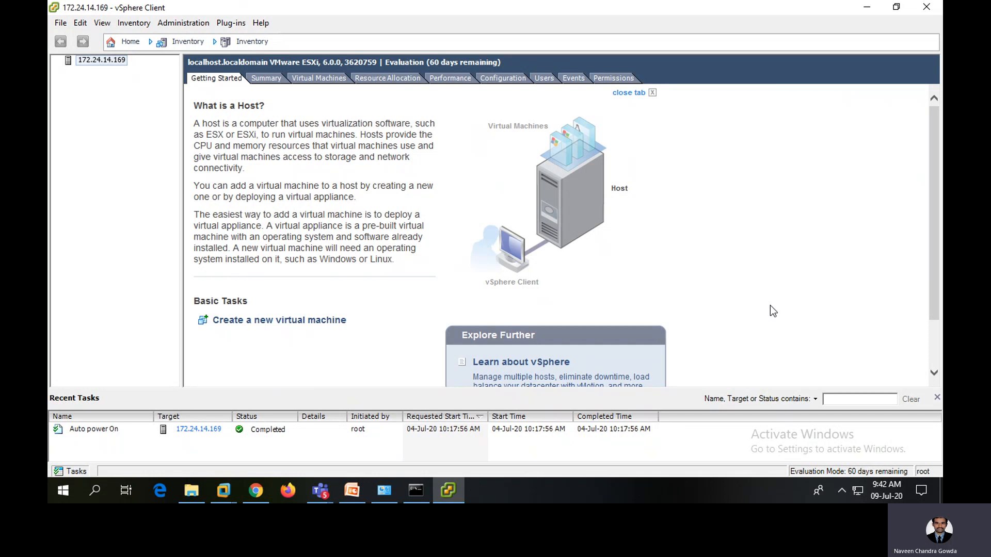
# - Browse the contents of datastore1 from the ESXi host's summary and close the datastore browser
pyautogui.click(266, 80)
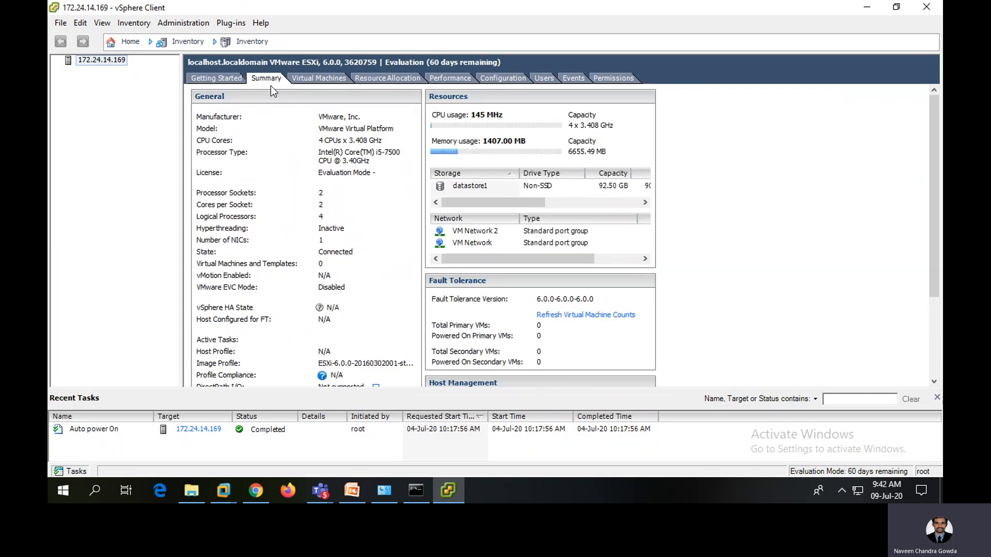
pyautogui.click(458, 187)
pyautogui.click(484, 186)
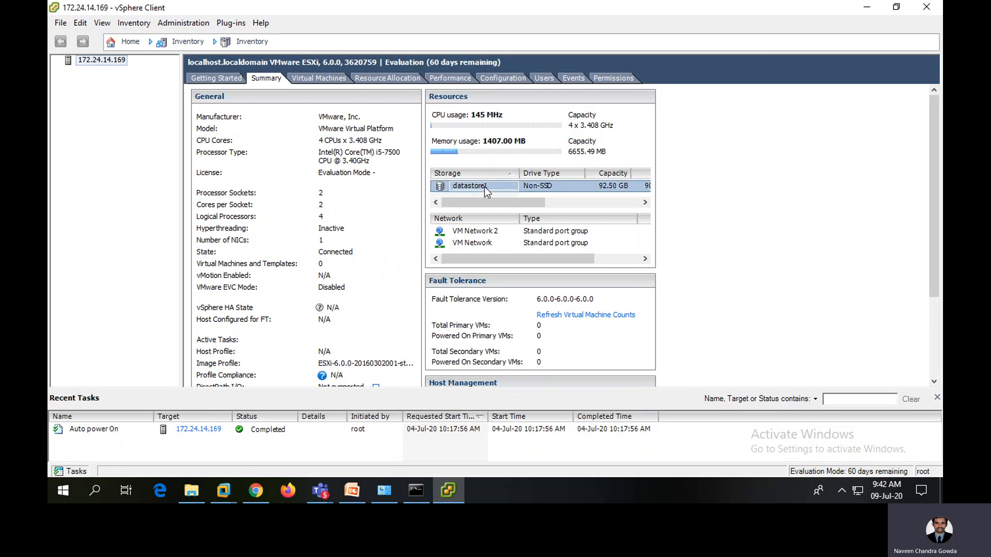
pyautogui.rightClick(484, 187)
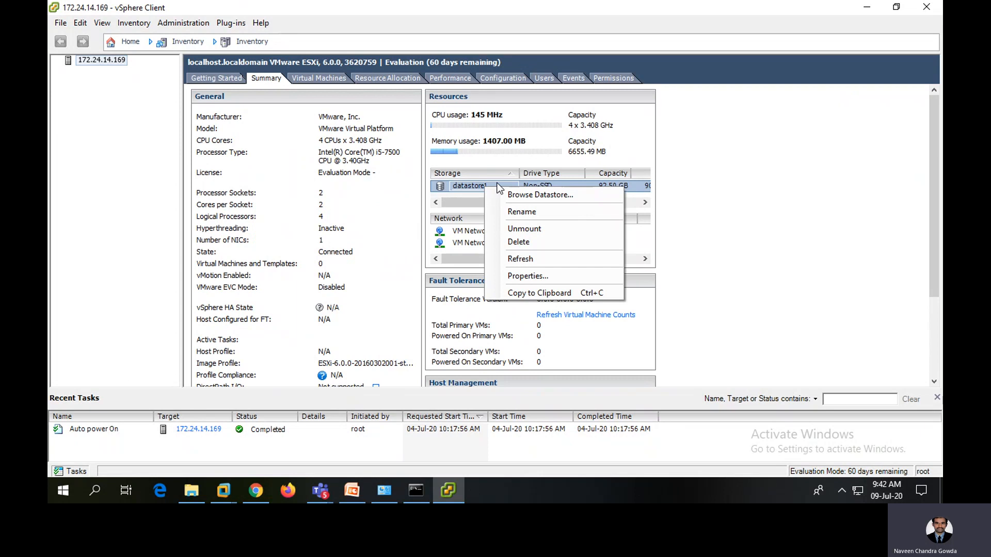
pyautogui.click(537, 194)
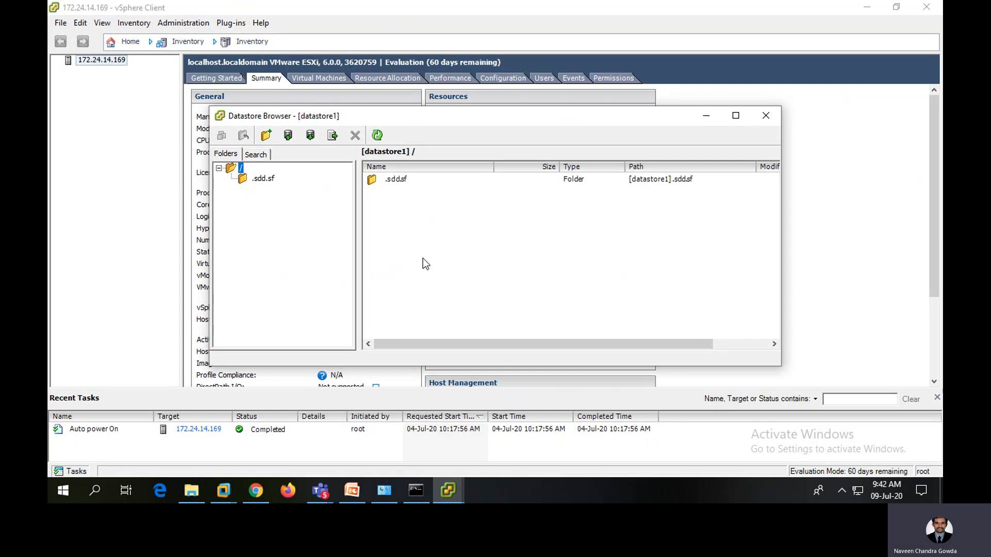
pyautogui.click(766, 115)
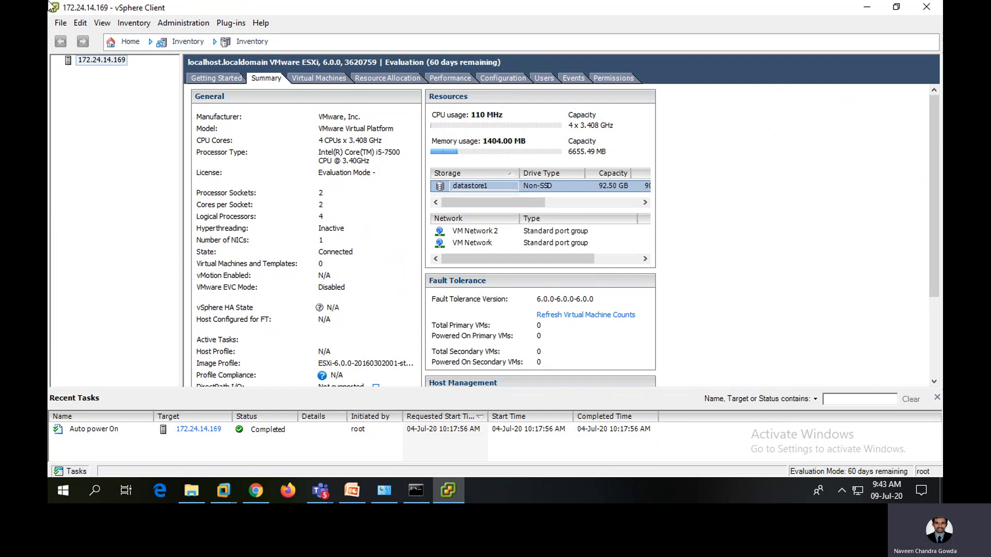
# - Reopen the datastore browser for datastore1 and examine its folders and ISO image
pyautogui.click(191, 492)
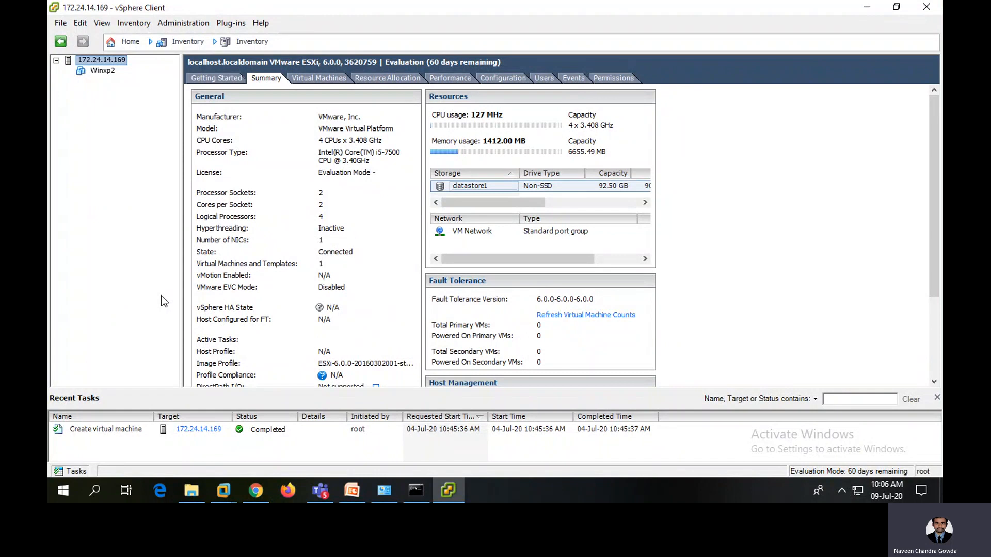
pyautogui.click(481, 183)
pyautogui.click(552, 188)
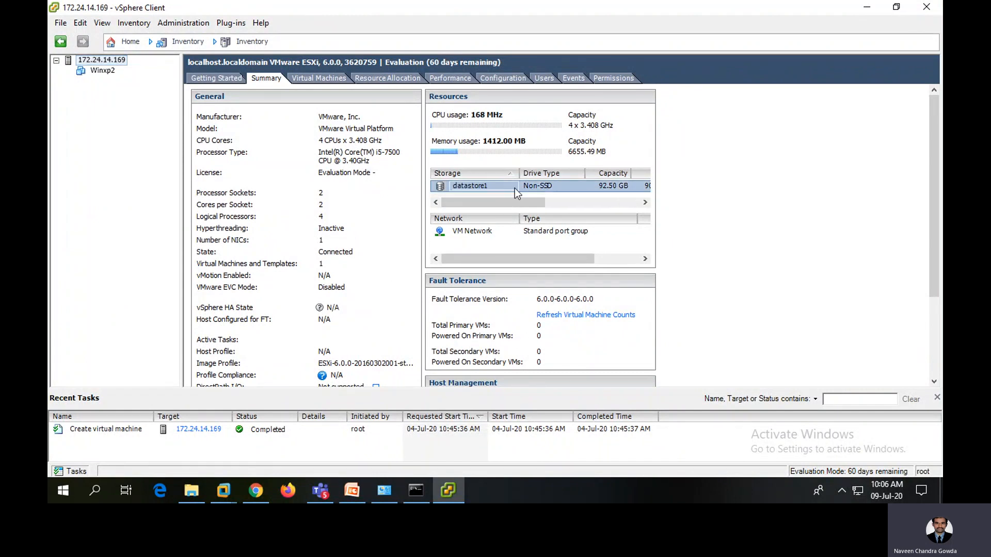
pyautogui.rightClick(486, 187)
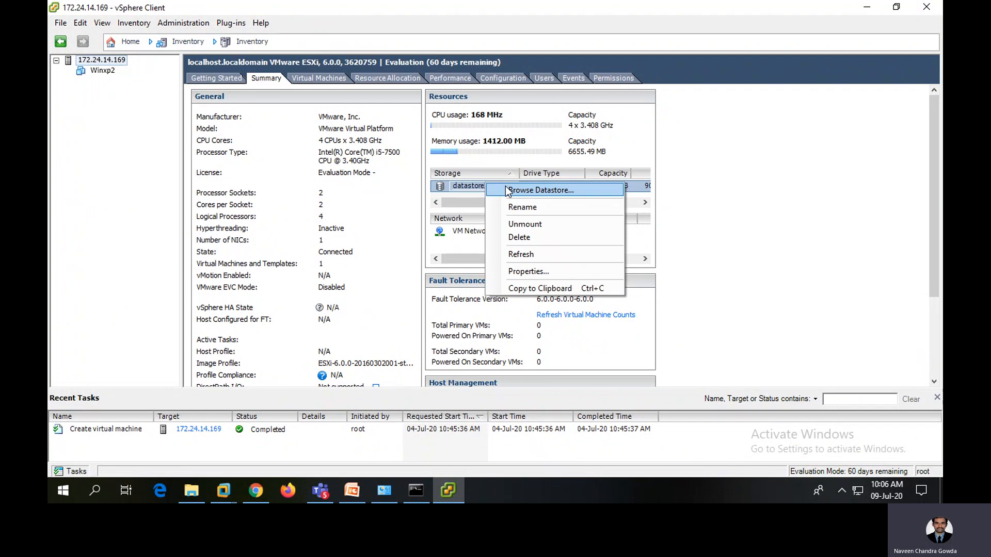
pyautogui.click(522, 191)
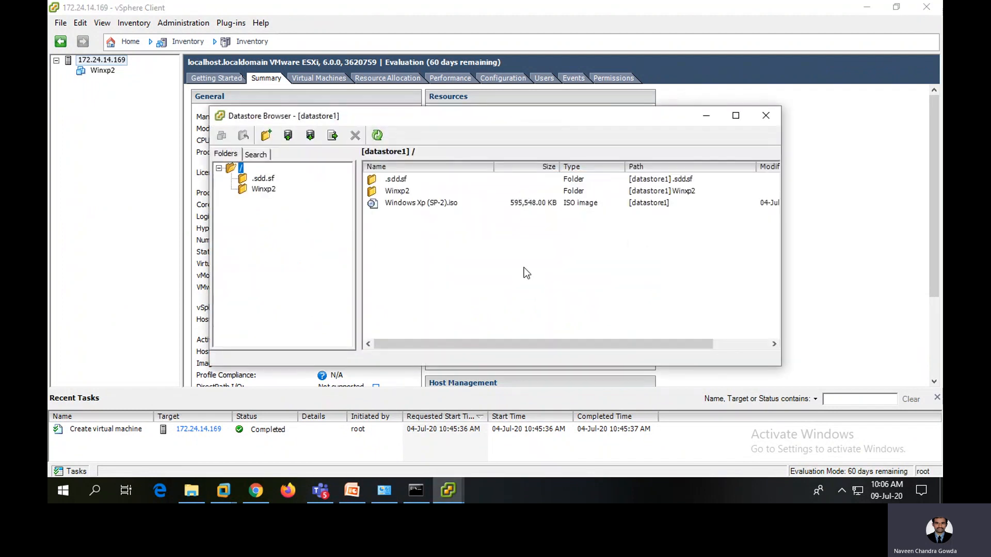
pyautogui.click(472, 281)
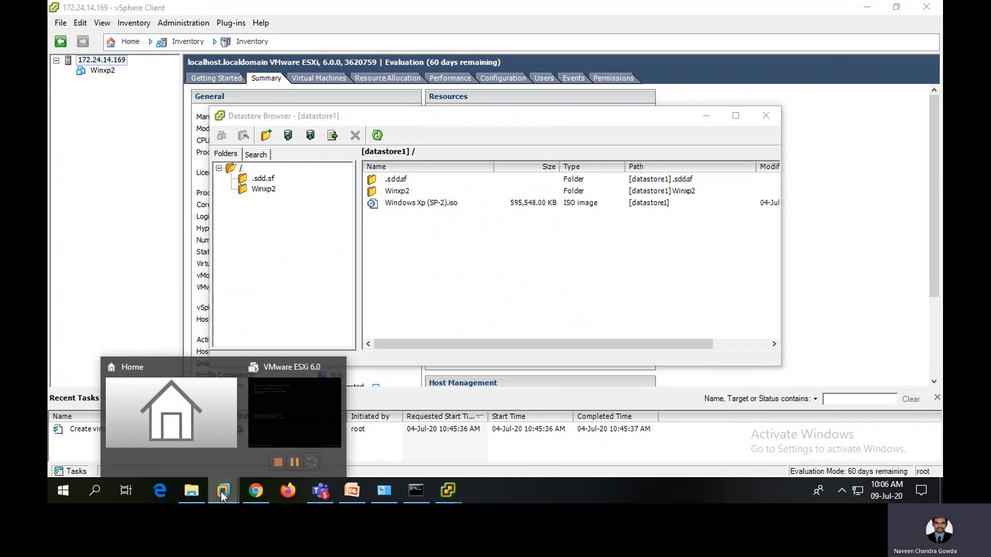
# - Switch to File Explorer and locate the Windows Xp (SP-2) image file in the cloud software folder
pyautogui.click(190, 491)
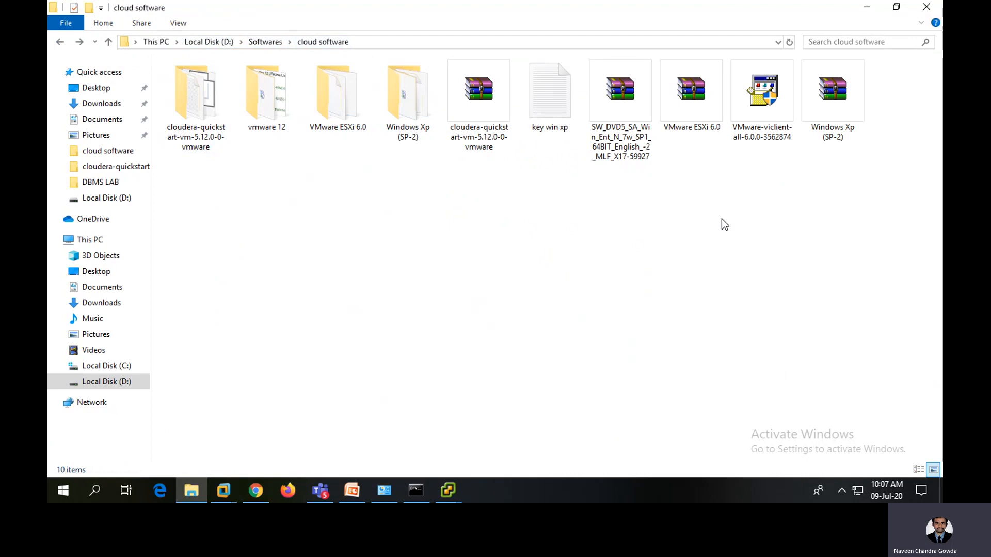
pyautogui.rightClick(910, 110)
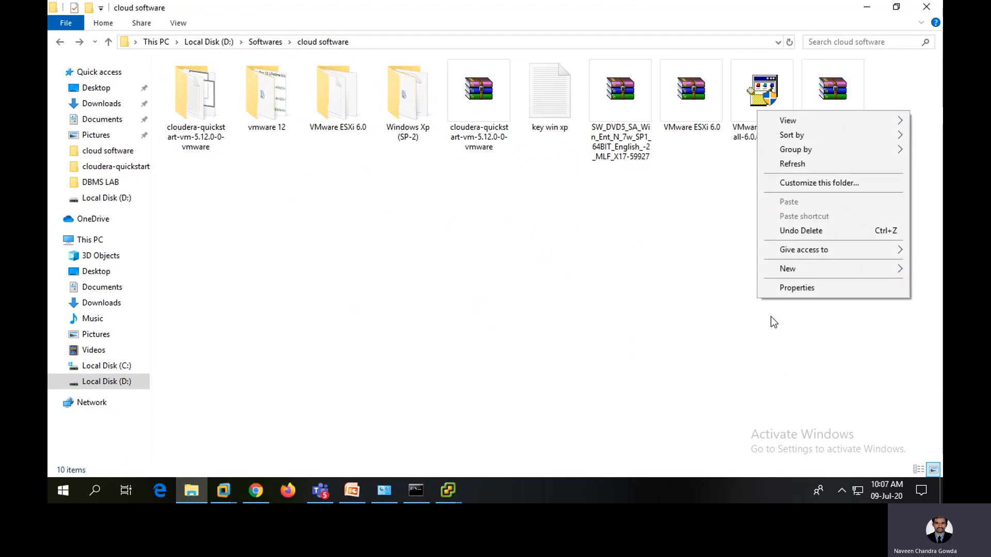
pyautogui.click(637, 296)
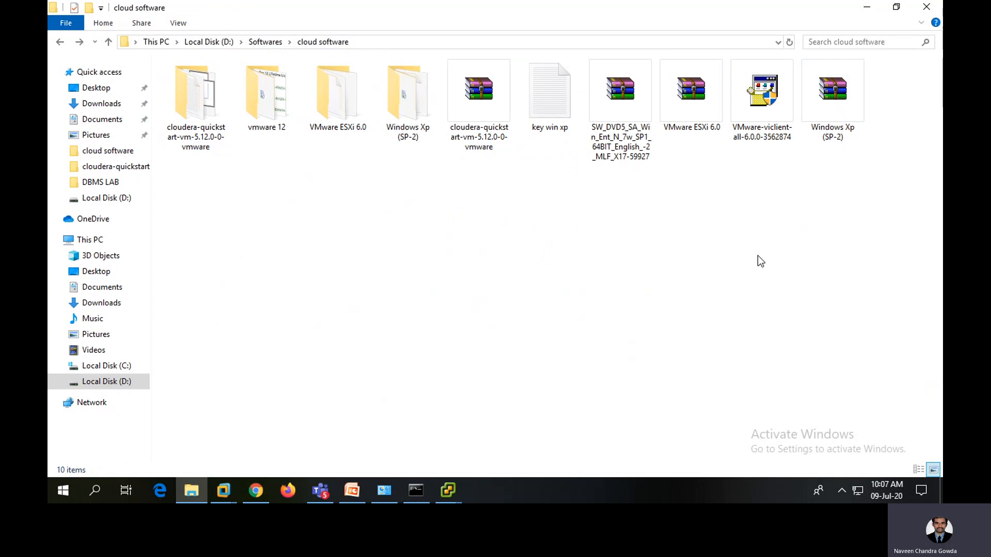
pyautogui.moveTo(885, 92); pyautogui.dragTo(813, 124)
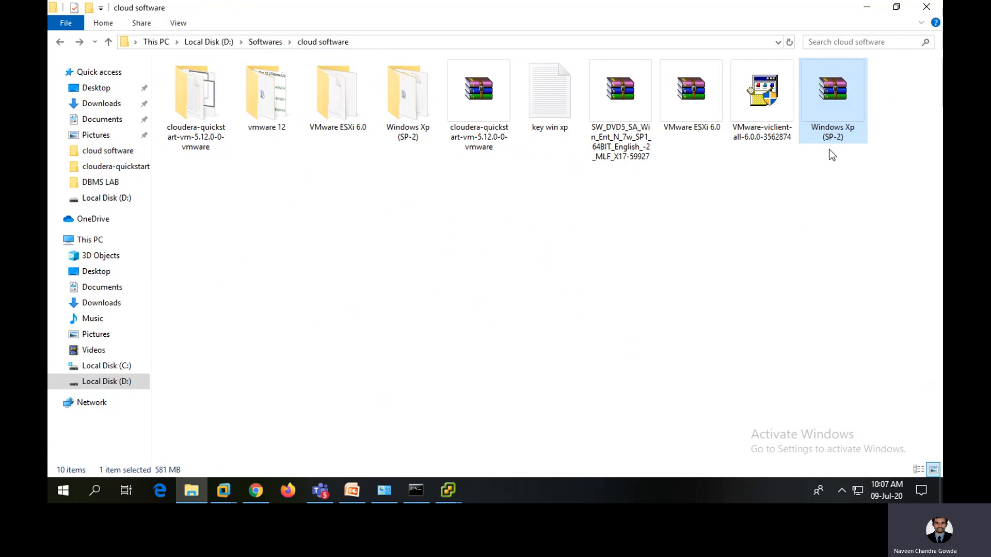
pyautogui.click(834, 190)
pyautogui.click(849, 124)
# - Return to the datastore browser and upload the Windows Xp (SP-2) ISO from the cloud software folder to datastore1
pyautogui.moveTo(448, 491)
pyautogui.click(513, 426)
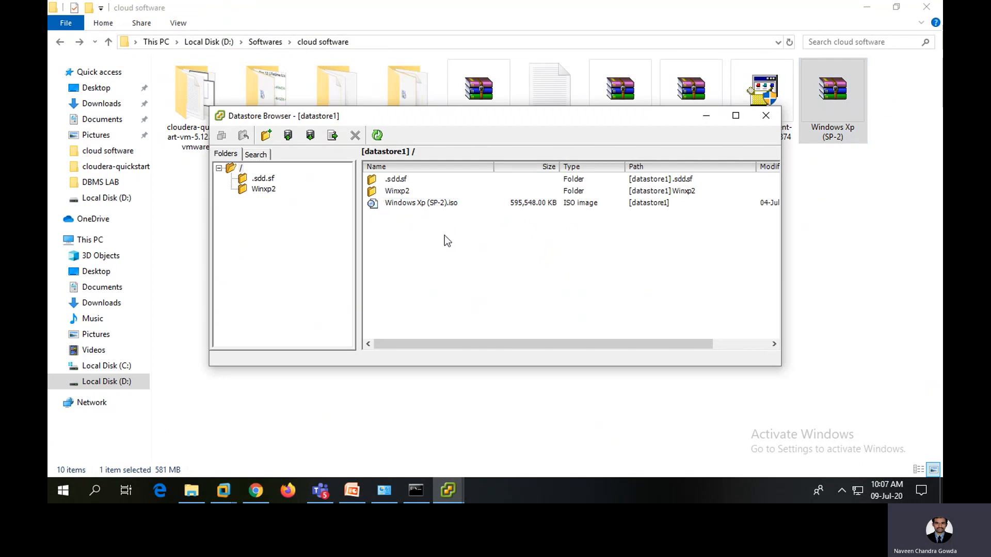
pyautogui.click(288, 135)
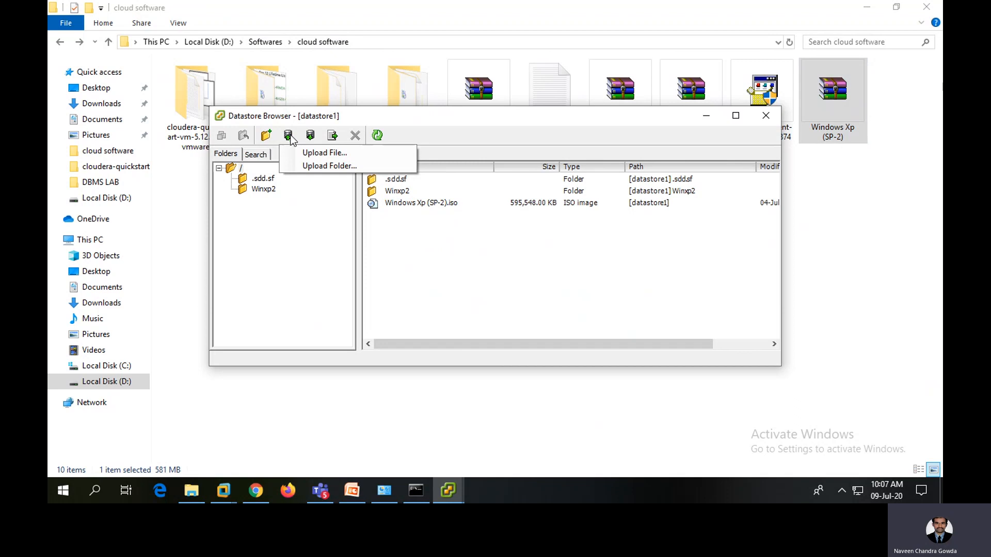
pyautogui.click(341, 154)
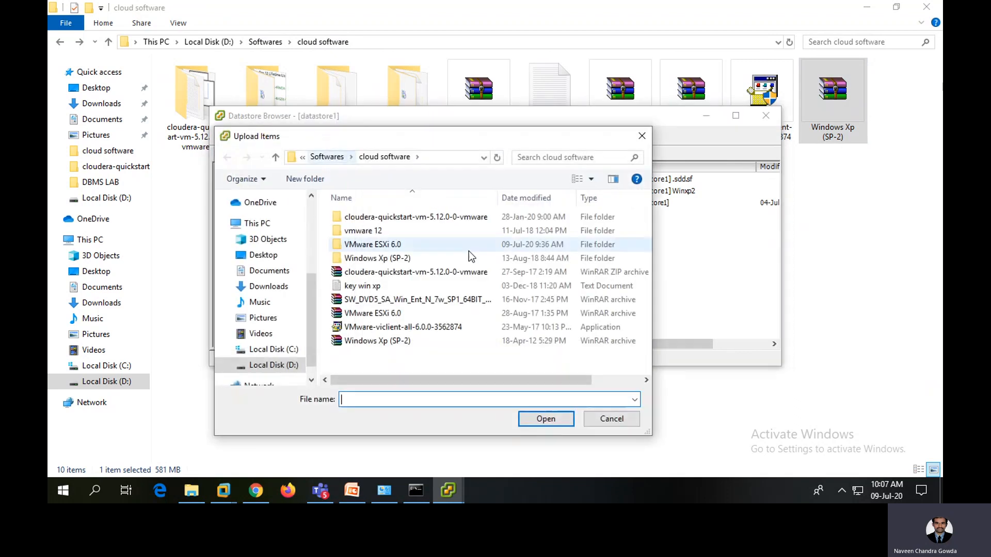
pyautogui.click(382, 157)
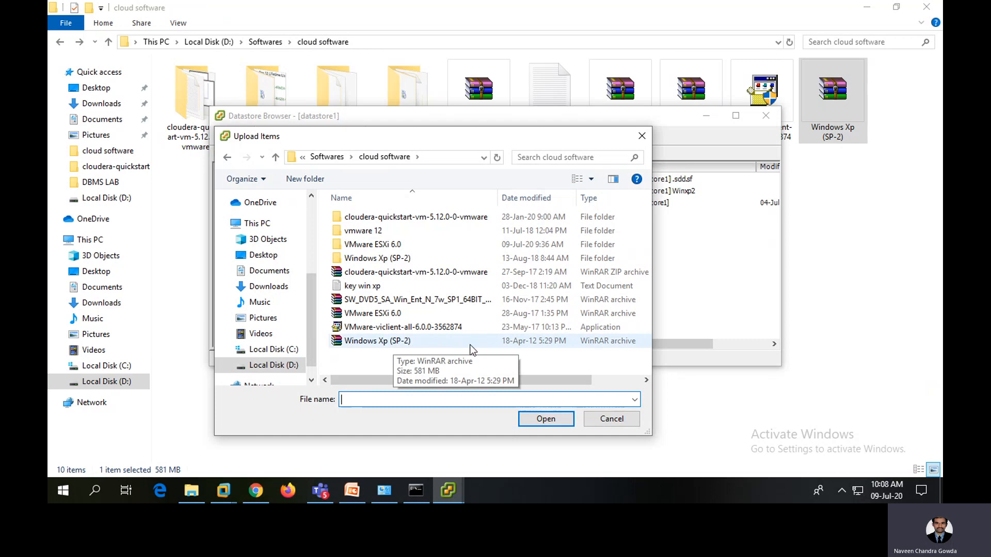
pyautogui.click(386, 342)
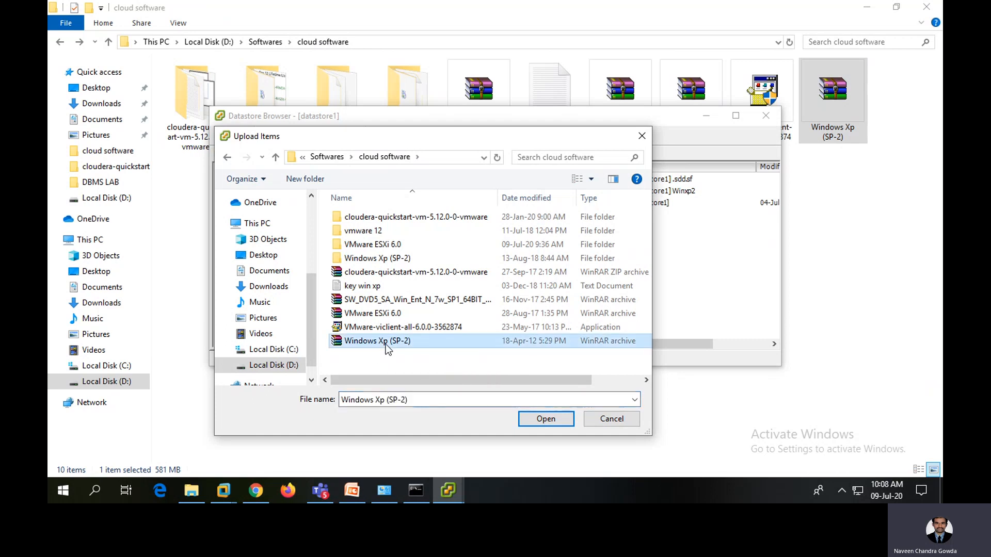
pyautogui.click(563, 426)
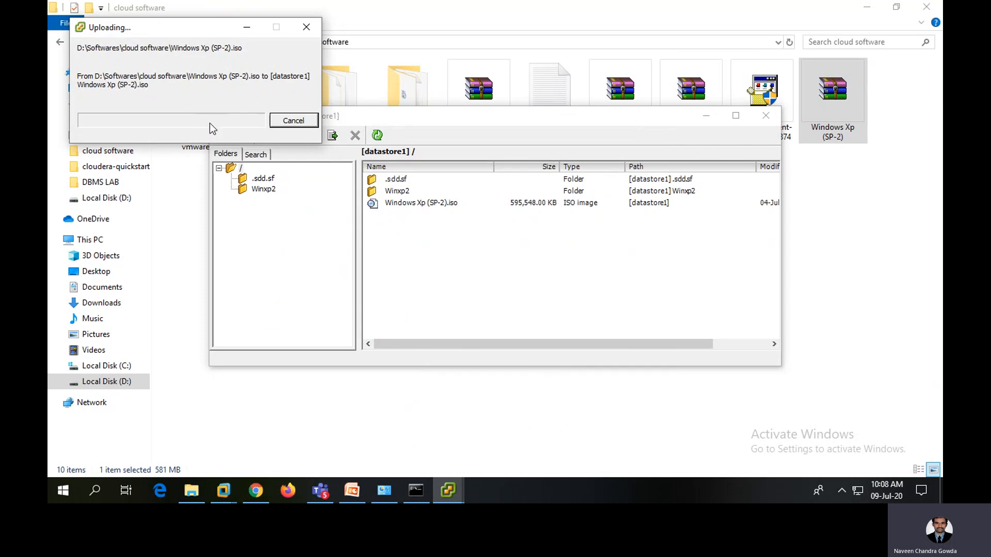
pyautogui.click(431, 202)
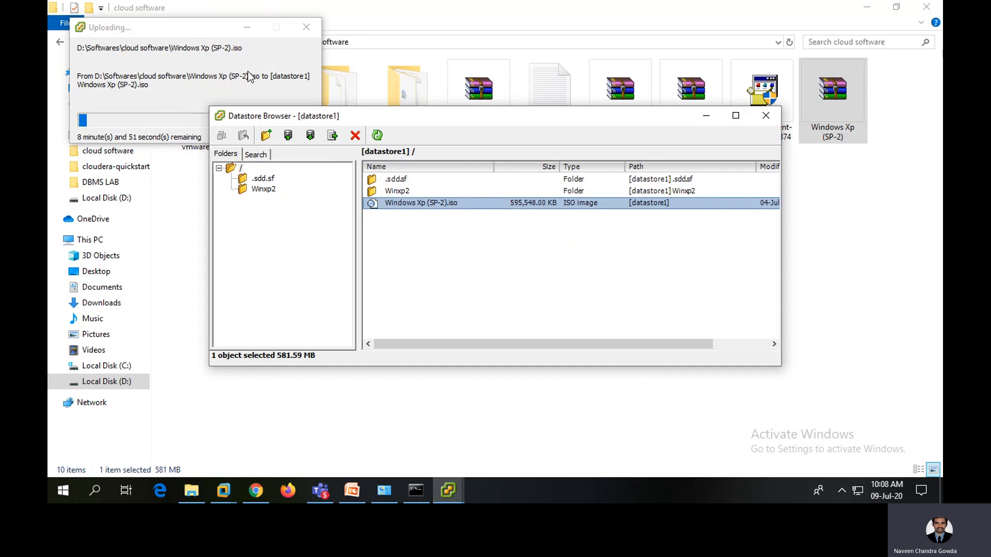
pyautogui.click(434, 203)
pyautogui.click(295, 71)
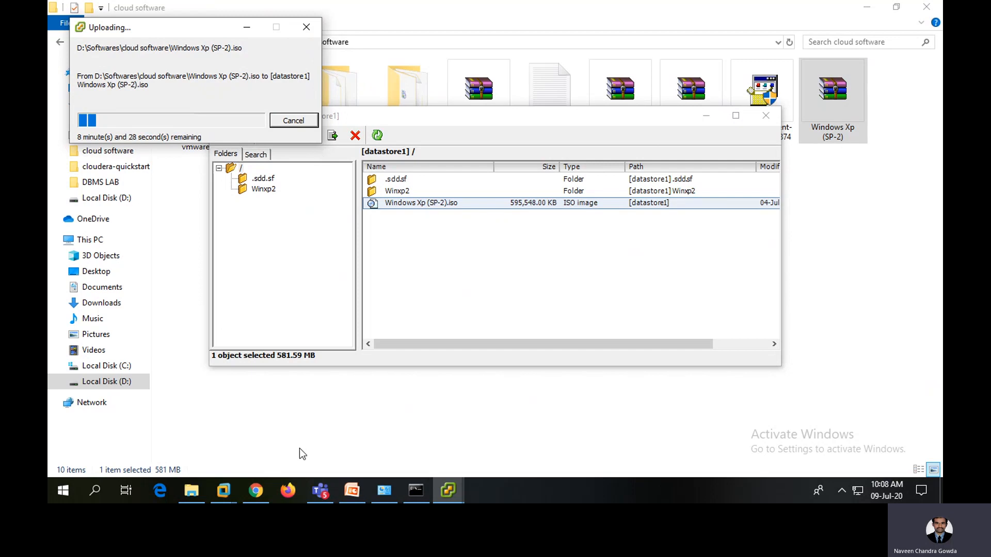
# - Bring back the vSphere Client main window and view the summaries of the Winxp2 virtual machine and the host
pyautogui.click(320, 491)
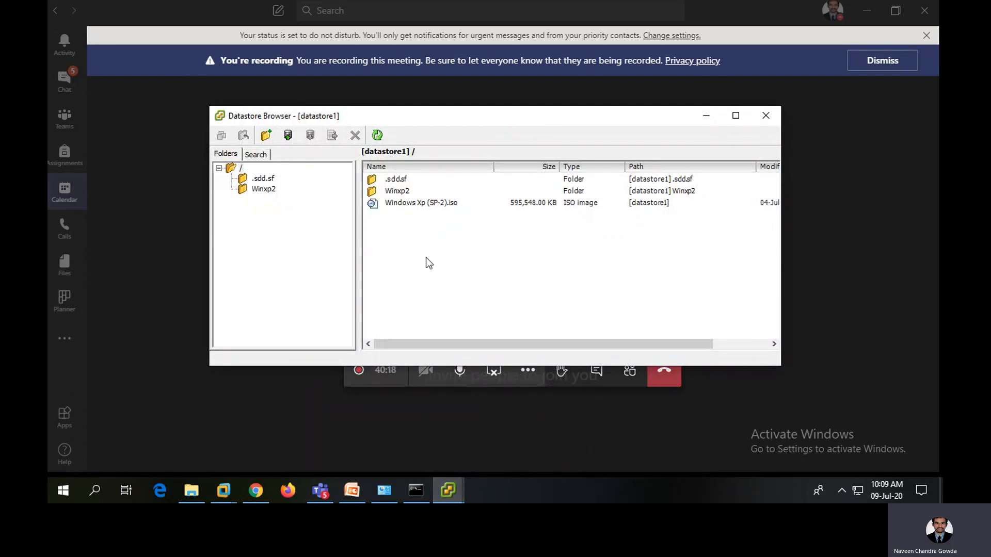
pyautogui.click(448, 490)
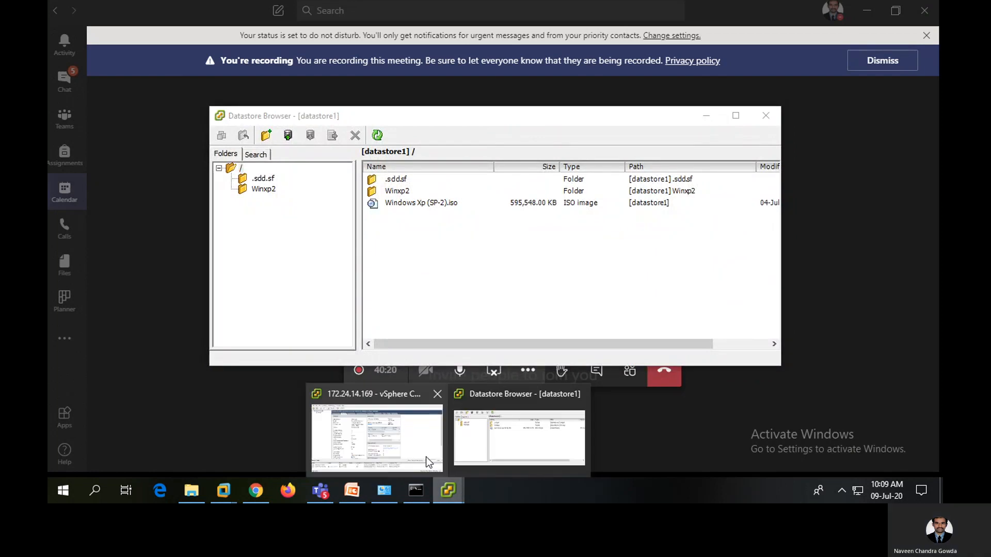
pyautogui.click(402, 430)
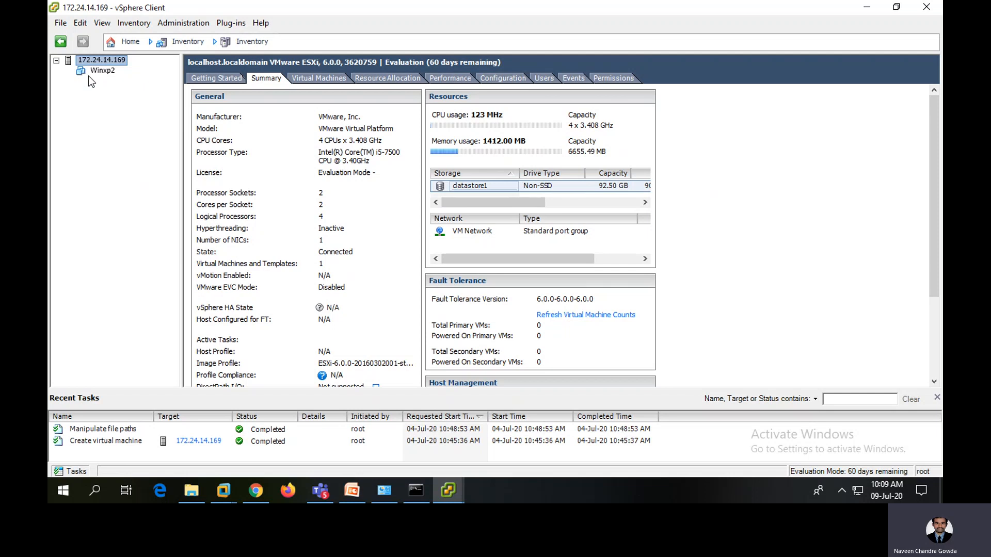
pyautogui.click(103, 72)
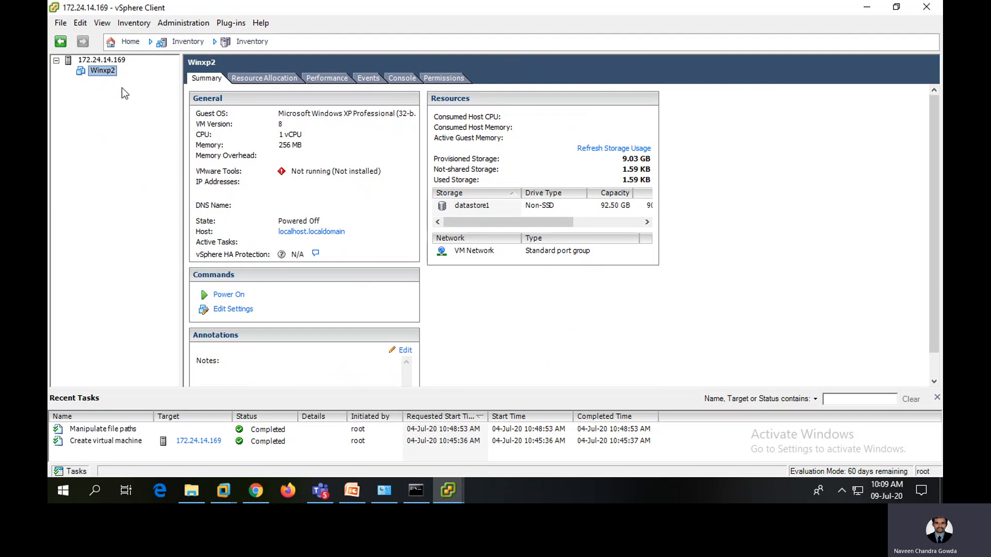
pyautogui.click(112, 60)
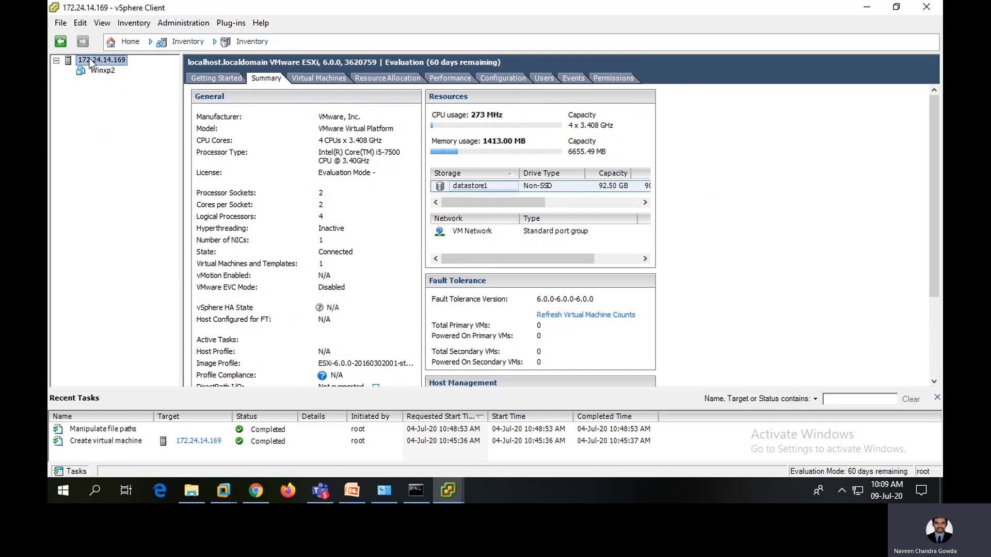
# - Start creating a new virtual machine on host 172.24.14.169 using the Custom configuration
pyautogui.rightClick(93, 61)
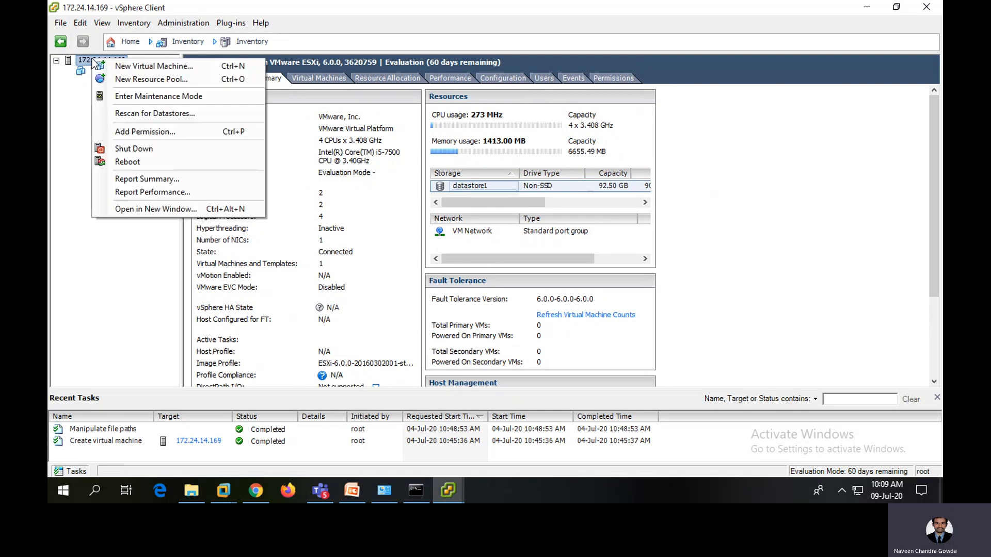
pyautogui.click(156, 67)
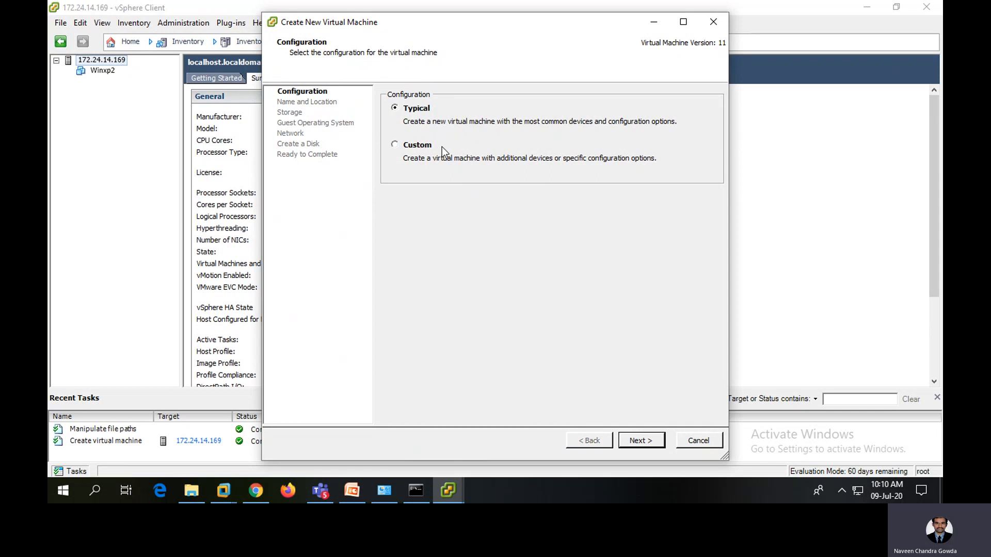
pyautogui.click(423, 146)
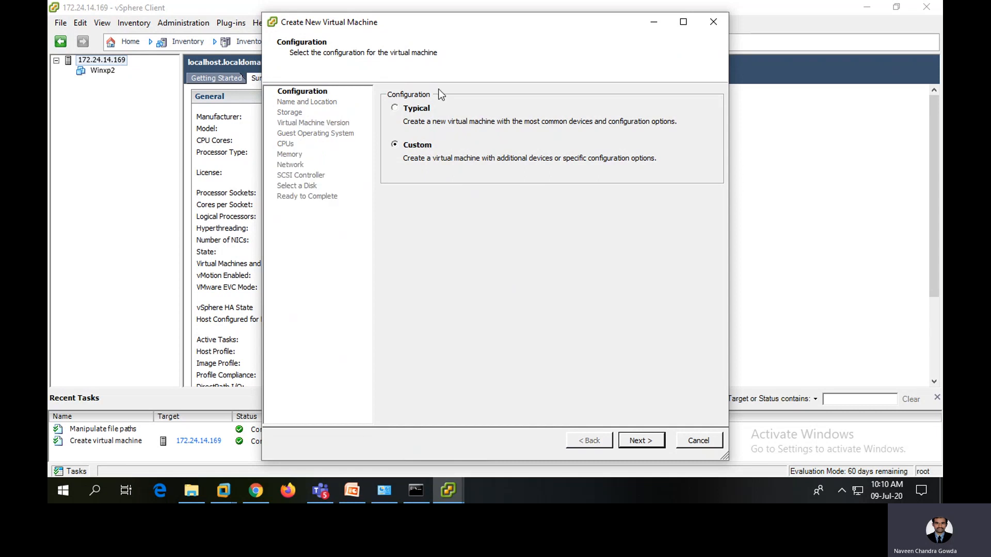
pyautogui.click(431, 109)
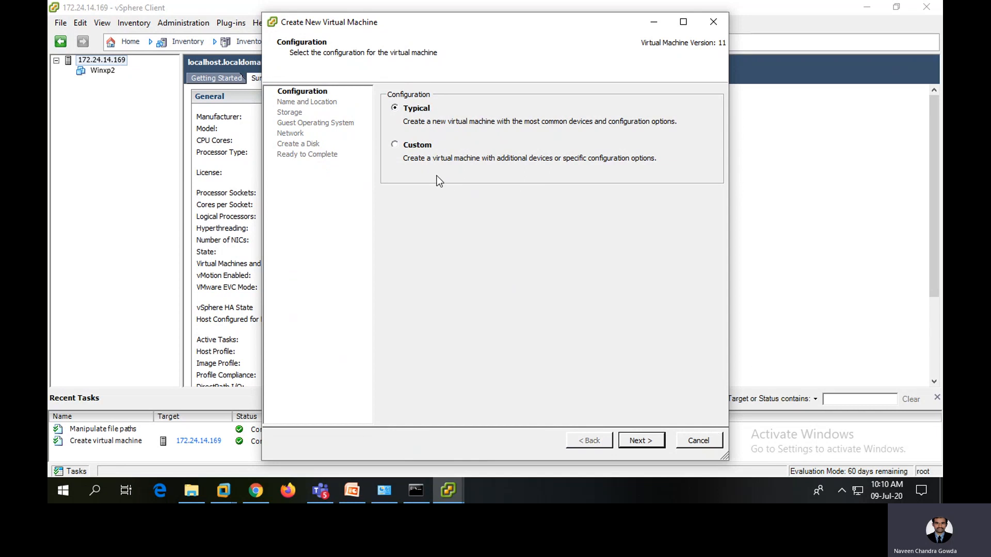
pyautogui.click(419, 146)
pyautogui.click(646, 439)
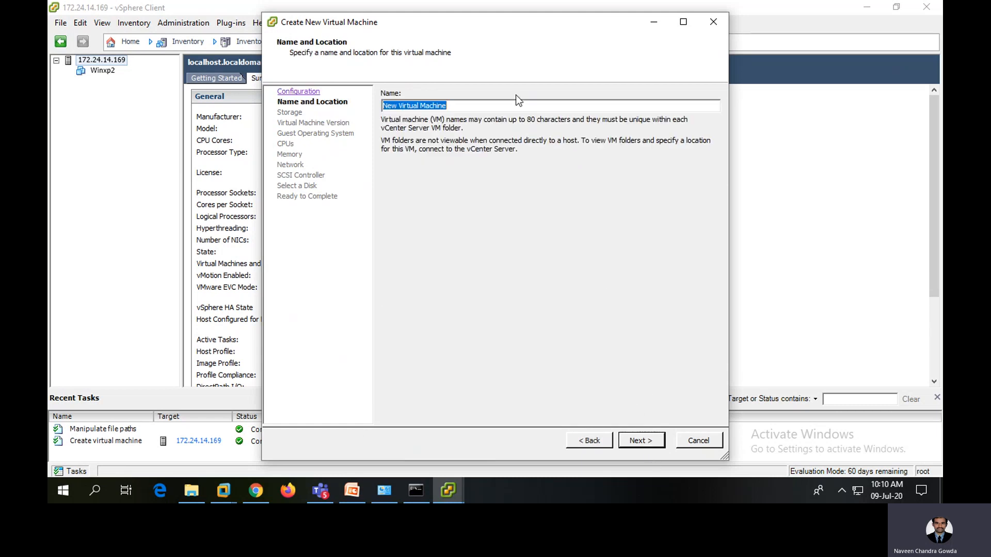
# - Name the new virtual machine Winxp1 and accept datastore1 as its destination storage
pyautogui.write('Win')
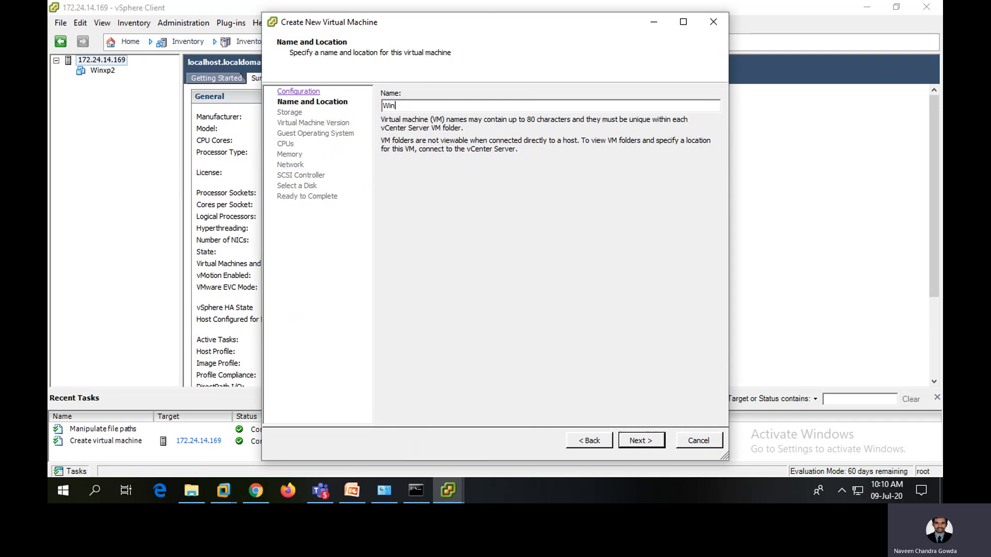
pyautogui.write('x')
pyautogui.write('p2')
pyautogui.press('BackSpace')
pyautogui.write('1')
pyautogui.moveTo(406, 106); pyautogui.dragTo(387, 106)
pyautogui.click(447, 105)
pyautogui.click(643, 444)
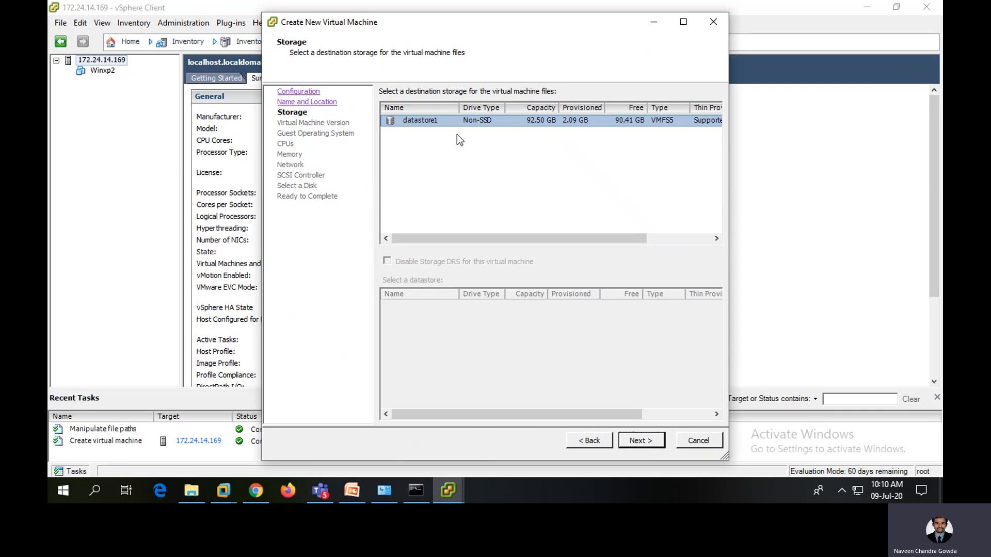
pyautogui.click(652, 439)
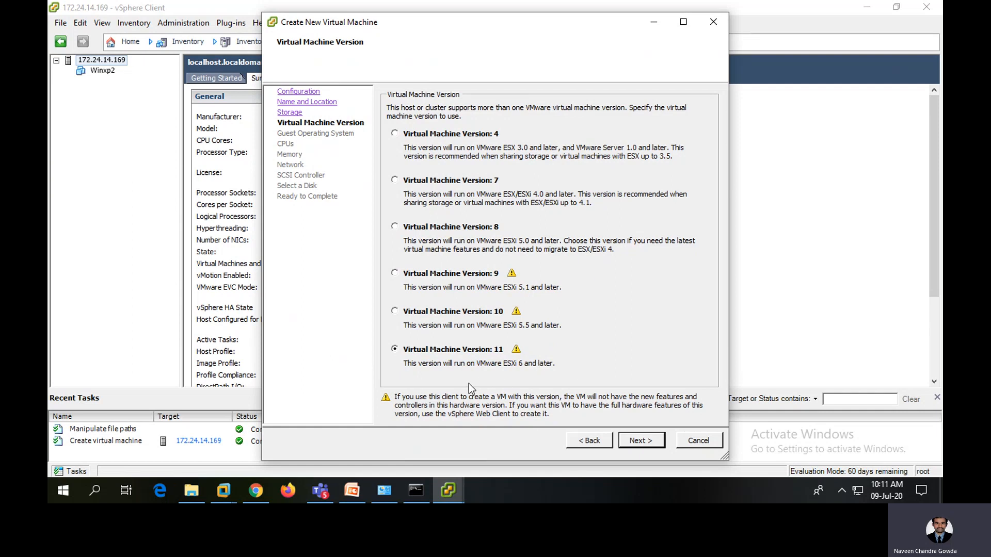
# - Switch to a maximized Command Prompt, run ipconfig and highlight the VMnet1 and VMnet8 adapter entries
pyautogui.click(416, 490)
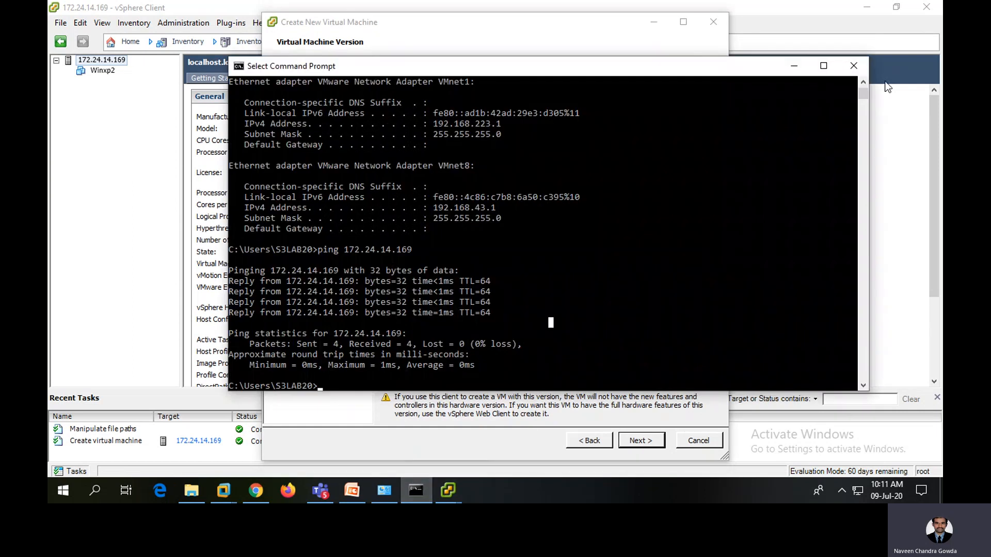
pyautogui.click(824, 66)
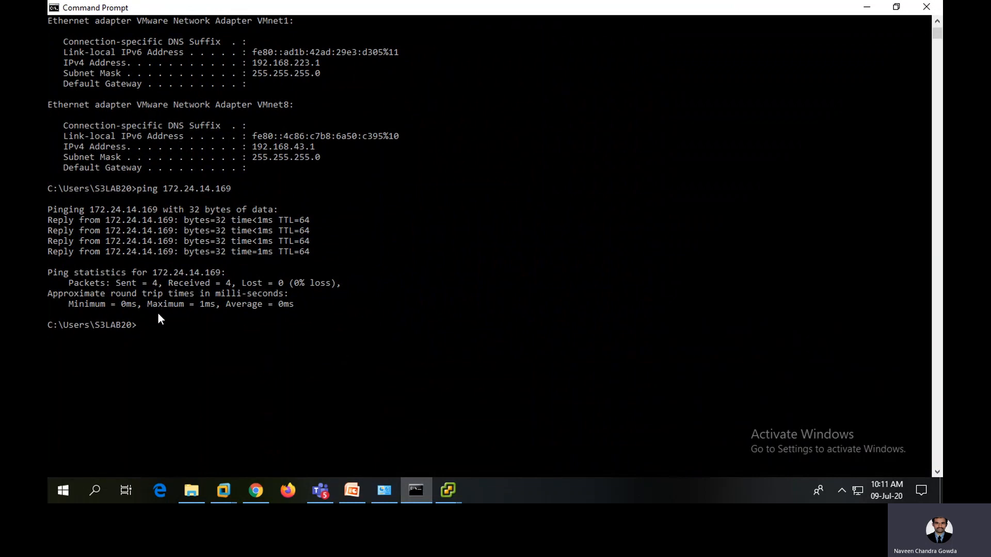
pyautogui.click(165, 329)
pyautogui.press('Escape')
pyautogui.write('ipconfig')
pyautogui.press('Return')
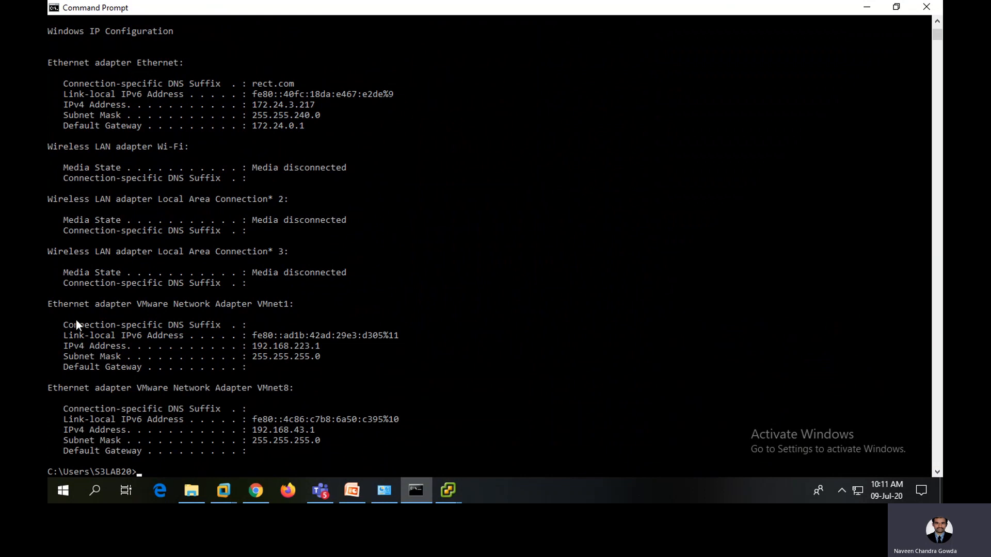
pyautogui.moveTo(51, 301); pyautogui.dragTo(375, 461)
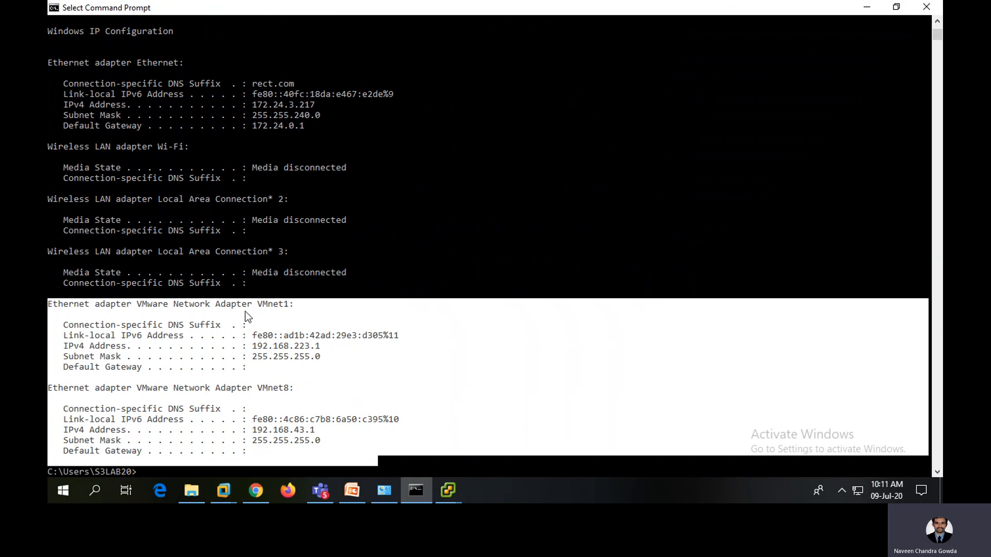
pyautogui.click(292, 389)
pyautogui.moveTo(302, 389); pyautogui.dragTo(48, 308)
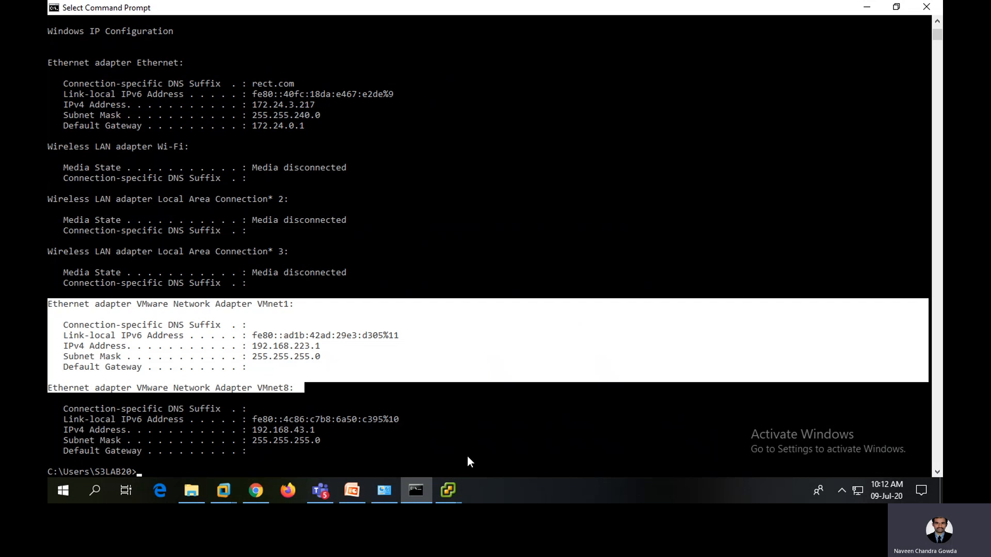
# - Return to the virtual machine wizard in vSphere Client and choose Virtual Machine Version 8
pyautogui.moveTo(442, 493)
pyautogui.click(608, 421)
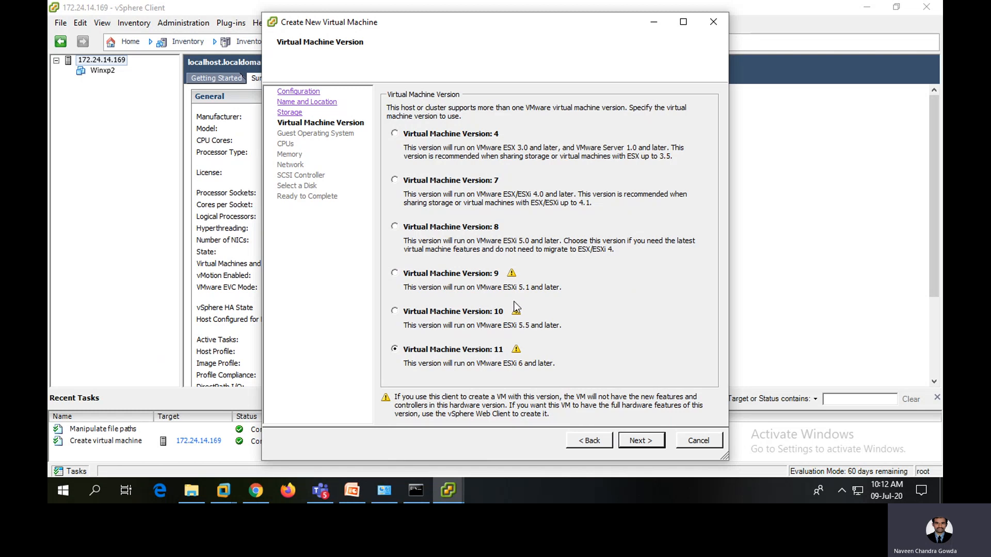
pyautogui.click(471, 228)
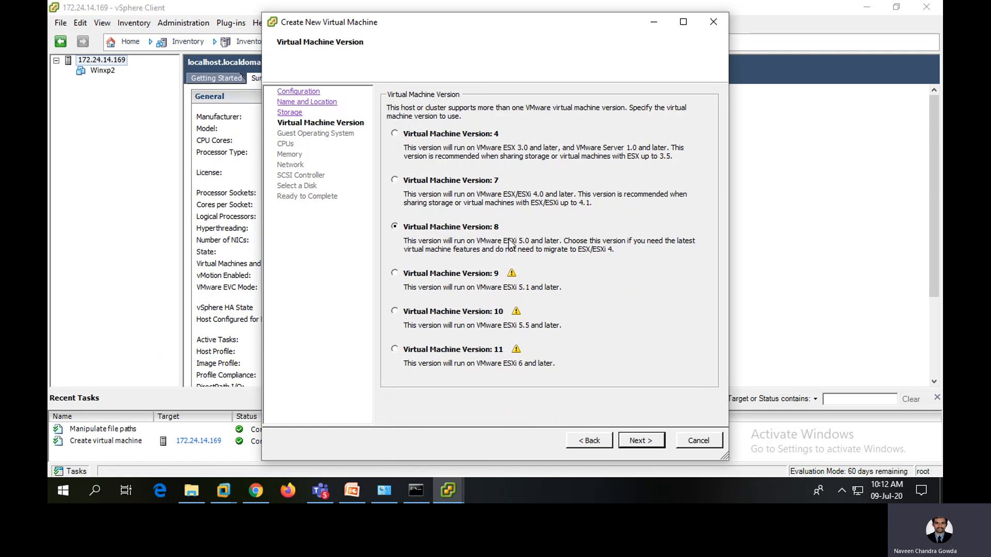
pyautogui.click(645, 441)
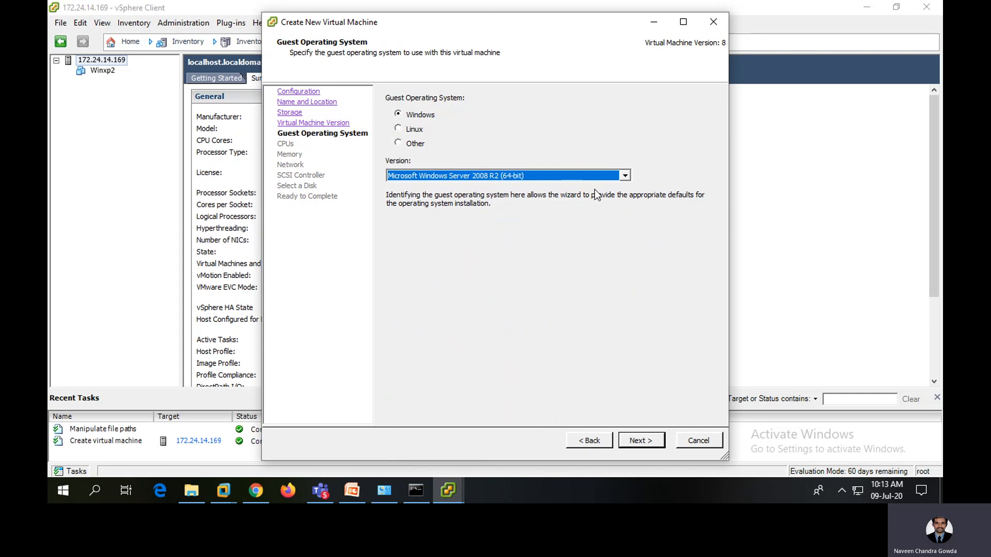
# - Set the guest operating system to Microsoft Windows XP Professional (32-bit) and continue to the CPU settings
pyautogui.click(625, 176)
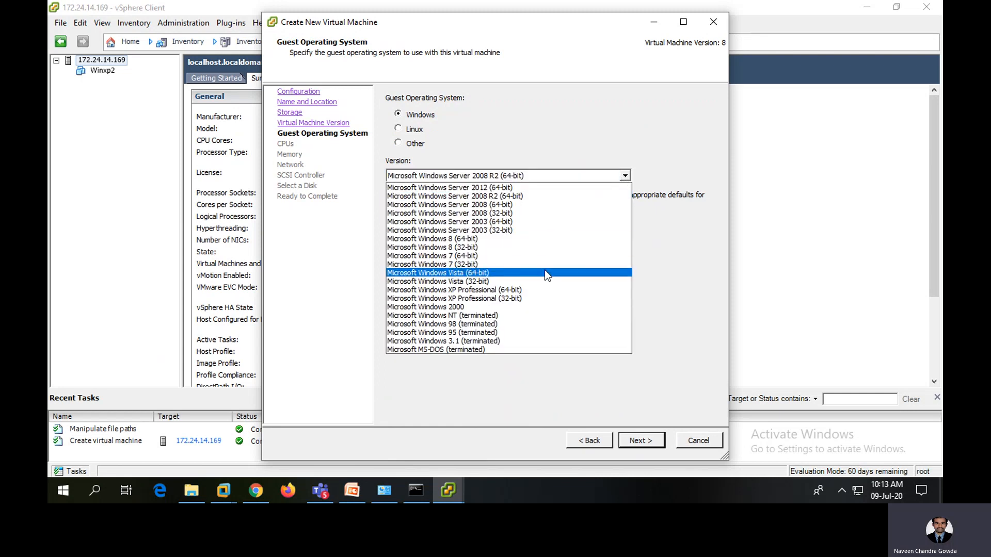
pyautogui.click(520, 297)
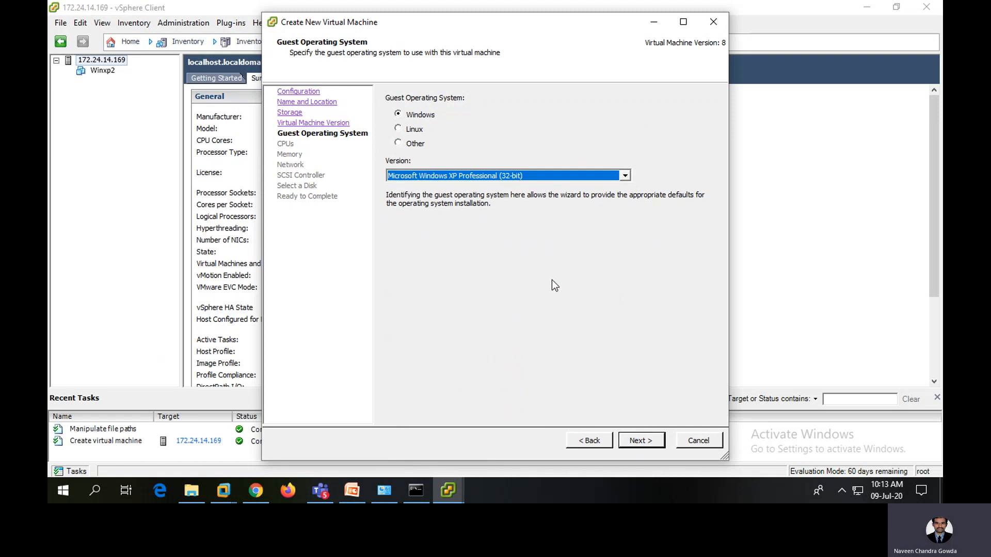
pyautogui.click(648, 443)
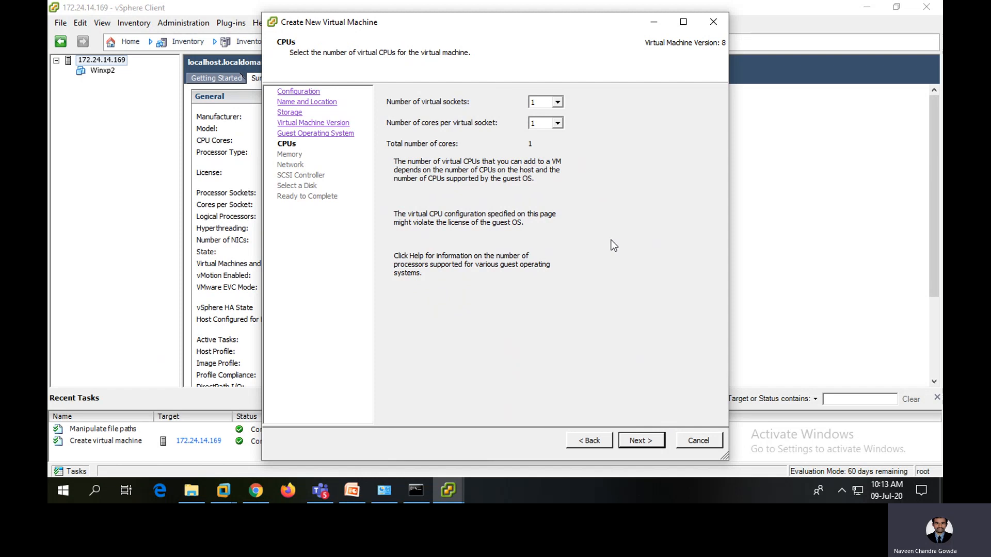
# - Switch to the Cloud Lab presentation in PowerPoint and view the CPU terminology on slide 1
pyautogui.click(358, 494)
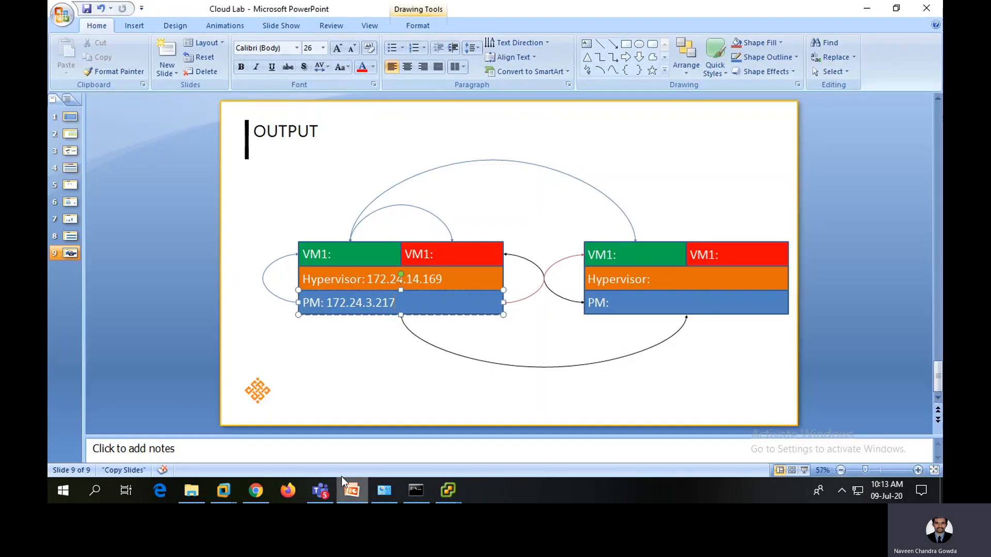
pyautogui.click(70, 115)
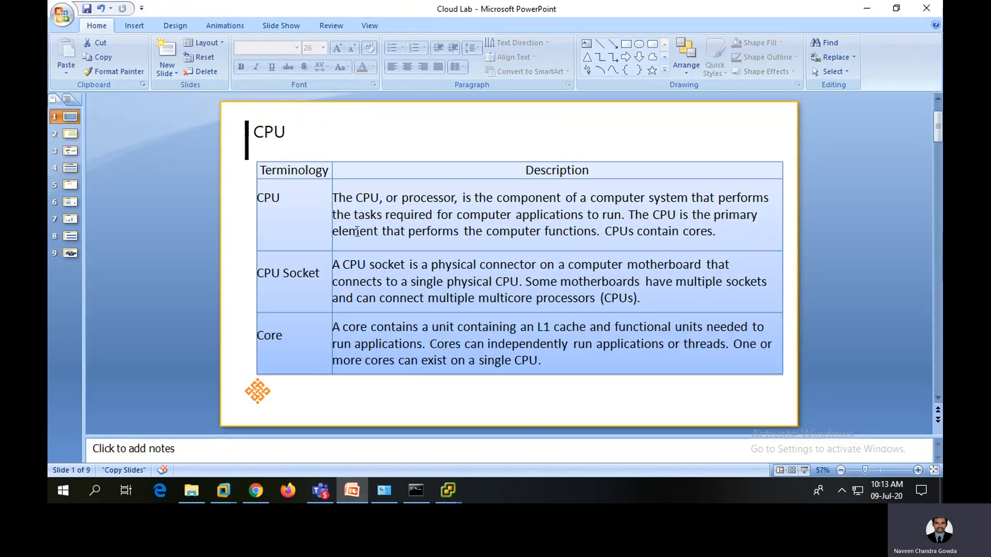
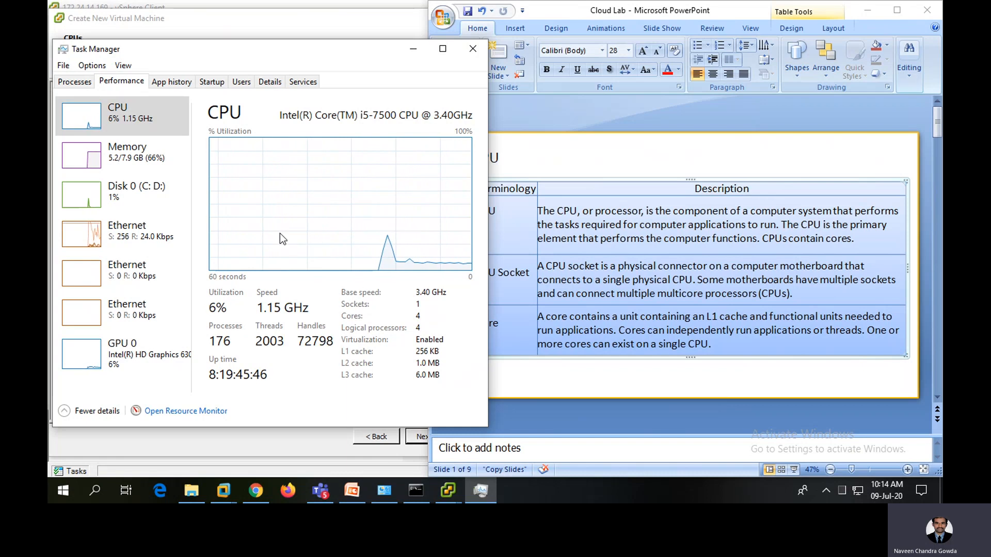
# - Look through Task Manager's app history, startup and user information, then return to the CPU performance view
pyautogui.doubleClick(122, 115)
pyautogui.doubleClick(129, 76)
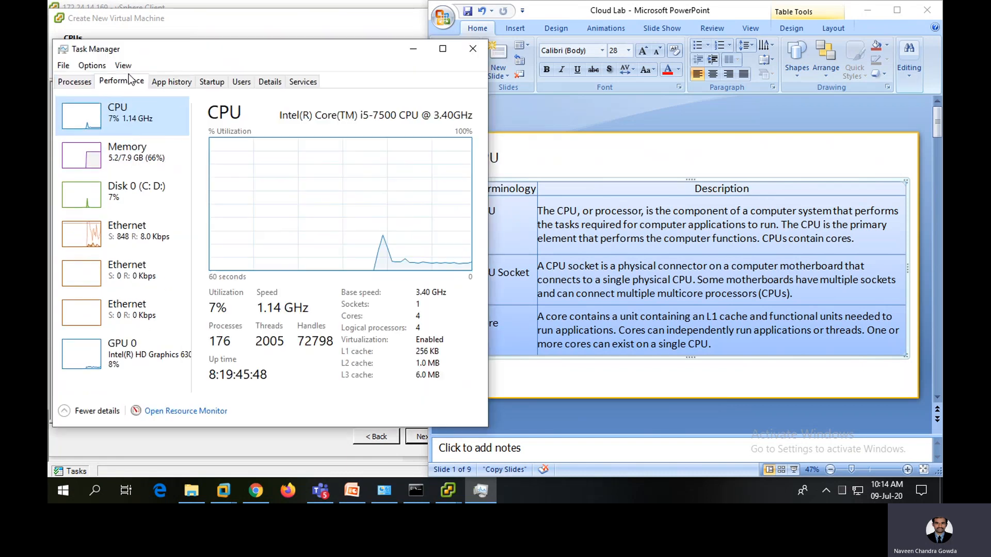
pyautogui.click(172, 82)
pyautogui.click(212, 82)
pyautogui.click(251, 83)
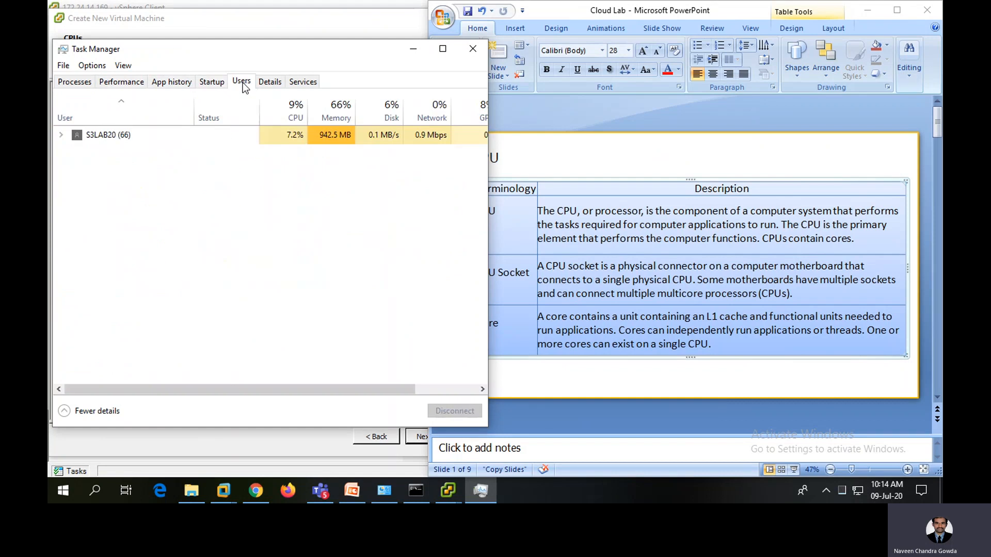
pyautogui.click(122, 82)
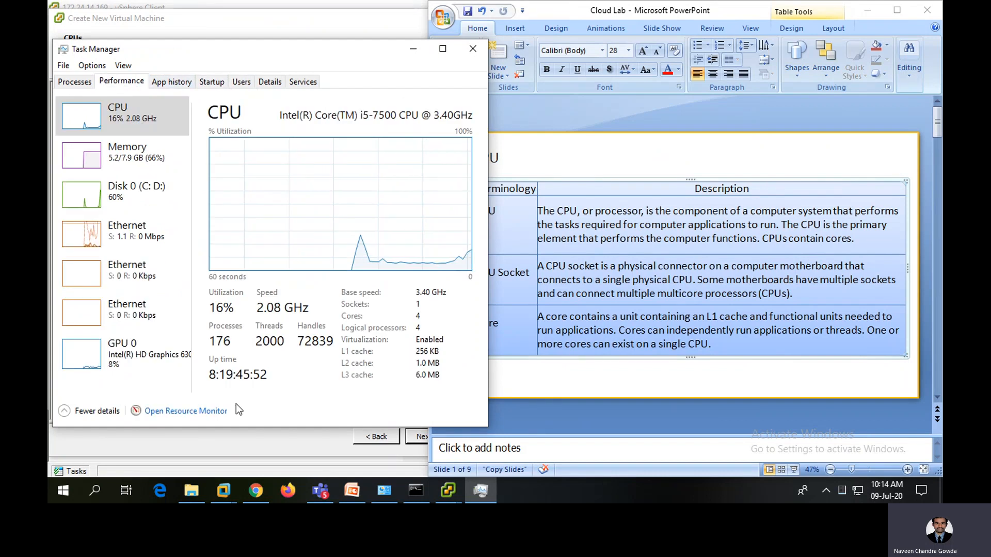
# - View the CPU details in Resource Monitor, close it and Task Manager, and return to the virtual machine wizard in vSphere Client
pyautogui.click(186, 412)
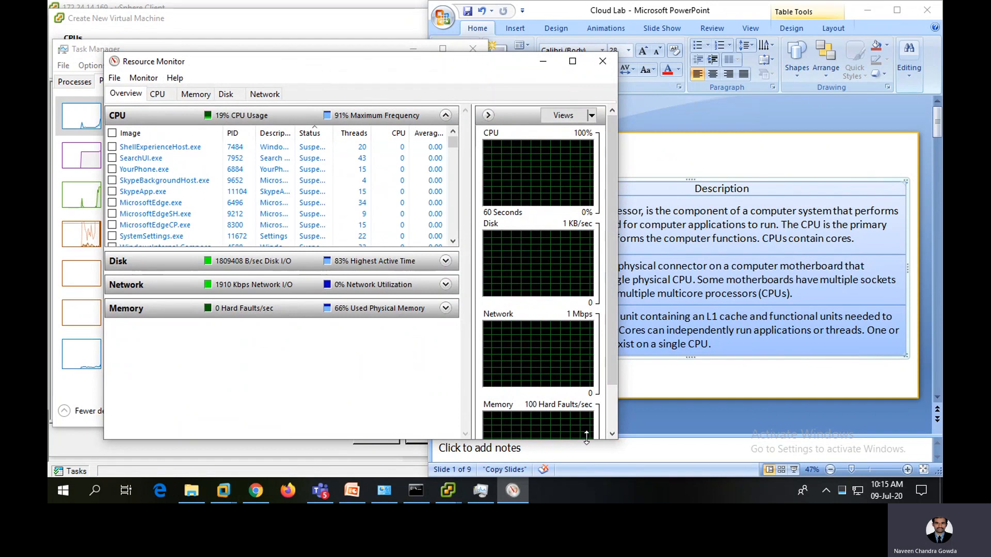
pyautogui.moveTo(615, 296); pyautogui.dragTo(621, 222)
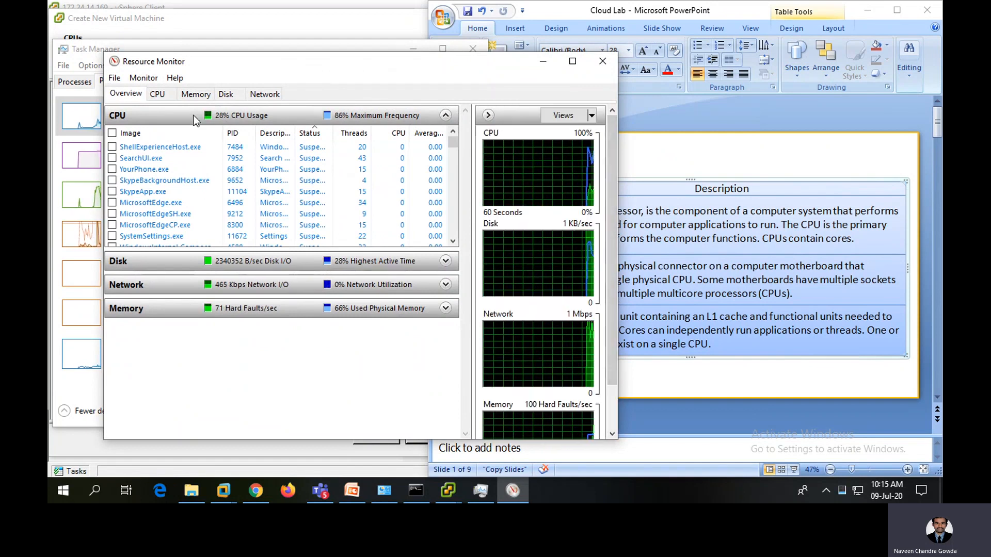
pyautogui.click(169, 95)
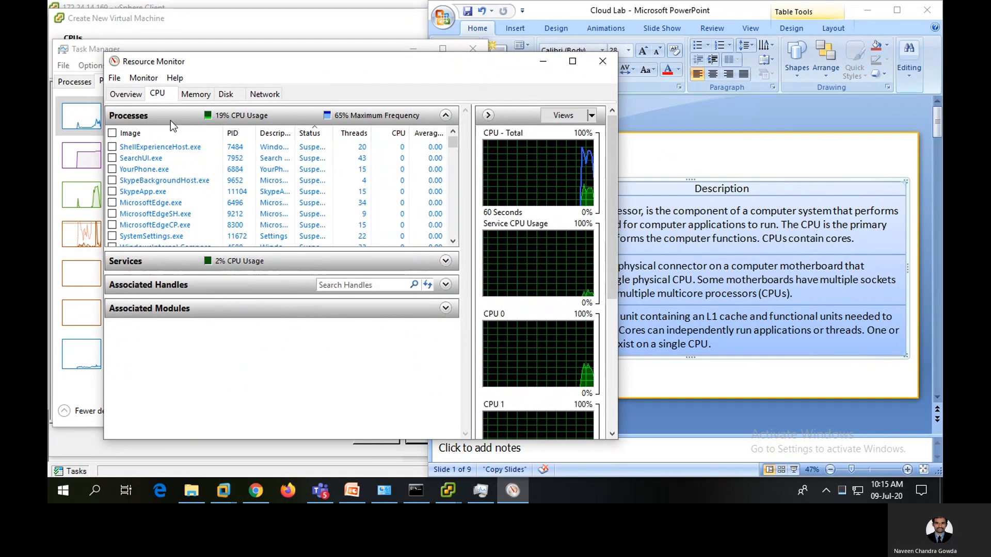
pyautogui.click(603, 61)
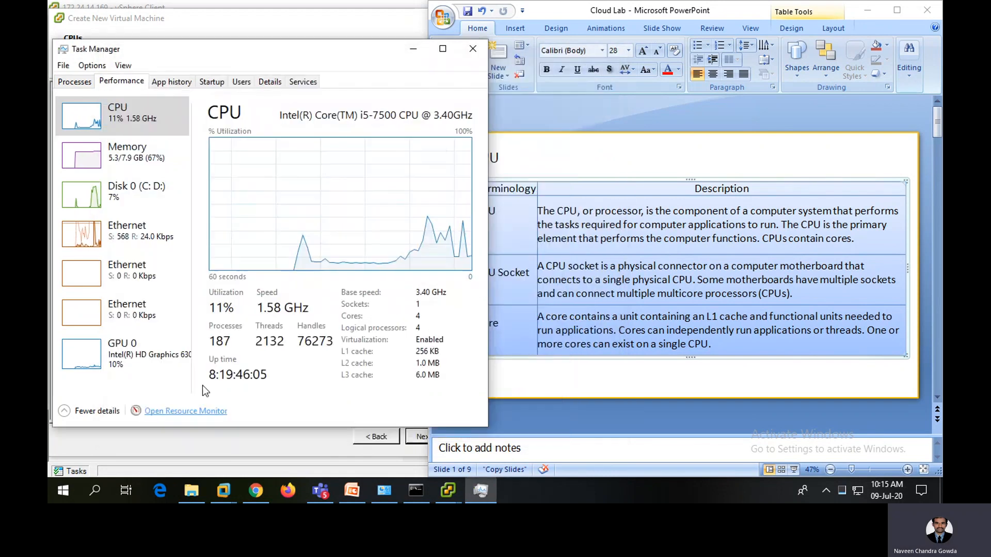
pyautogui.click(478, 51)
pyautogui.click(296, 56)
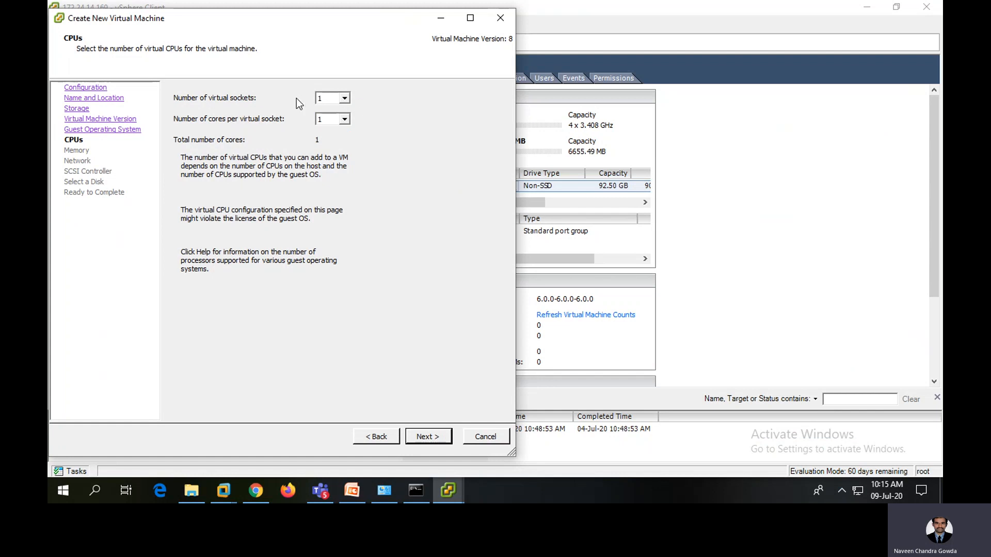
# - Set the number of virtual sockets to 2 for the virtual machine
pyautogui.click(345, 119)
pyautogui.click(381, 94)
pyautogui.click(345, 98)
pyautogui.click(345, 115)
pyautogui.click(365, 110)
# - Set the number of virtual sockets to 1 and the number of cores per virtual socket to 2
pyautogui.click(345, 98)
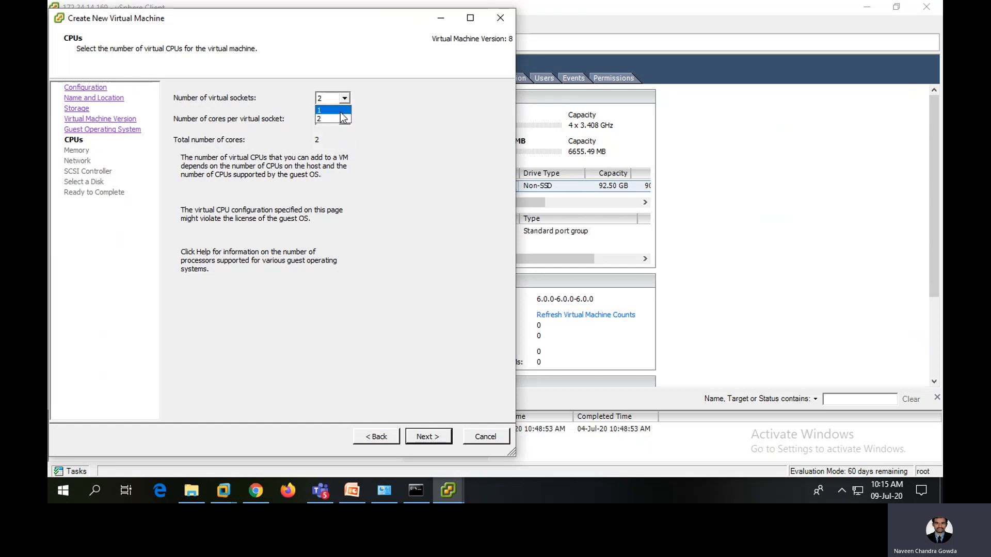
pyautogui.click(345, 107)
pyautogui.click(345, 120)
pyautogui.click(342, 139)
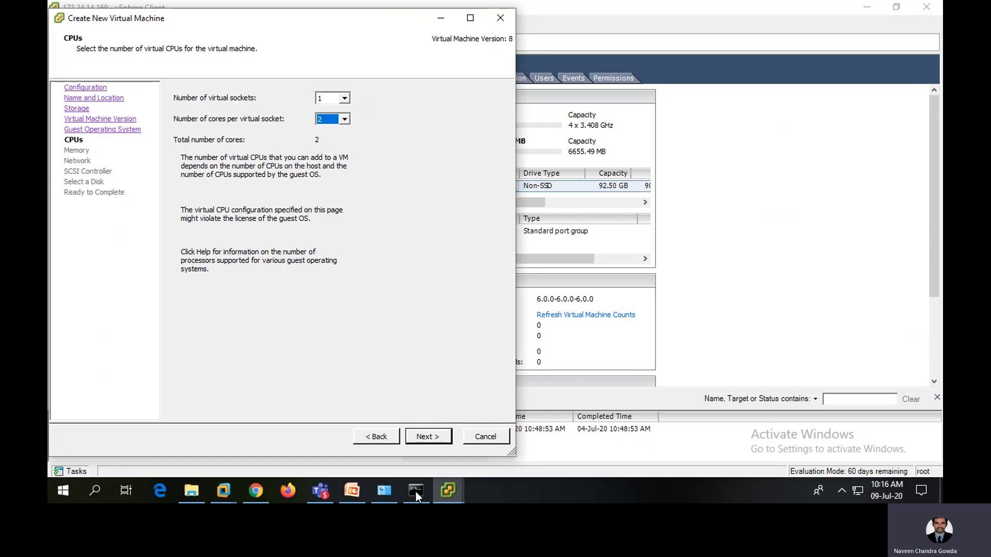
# - Switch to the Cloud Lab presentation in PowerPoint and examine the socket and core examples on slide 2, highlighting the first CPU total
pyautogui.click(352, 490)
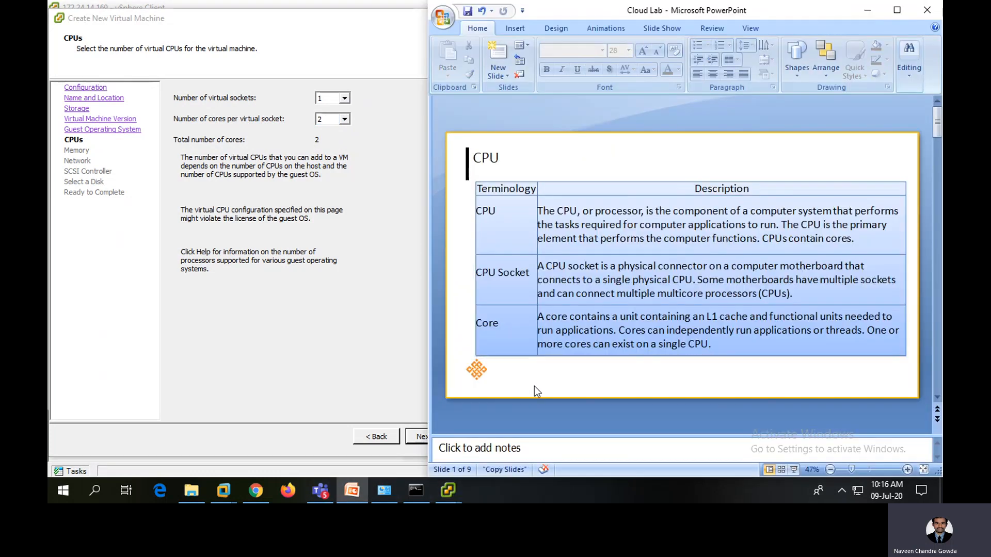
pyautogui.scroll(-1, 534, 386)
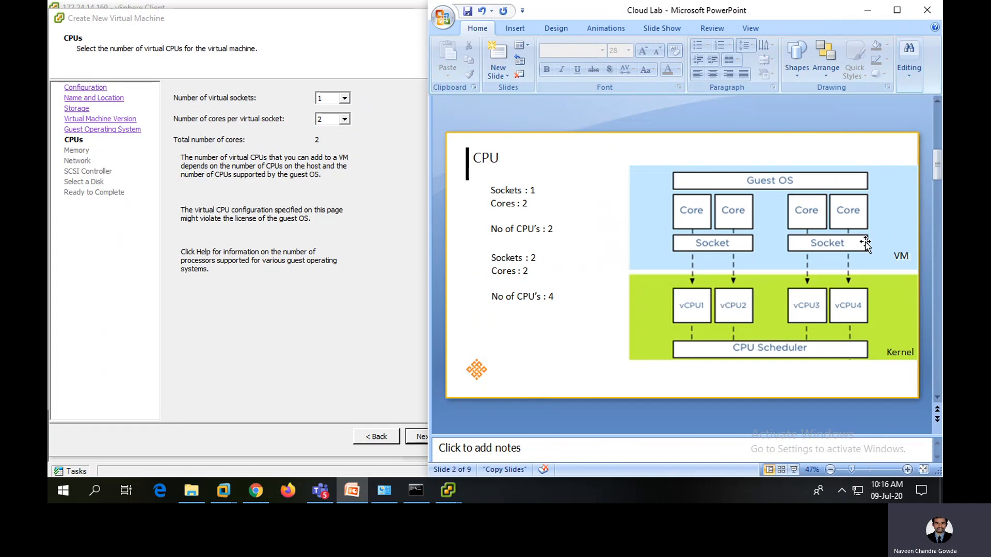
pyautogui.click(522, 204)
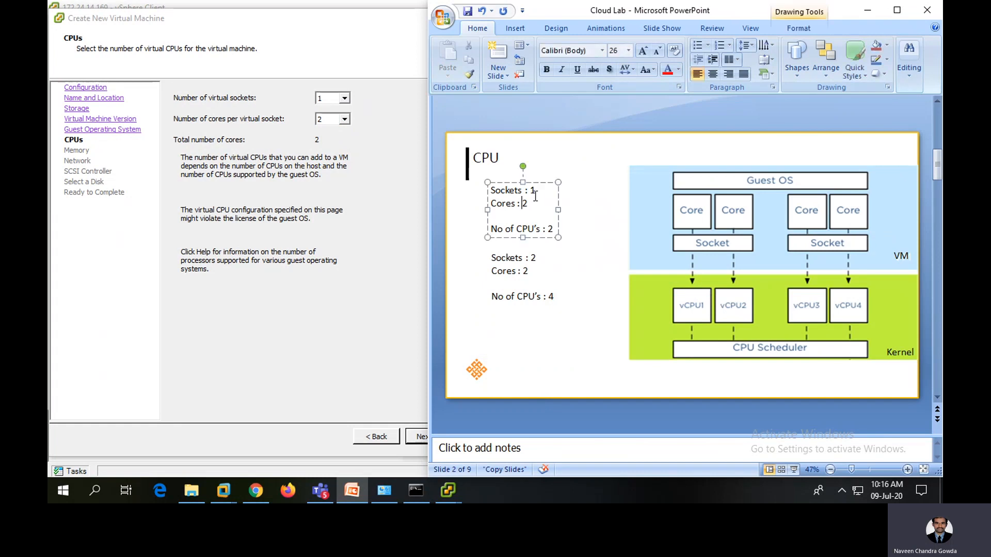
pyautogui.moveTo(554, 229); pyautogui.dragTo(502, 239)
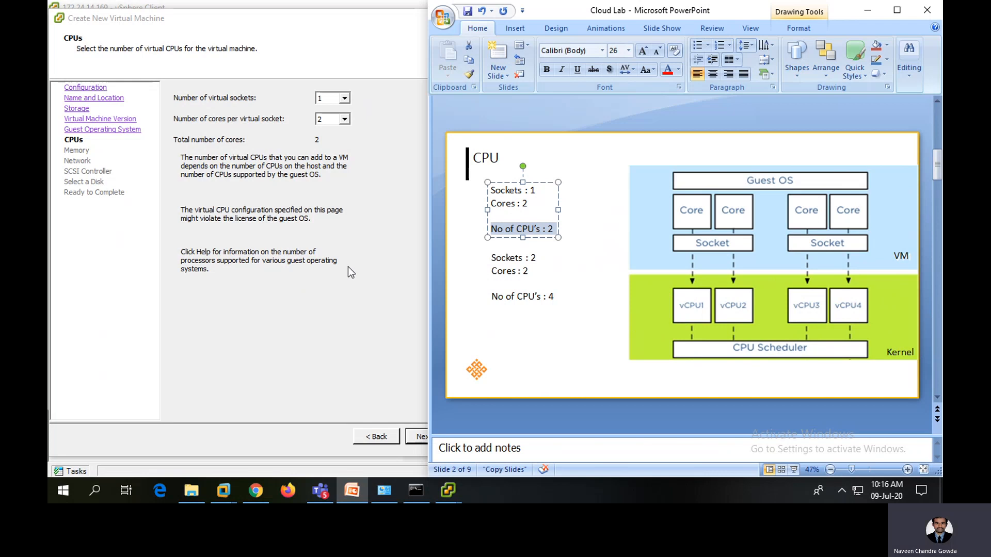
pyautogui.click(550, 298)
pyautogui.click(532, 332)
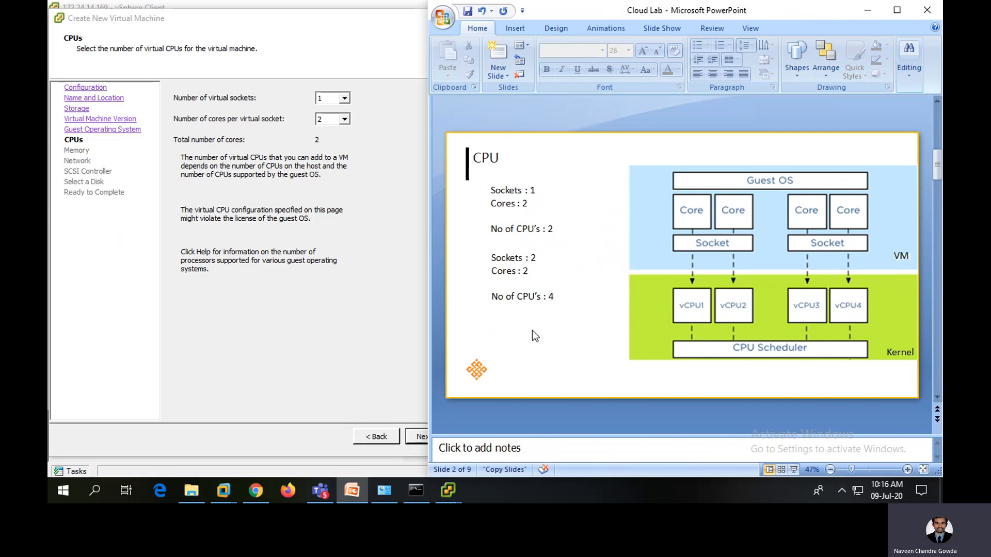
# - Return to the virtual machine wizard in vSphere Client, accept the CPU settings, adjust the memory size and continue to the network settings
pyautogui.click(361, 231)
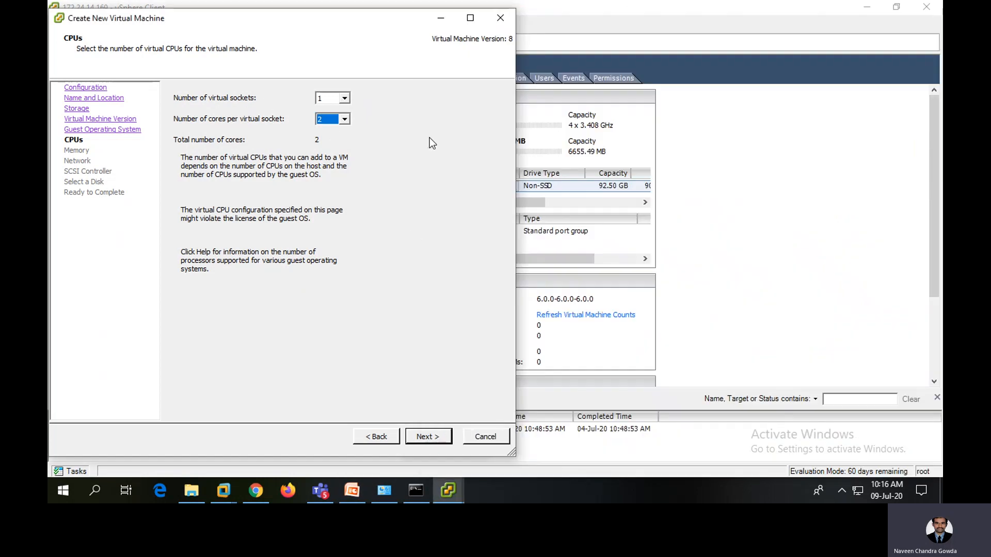
pyautogui.click(443, 437)
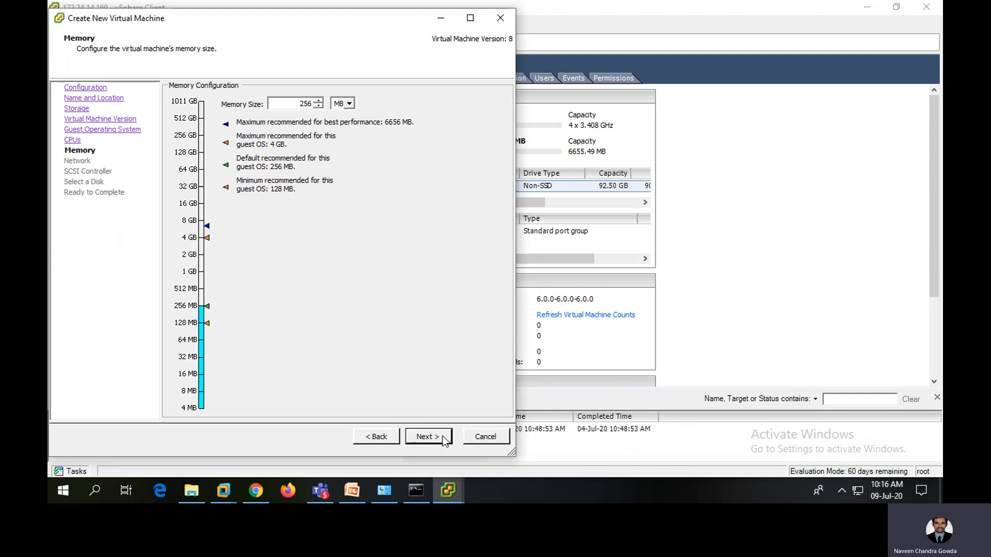
pyautogui.click(202, 278)
pyautogui.click(438, 436)
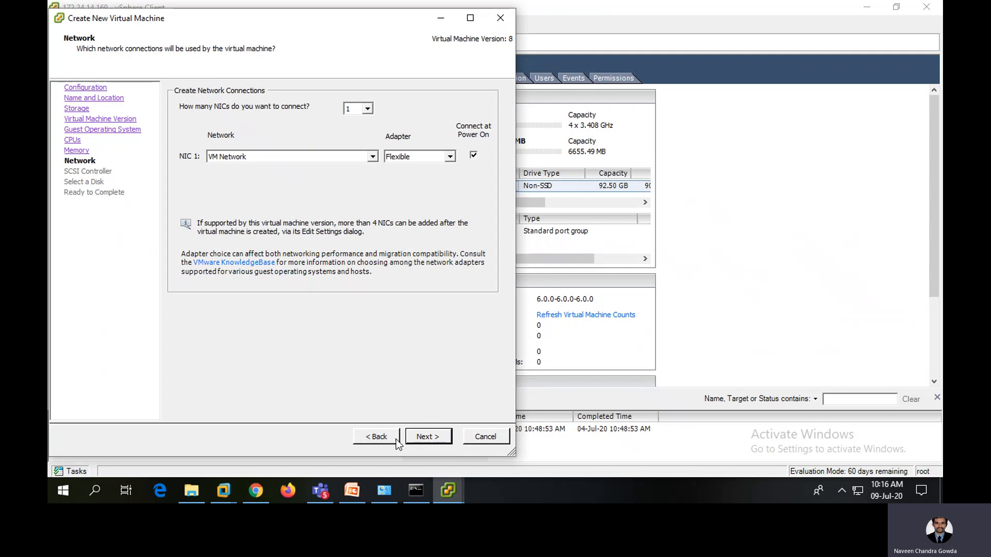
pyautogui.click(396, 438)
pyautogui.click(420, 435)
# - Switch to the Cloud Lab presentation in PowerPoint and view the network interface card pictures on slide 3
pyautogui.click(351, 490)
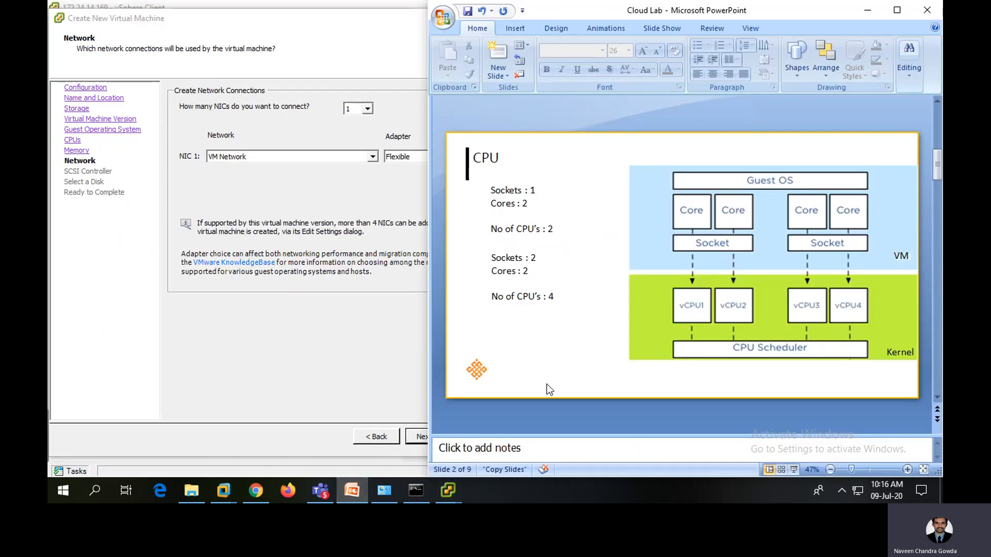
pyautogui.scroll(-2, 555, 386)
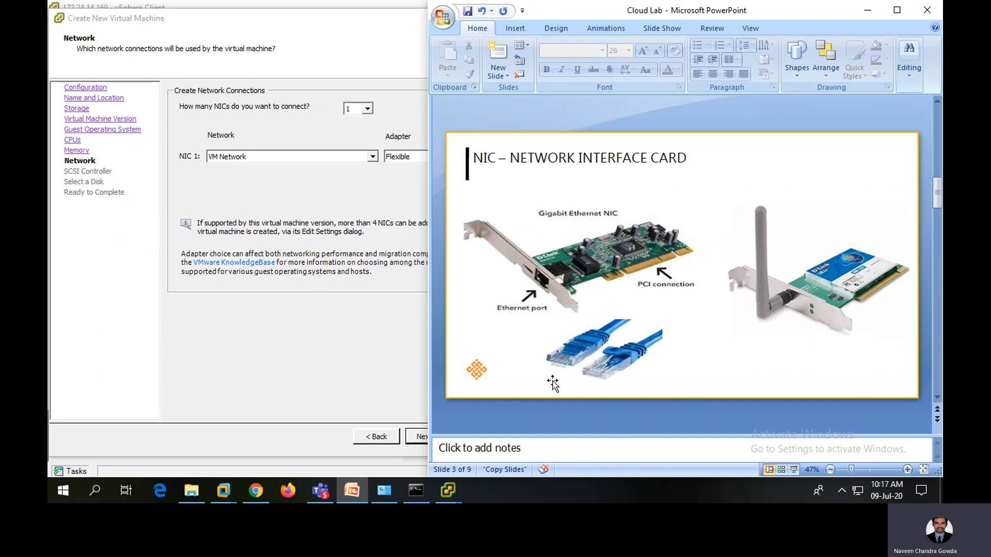
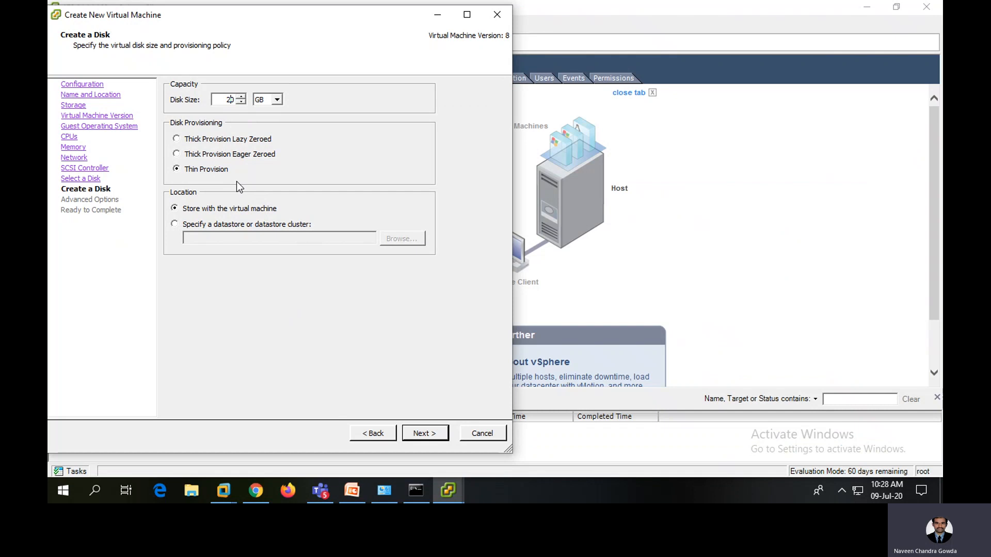
# - Accept the 20 GB thin-provisioned disk and set its mode to independent persistent in the advanced options
pyautogui.click(427, 435)
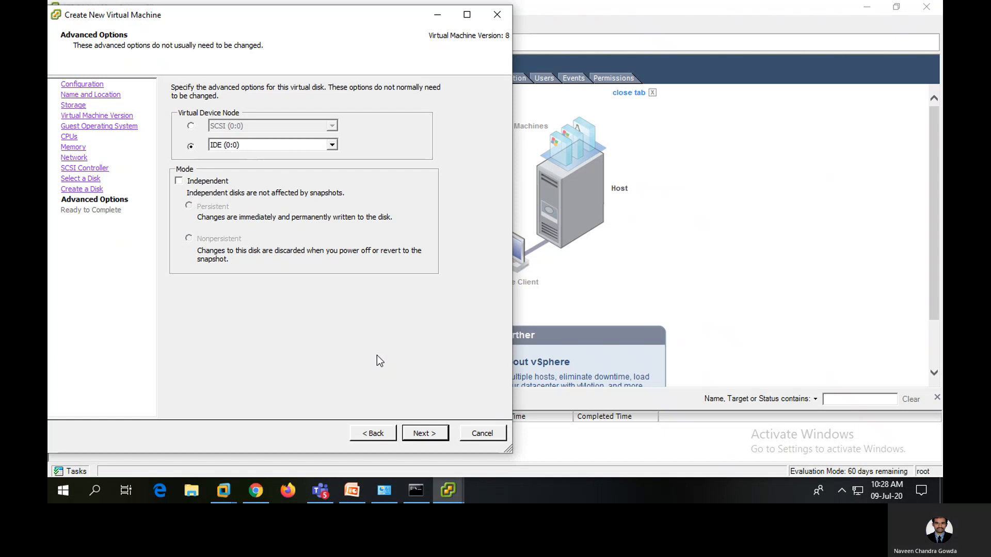
pyautogui.click(205, 184)
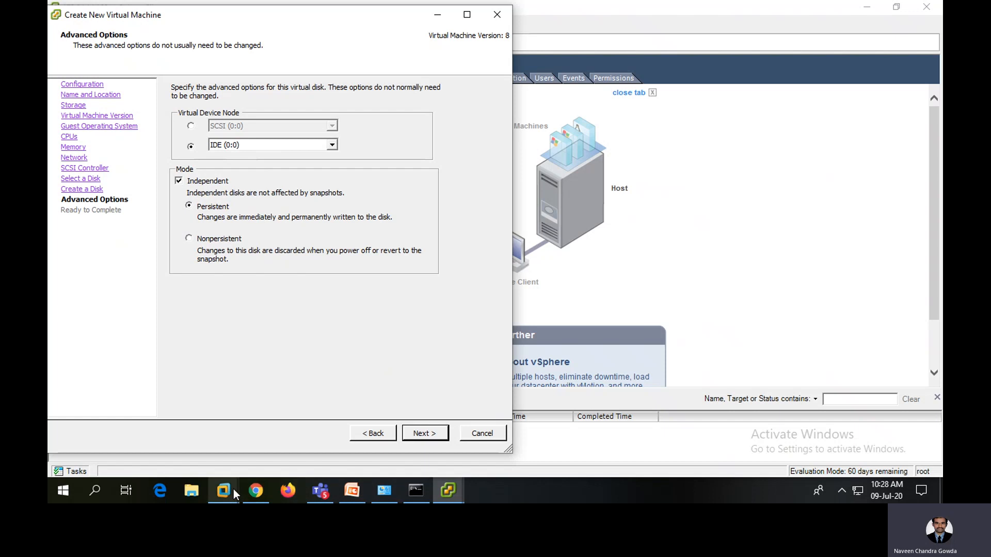
# - Switch to the Cloud Lab presentation in PowerPoint and read the persistent and non-persistent disk definitions on slide 8
pyautogui.click(352, 490)
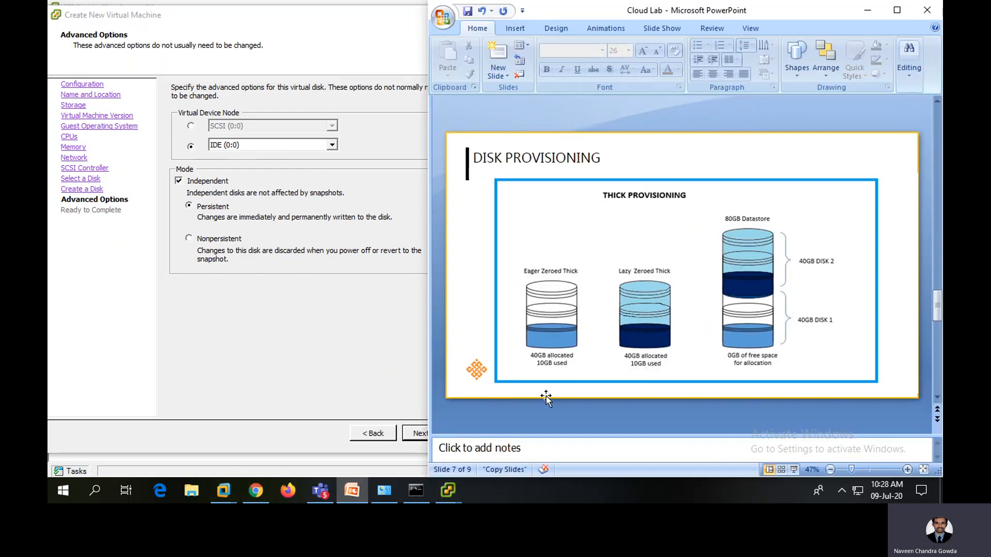
pyautogui.scroll(-1, 546, 410)
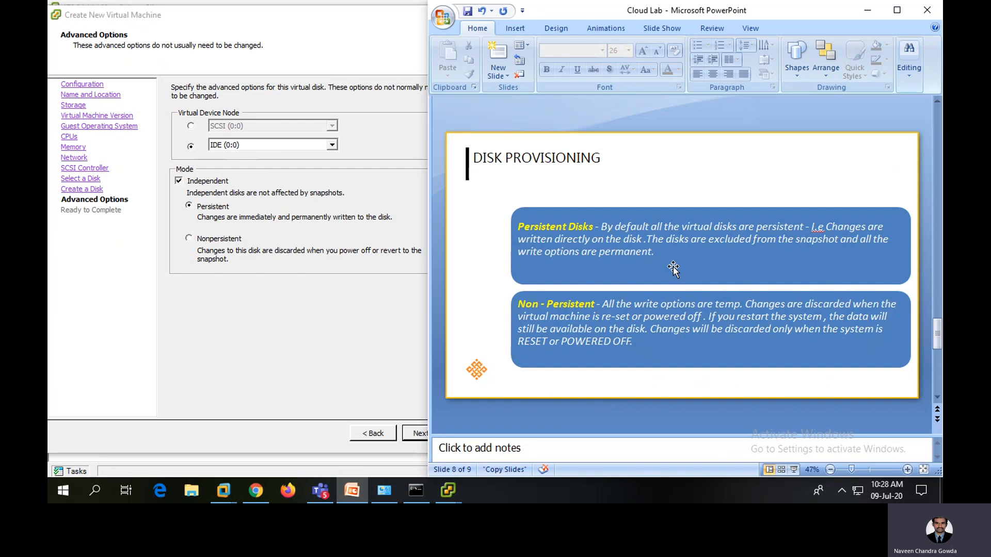
# - Return to the virtual machine wizard in vSphere Client and turn the Independent disk mode off and on again
pyautogui.click(150, 273)
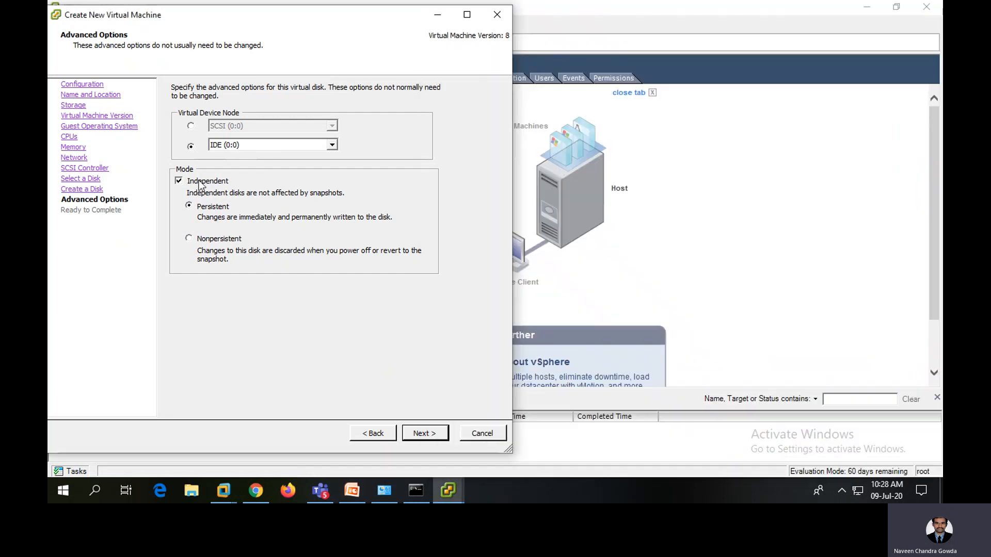
pyautogui.click(198, 182)
pyautogui.click(207, 183)
# - Switch to the Cloud Lab presentation in PowerPoint again and review the slides on disk modes around slide 8
pyautogui.click(360, 496)
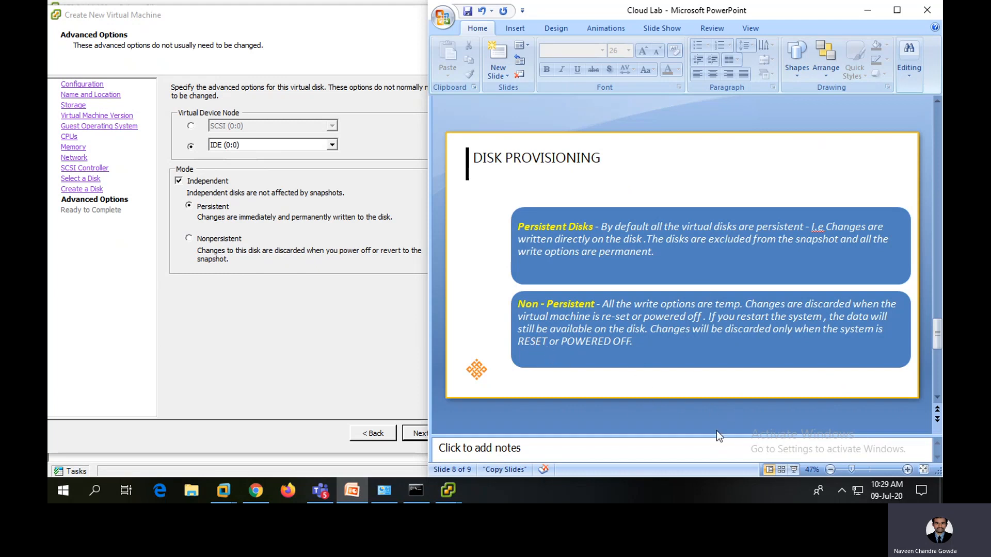
pyautogui.scroll(-1, 716, 436)
pyautogui.scroll(1, 716, 436)
# - Return to the vSphere Client wizard, accept the advanced disk options and continue with editing the virtual machine settings before completion
pyautogui.click(323, 257)
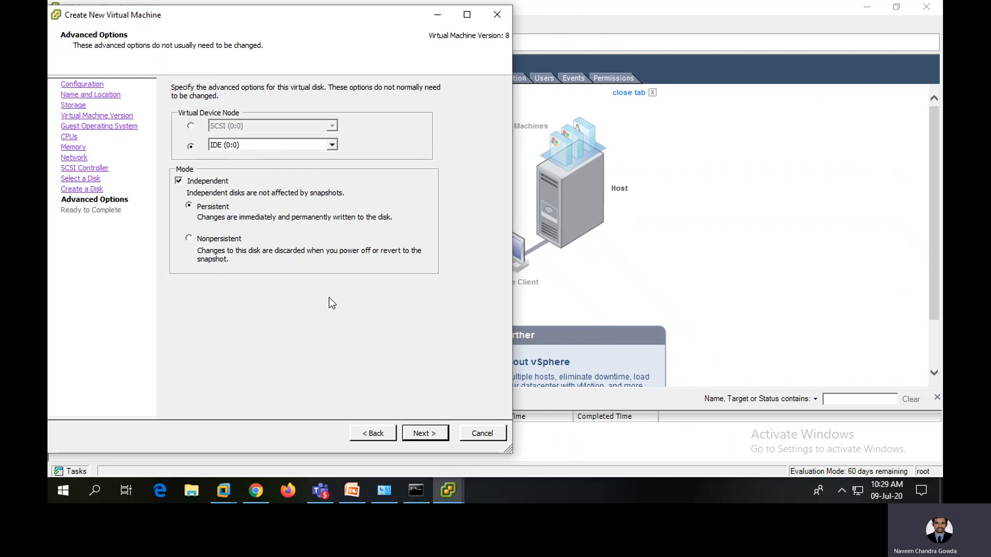
pyautogui.click(438, 434)
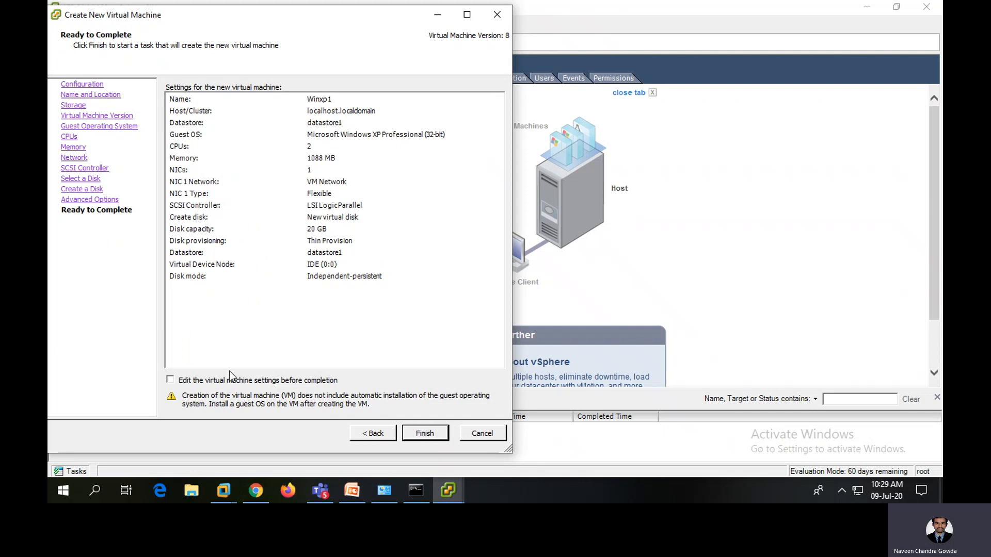
pyautogui.click(171, 382)
pyautogui.click(444, 435)
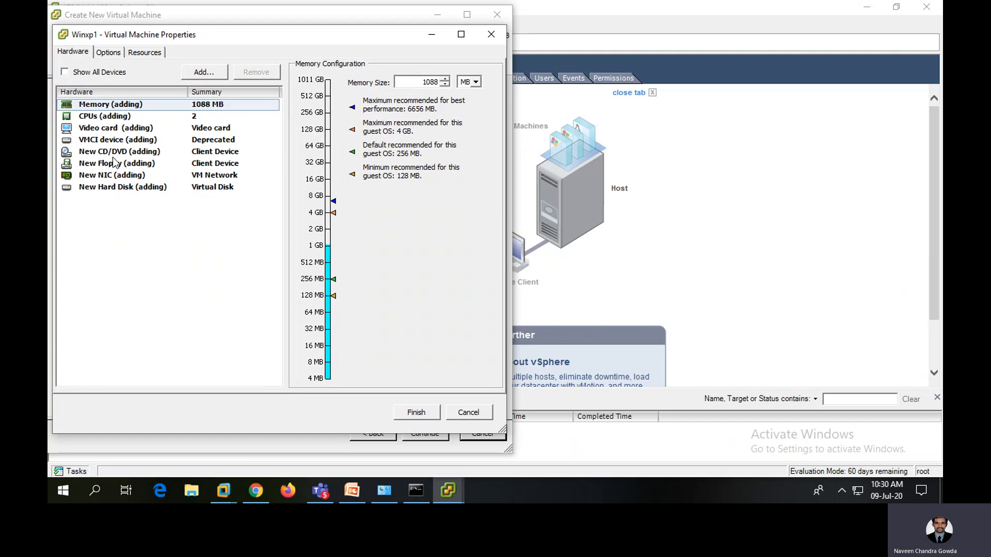
# - Connect the new CD/DVD drive to the datastore ISO file Windows Xp (SP-2).iso from datastore1 and finish creating the virtual machine
pyautogui.click(144, 154)
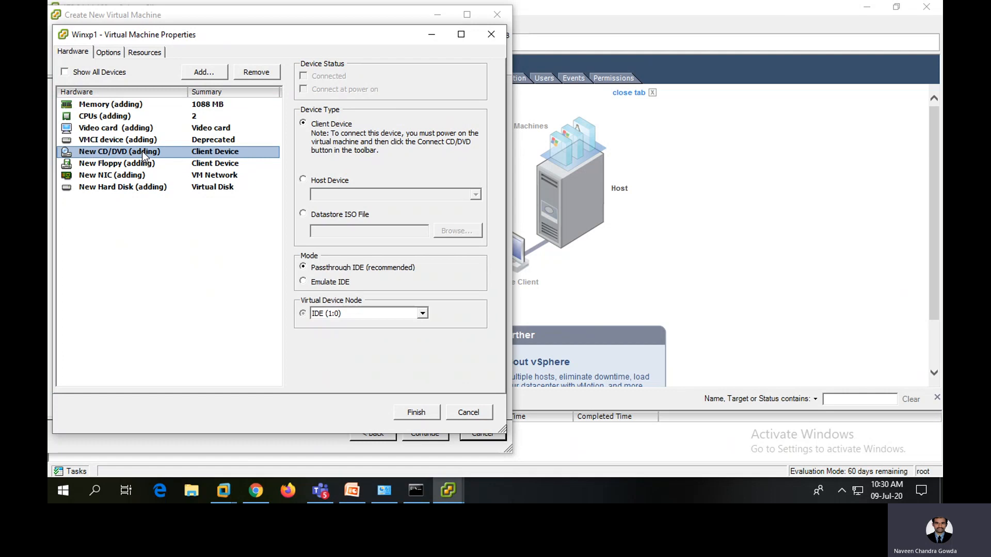
pyautogui.click(346, 217)
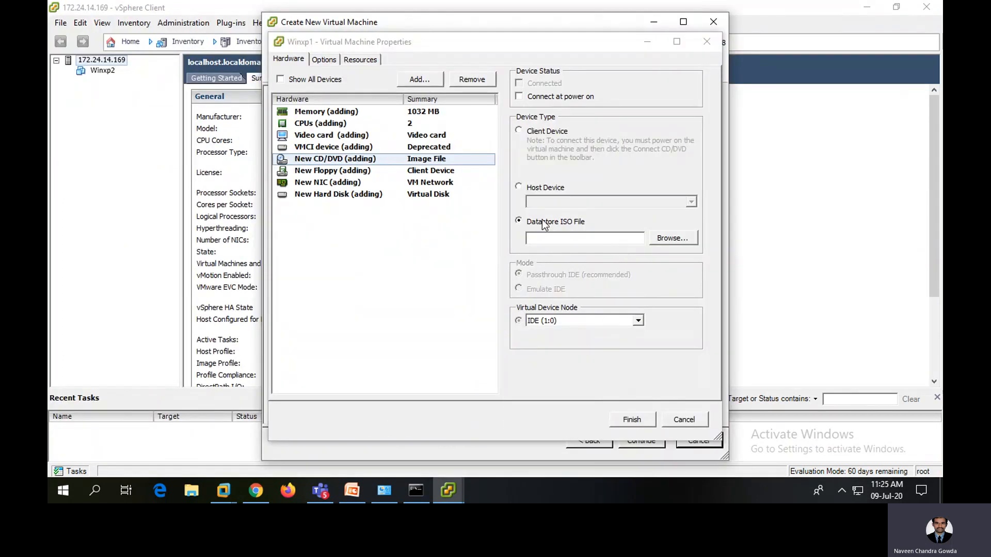
pyautogui.click(667, 239)
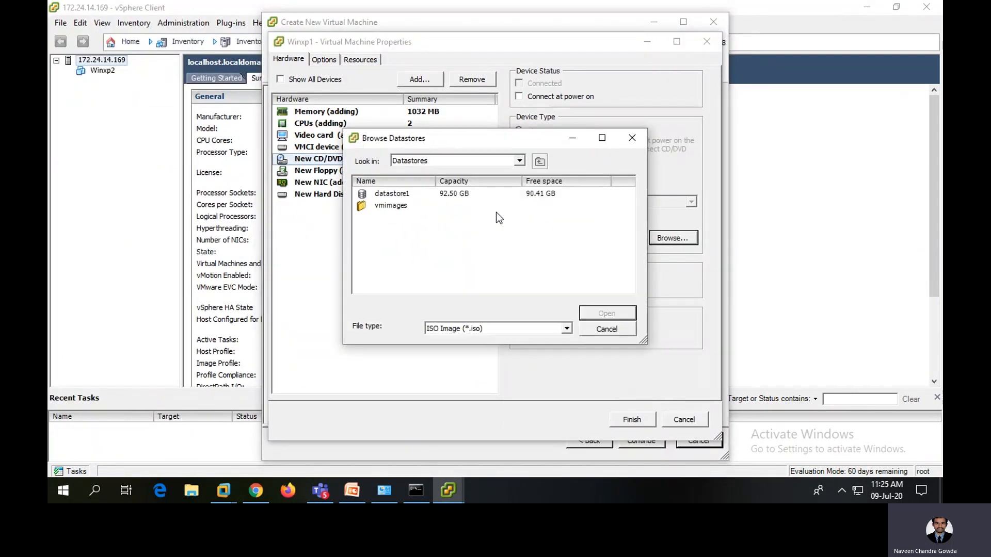
pyautogui.doubleClick(406, 194)
pyautogui.click(408, 217)
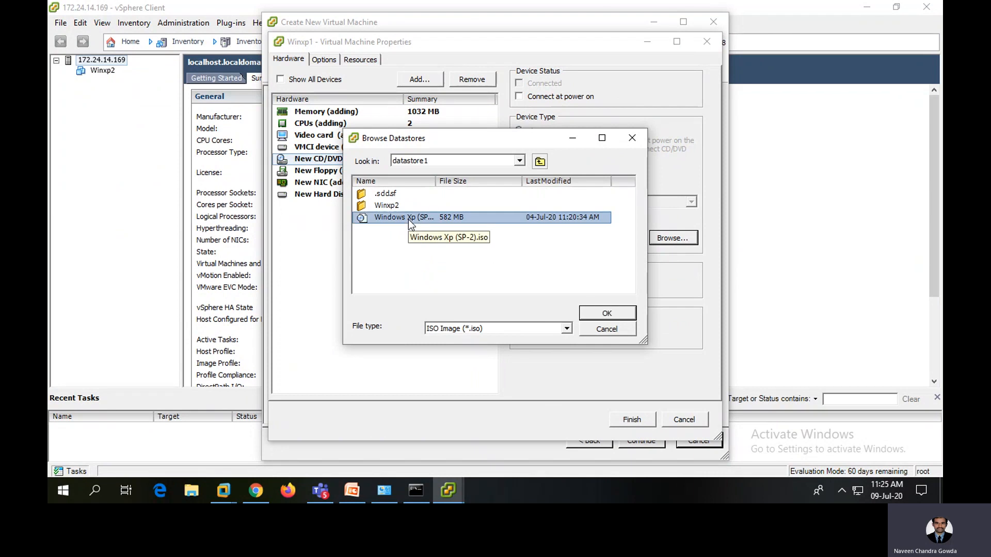
pyautogui.click(608, 313)
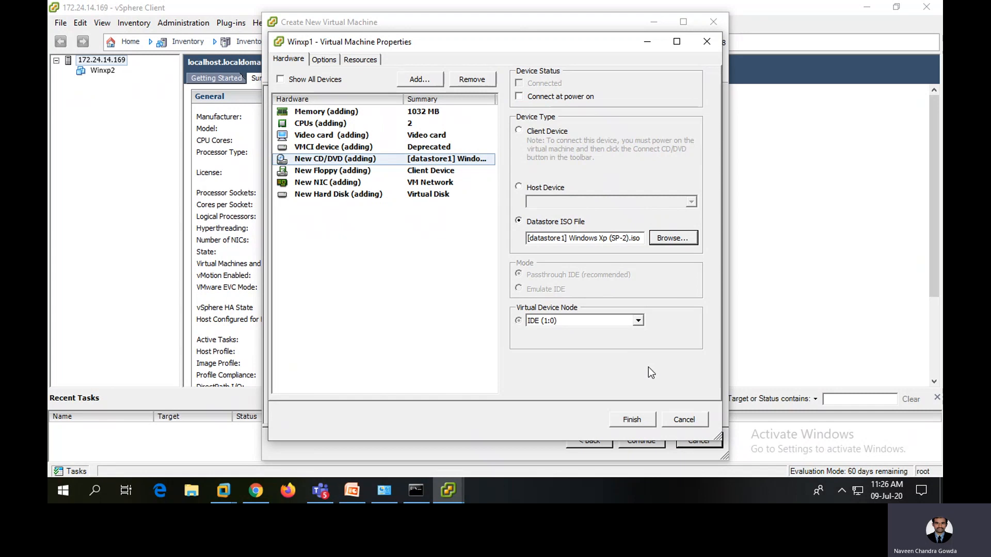
pyautogui.click(646, 420)
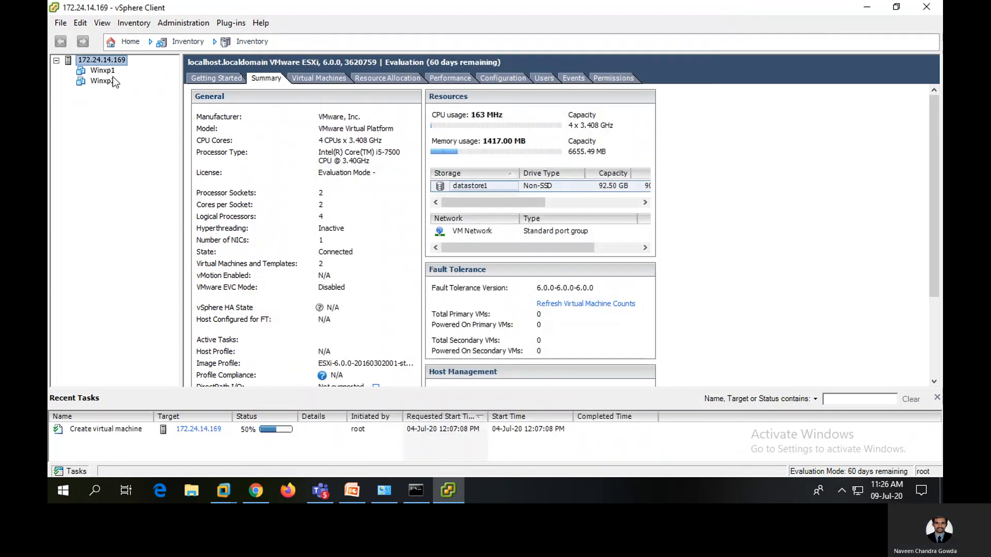
# - Select the Winxp1 virtual machine in the inventory and power it on
pyautogui.click(101, 72)
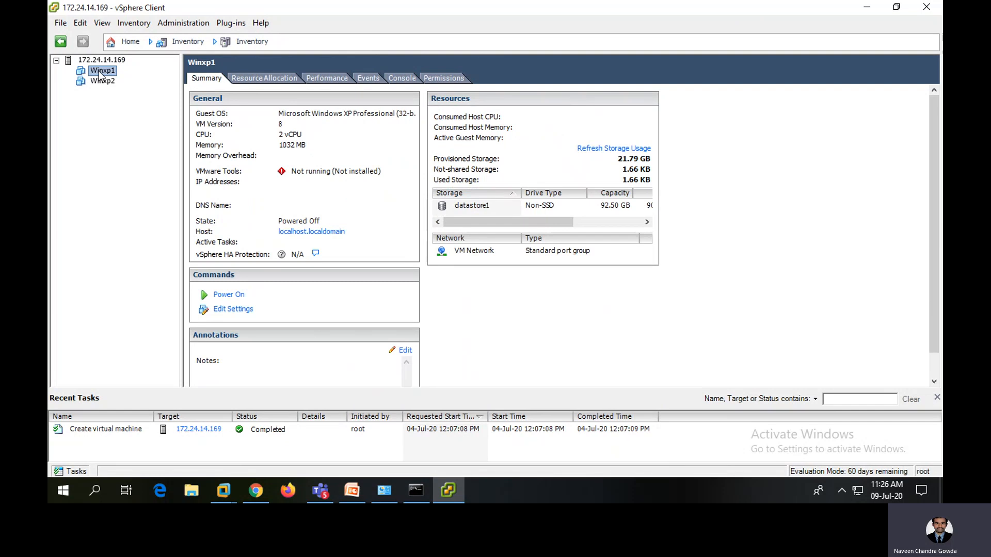
pyautogui.rightClick(99, 75)
pyautogui.moveTo(171, 81)
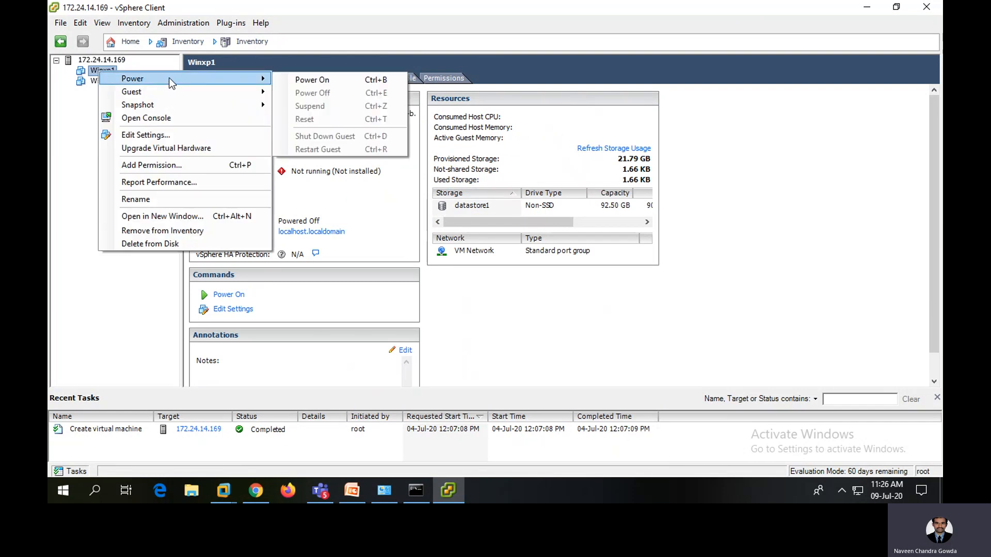
pyautogui.click(310, 82)
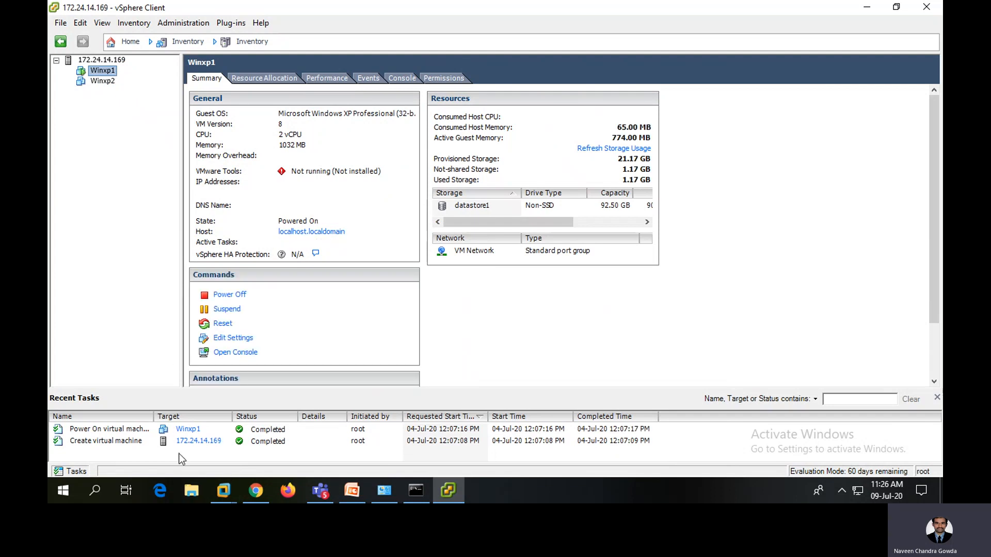
# - Open the Winxp1 console, move its window aside to watch the boot sequence, and close the console
pyautogui.rightClick(96, 75)
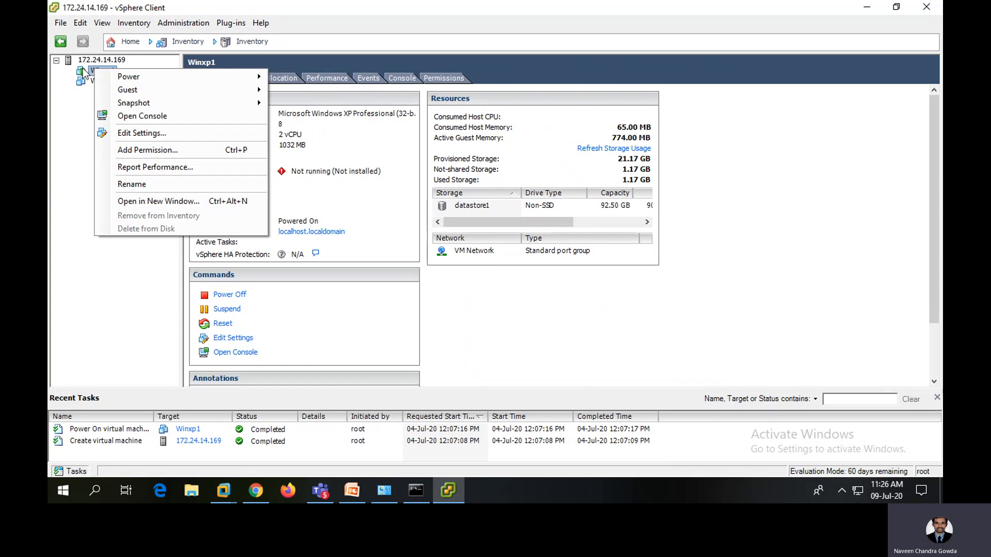
pyautogui.click(160, 115)
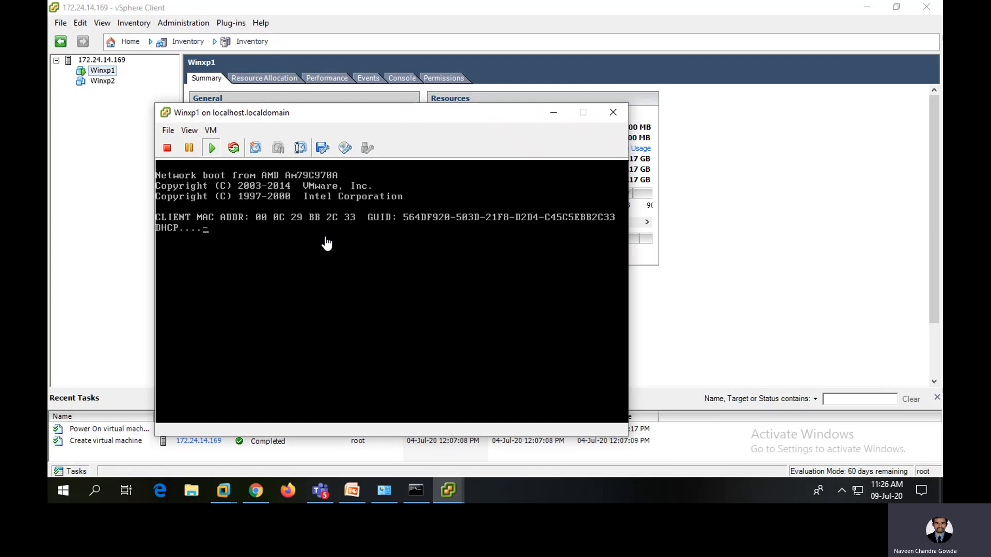
pyautogui.moveTo(411, 76); pyautogui.dragTo(428, 67)
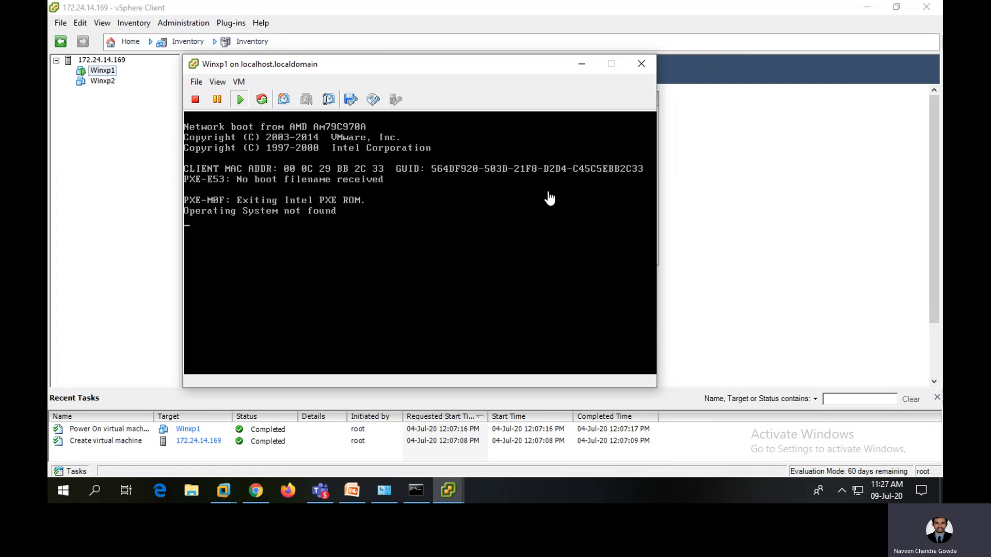
pyautogui.click(641, 64)
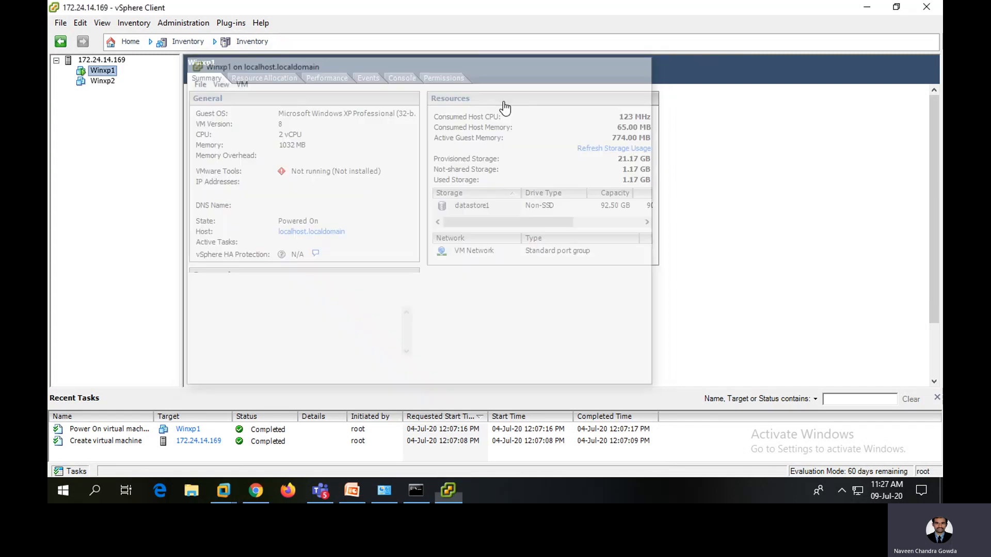
# - Power off the Winxp1 virtual machine and confirm the power-off
pyautogui.rightClick(88, 71)
pyautogui.moveTo(178, 77)
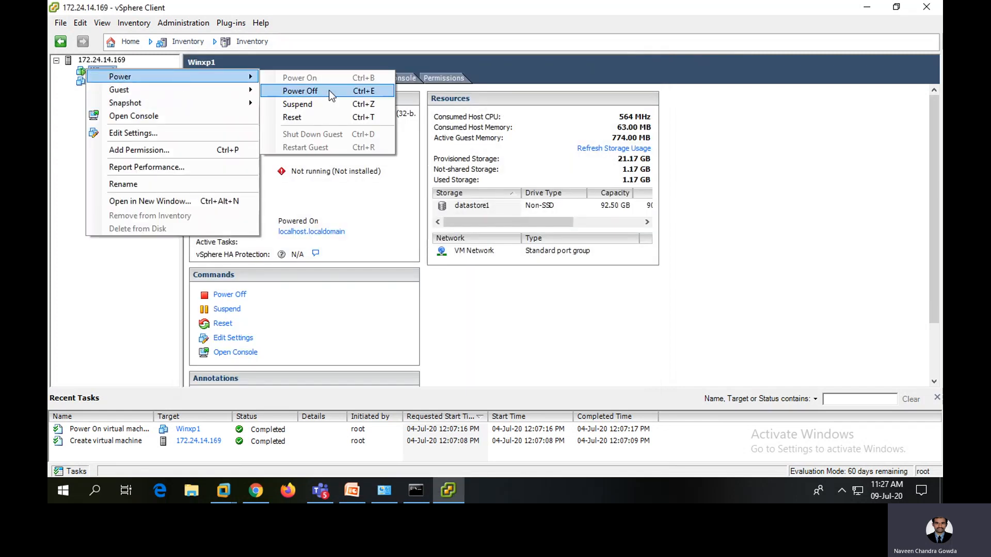
pyautogui.click(329, 91)
pyautogui.click(539, 290)
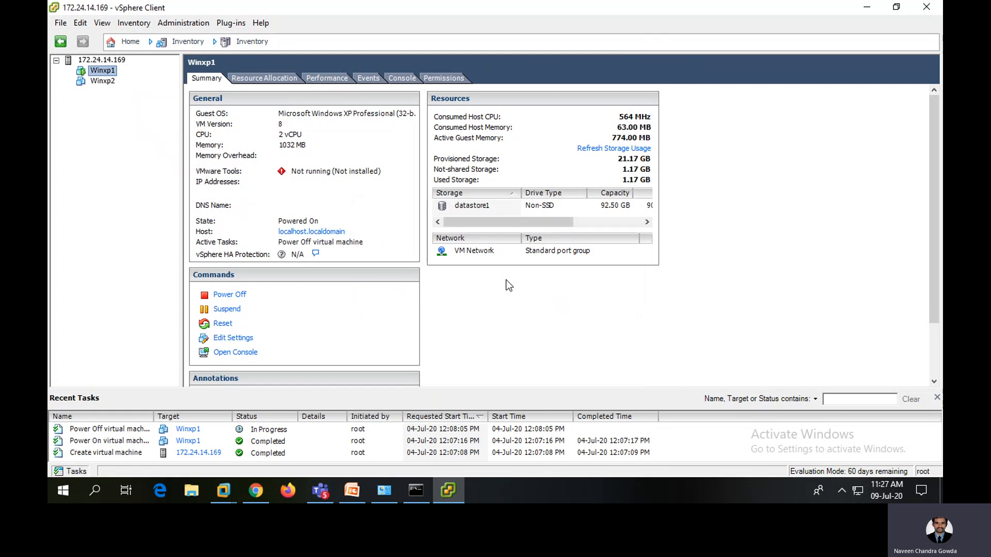
# - Edit the Winxp1 settings so that CD/DVD drive 1 connects at power on
pyautogui.rightClick(112, 72)
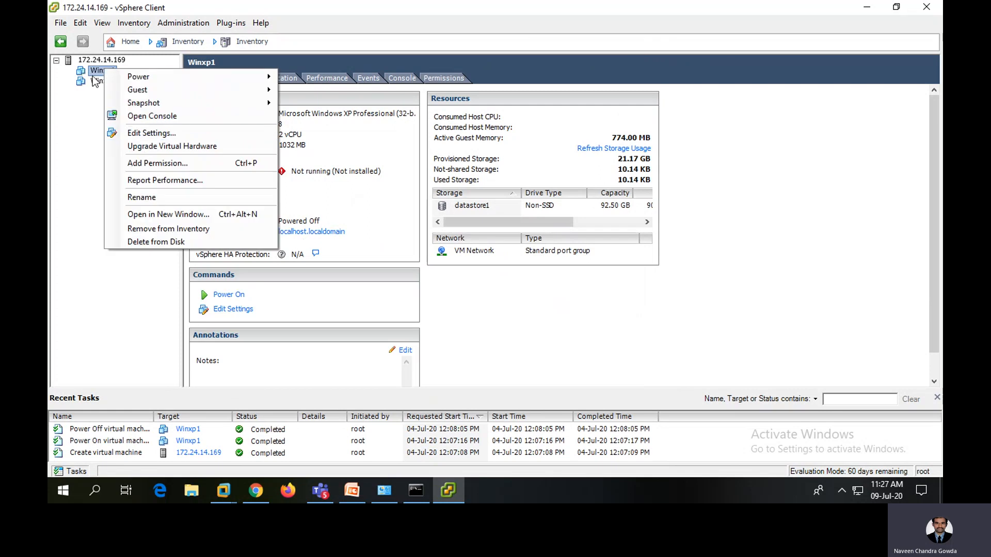
pyautogui.click(136, 130)
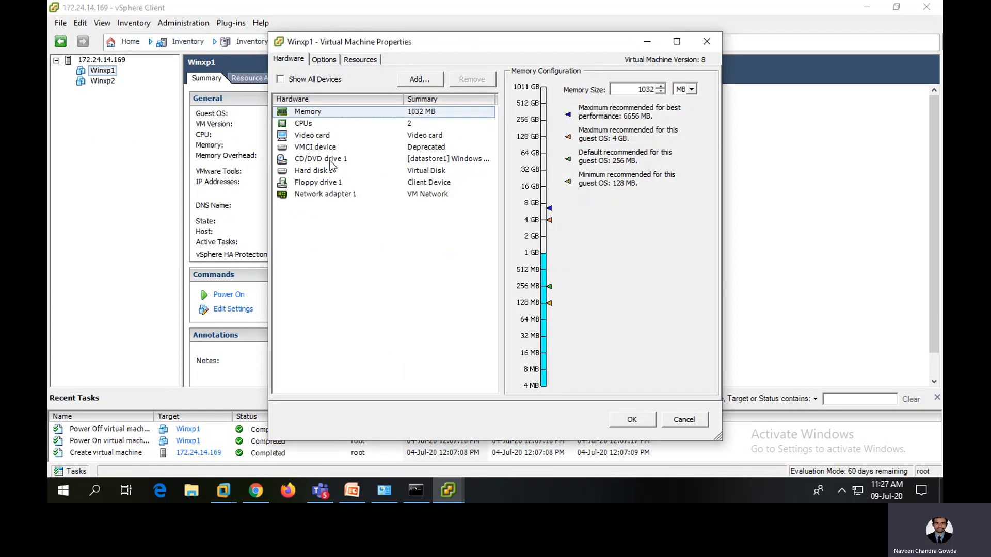
pyautogui.click(331, 160)
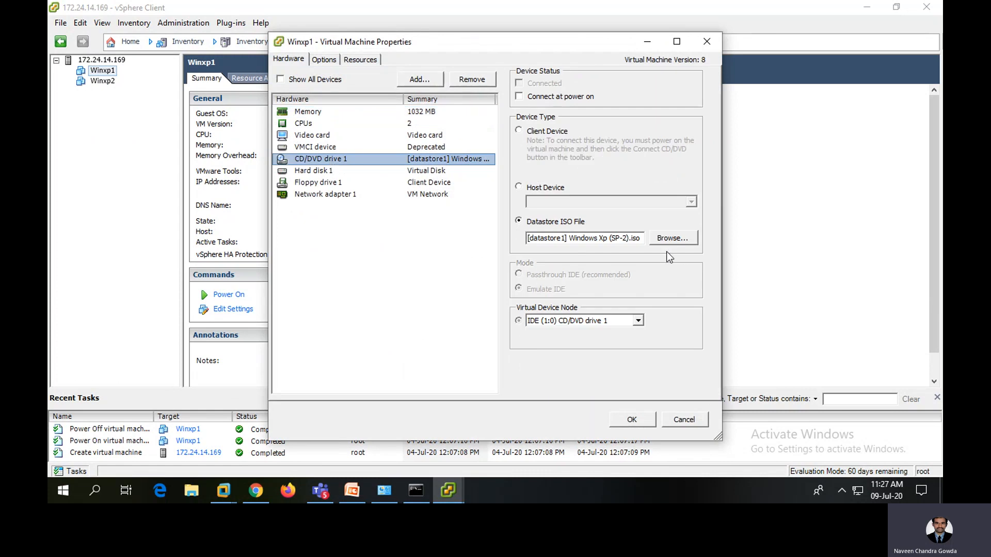
pyautogui.click(535, 98)
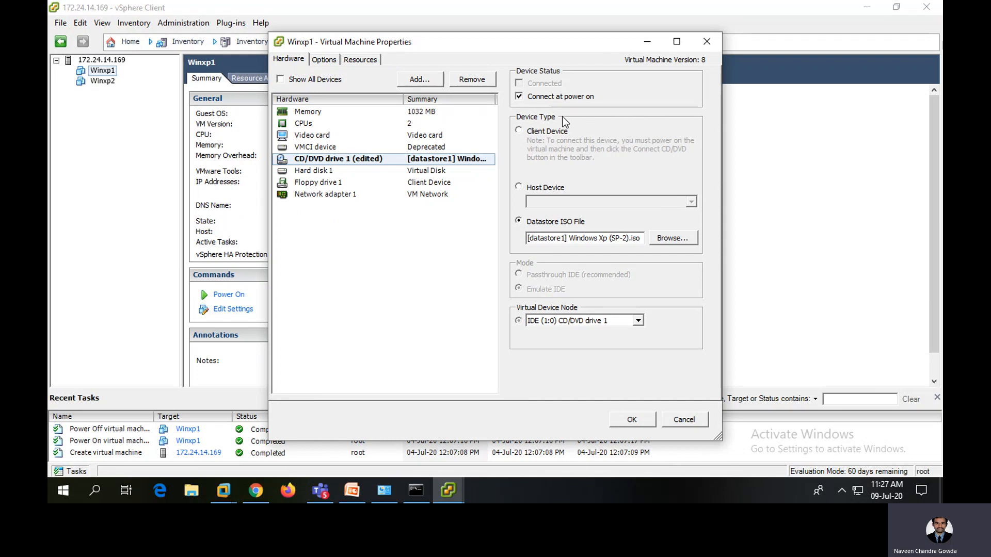
pyautogui.click(631, 419)
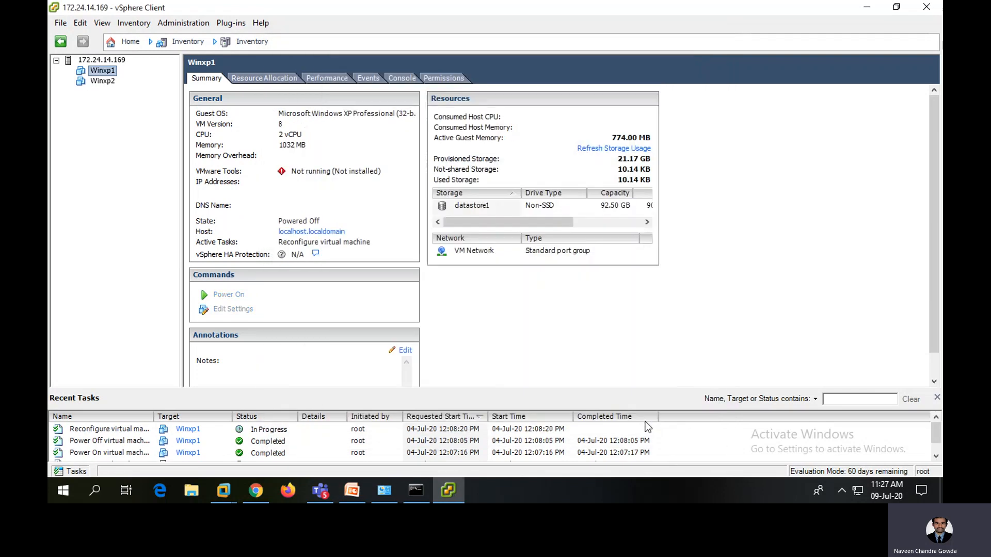
# - Power on Winxp1 with the updated CD/DVD setting and open its console
pyautogui.rightClick(101, 74)
pyautogui.moveTo(145, 78)
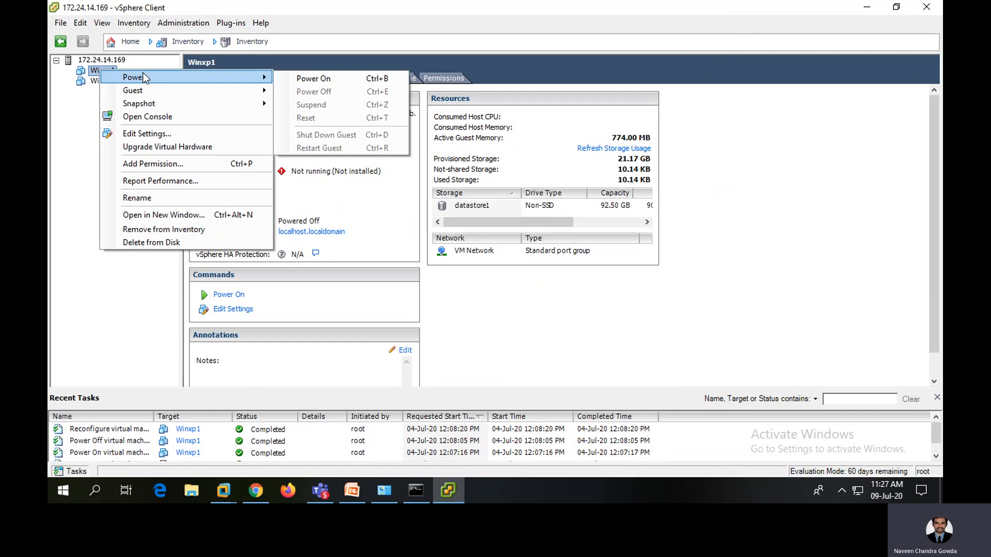
pyautogui.click(336, 82)
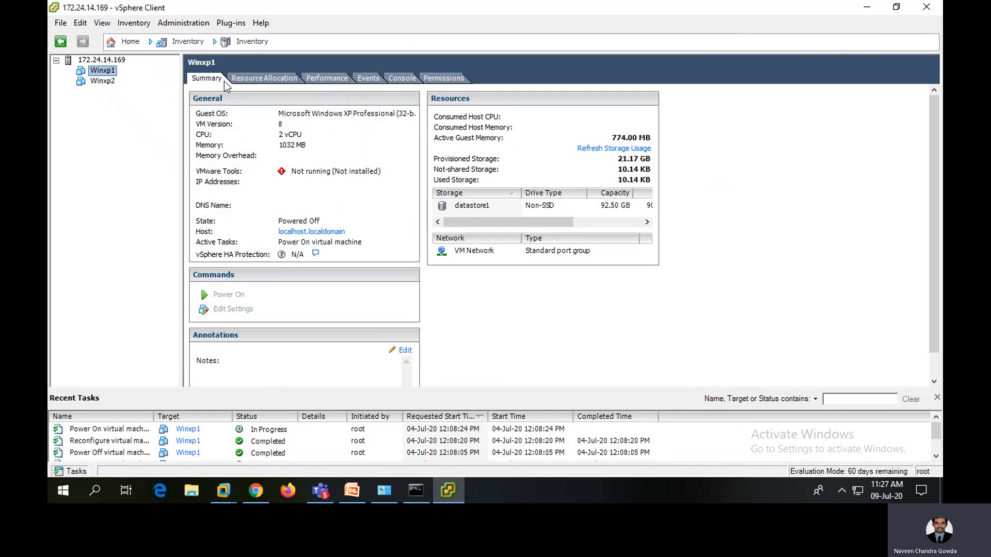
pyautogui.rightClick(103, 74)
pyautogui.click(141, 118)
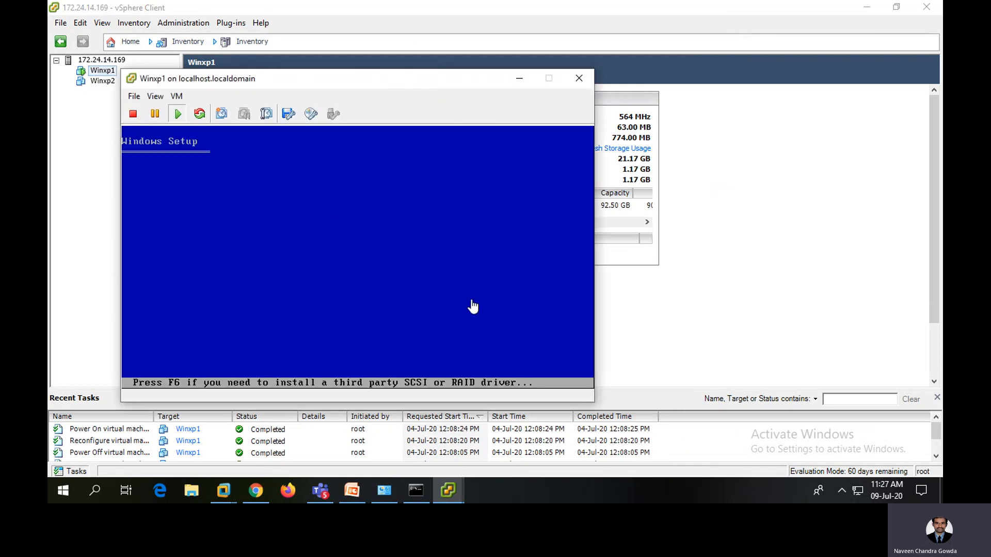
# - Direct input to the Winxp1 console while Windows Setup loads, release the cursor, and capture it again at the welcome screen
pyautogui.click(438, 342)
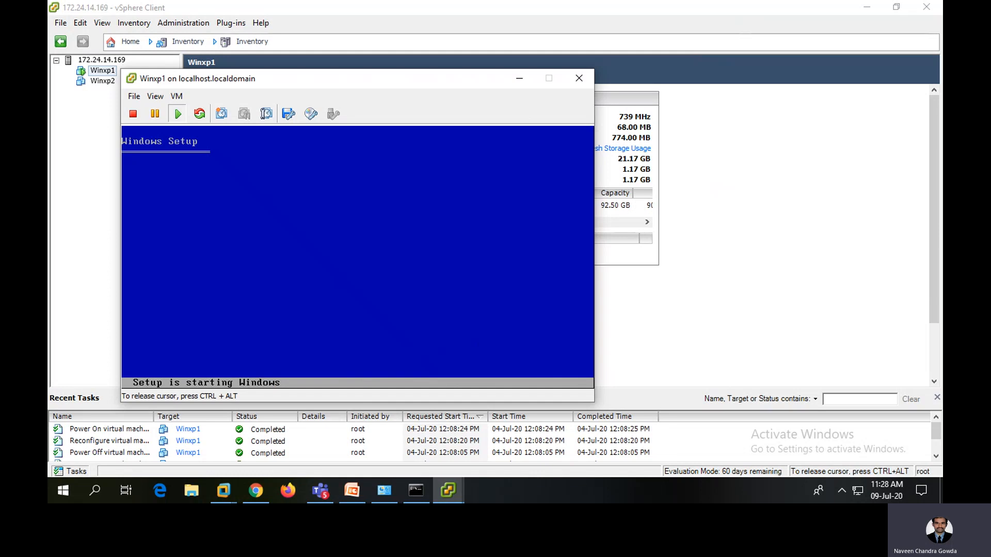
pyautogui.hotkey('ctrl', 'alt')
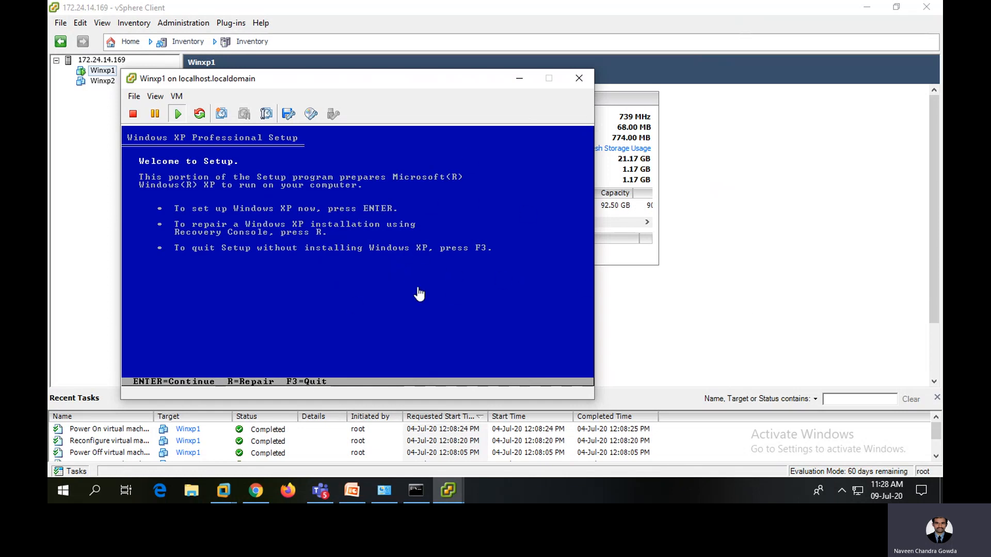
pyautogui.click(503, 215)
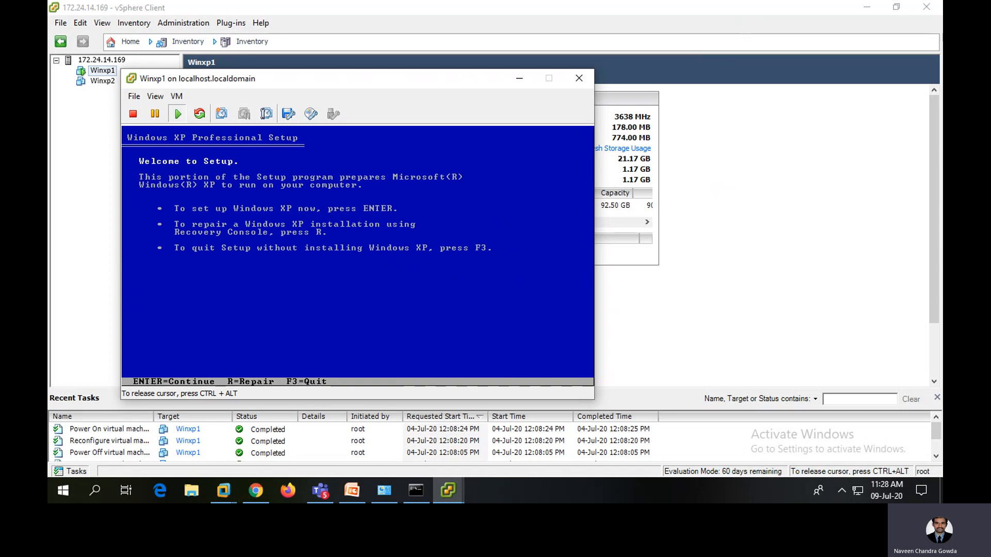
pyautogui.hotkey('ctrl', 'alt')
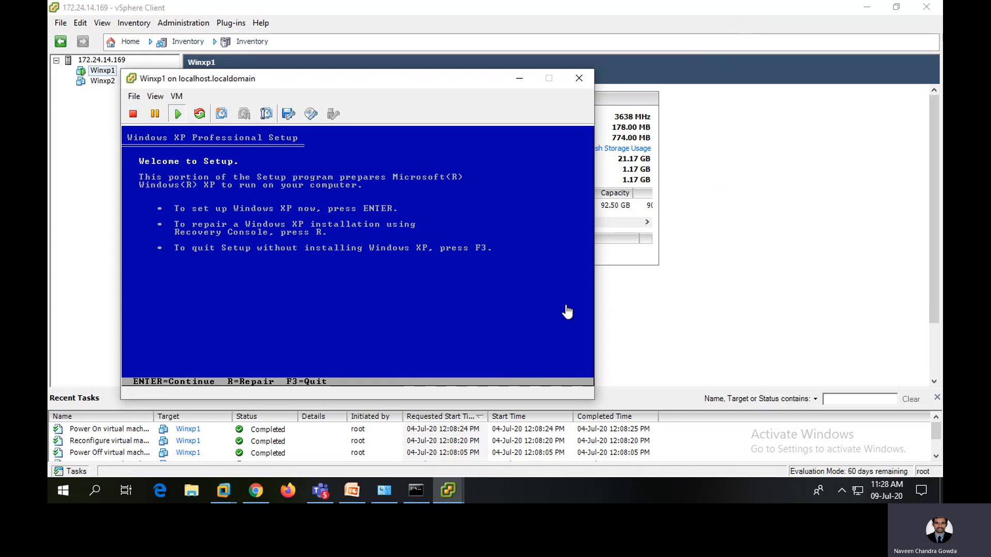
pyautogui.click(479, 186)
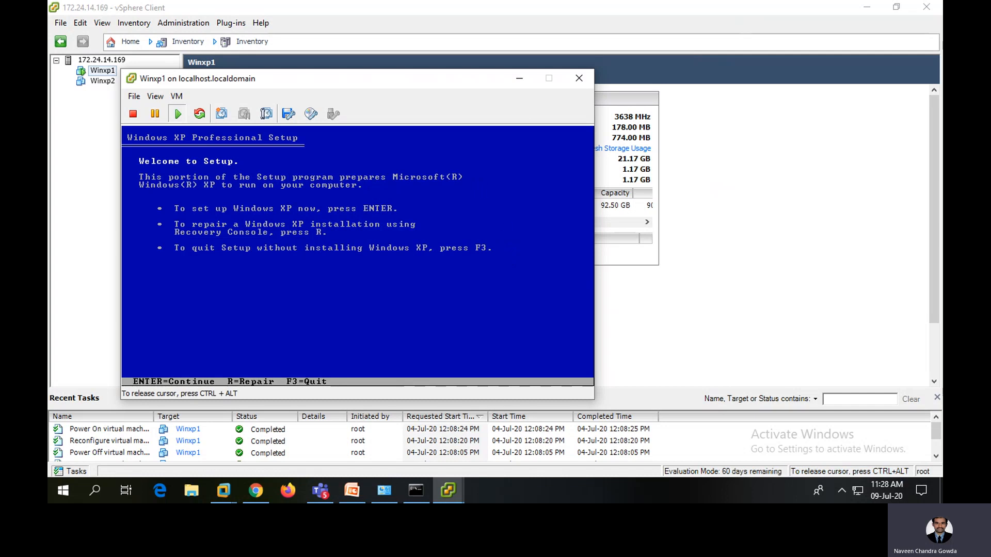
pyautogui.hotkey('ctrl', 'alt')
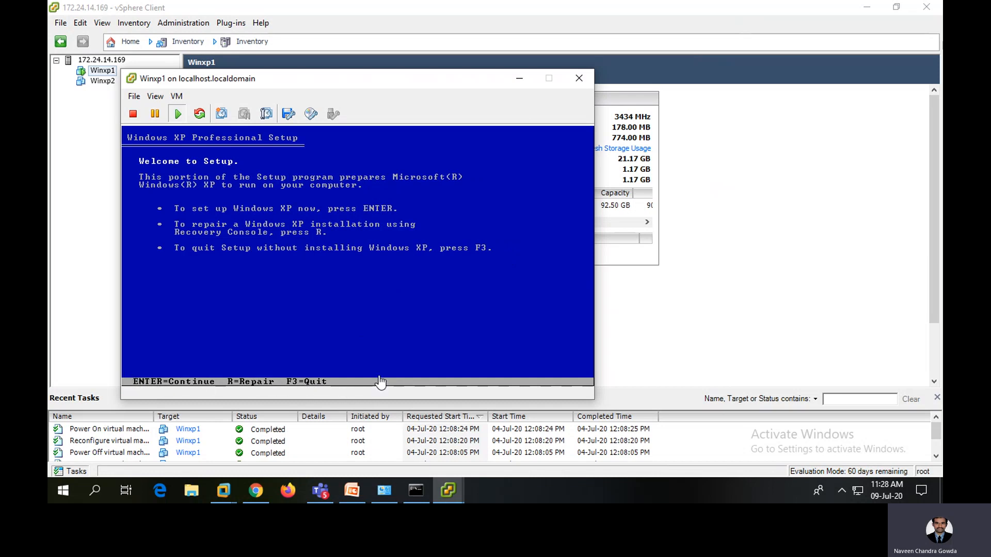
# - Start the Windows XP installation in the Winxp1 console and accept the licensing agreement
pyautogui.click(533, 259)
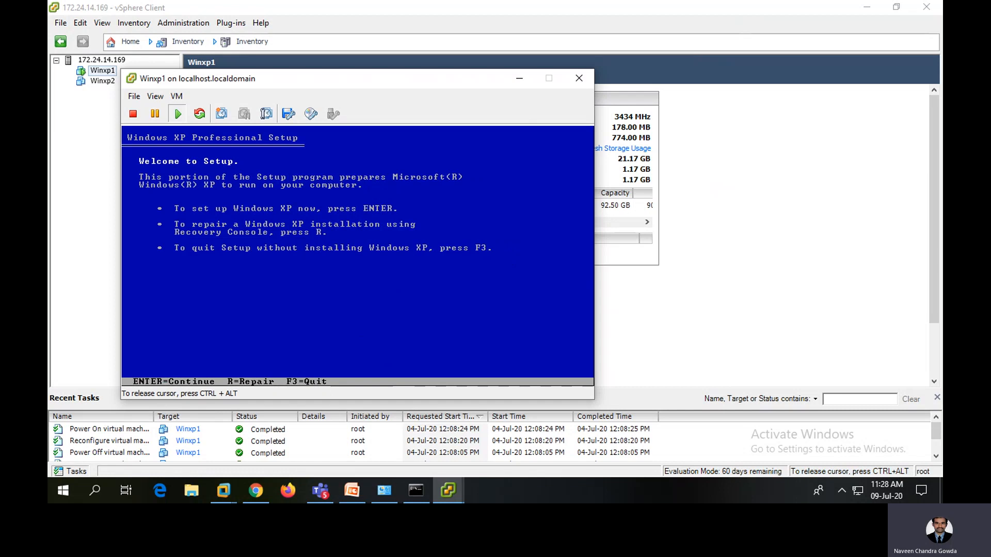
pyautogui.press('Return')
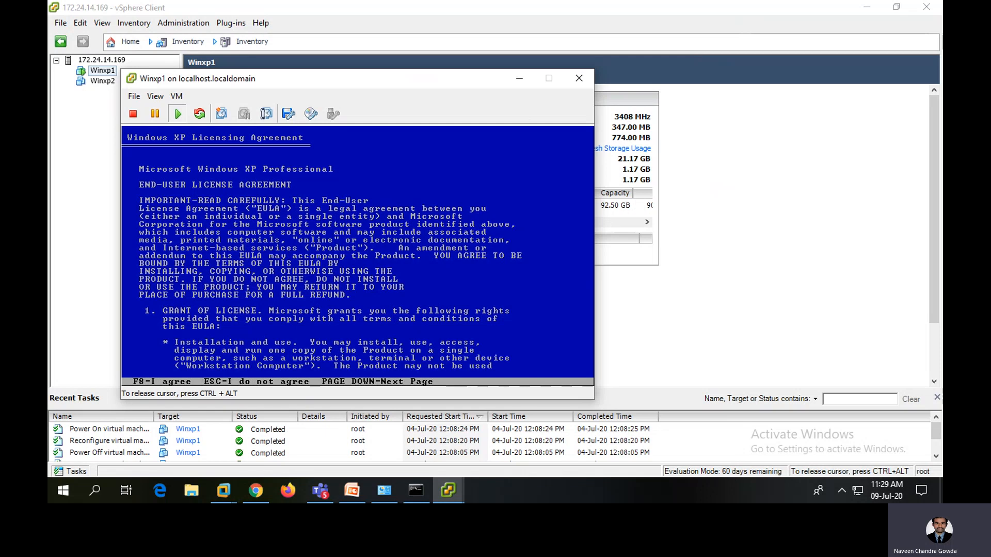
pyautogui.press('F8')
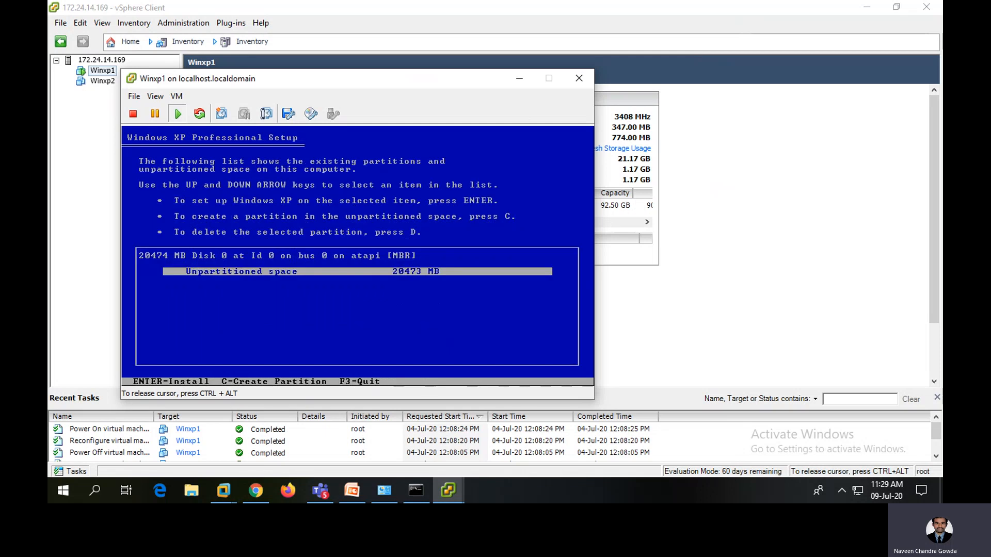
# - Install Windows XP on the unpartitioned space of Disk 0 and format the new partition with the NTFS file system (Quick)
pyautogui.press('Return')
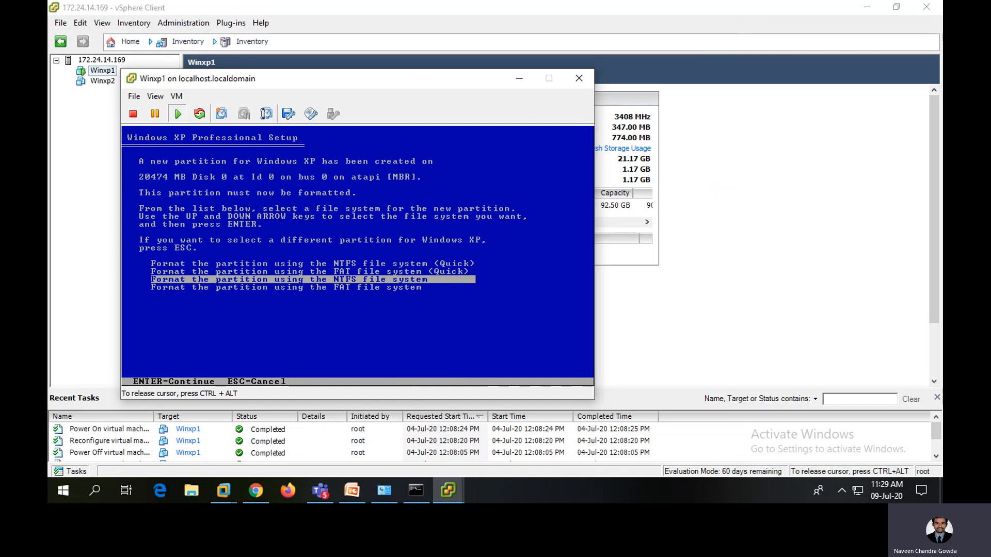
pyautogui.press('Up')
pyautogui.press('Up')
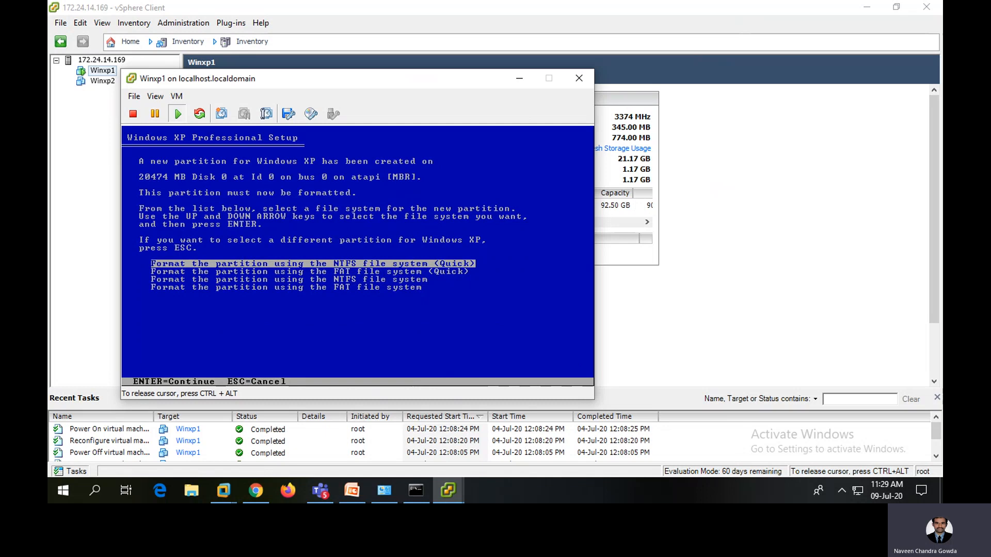
pyautogui.press('Return')
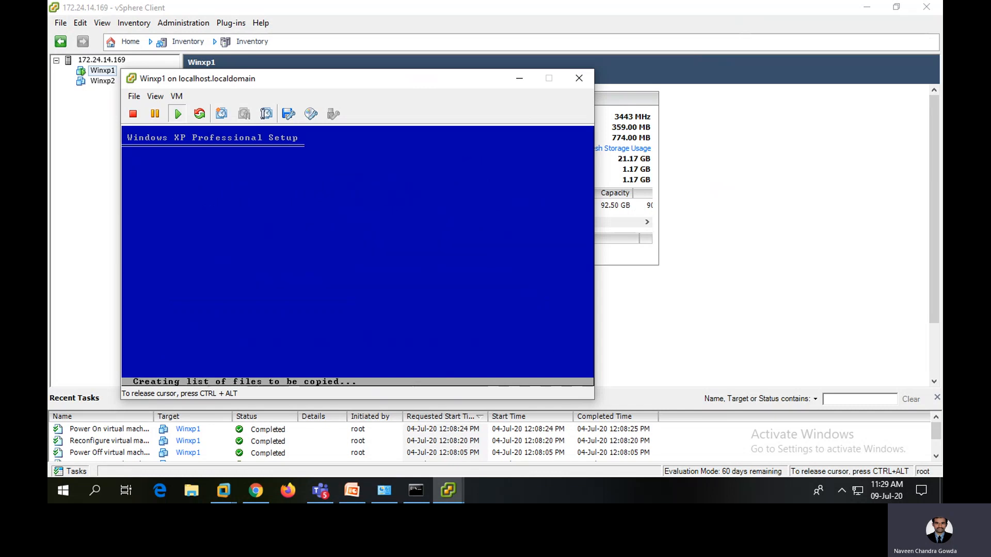
# - Release the console cursor, look at the Teams meeting and the vSphere Client window, and return to the Winxp1 console to check the file-copy progress
pyautogui.hotkey('ctrl', 'alt')
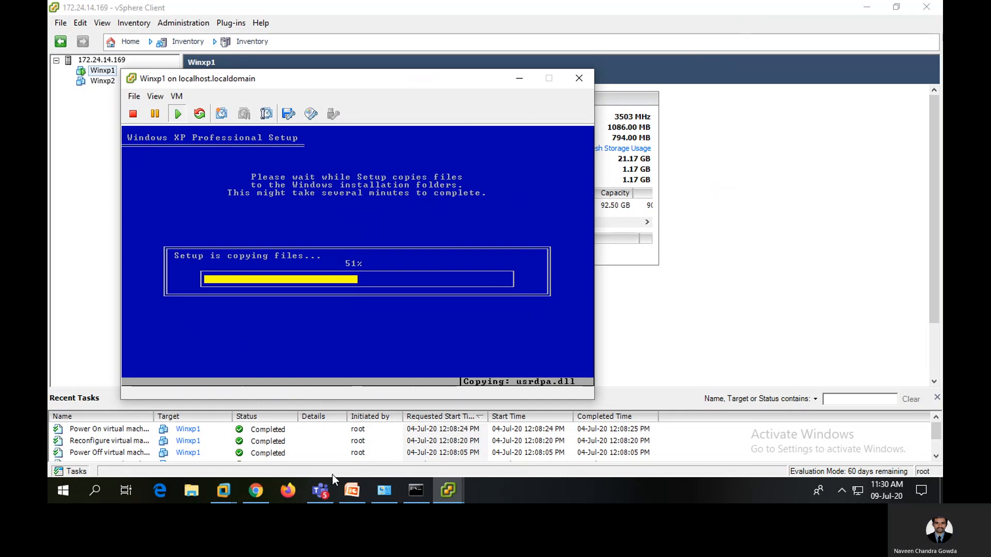
pyautogui.click(328, 494)
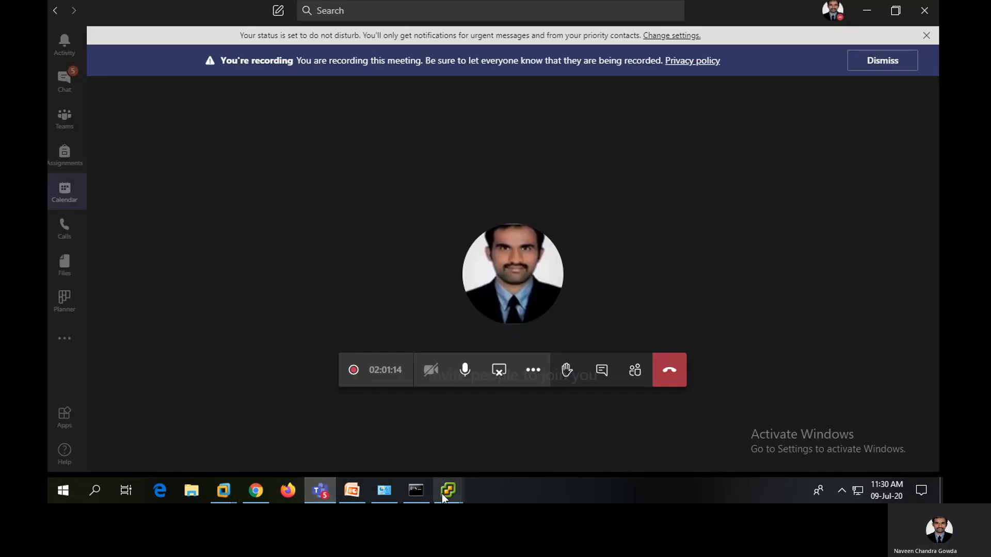
pyautogui.moveTo(442, 494)
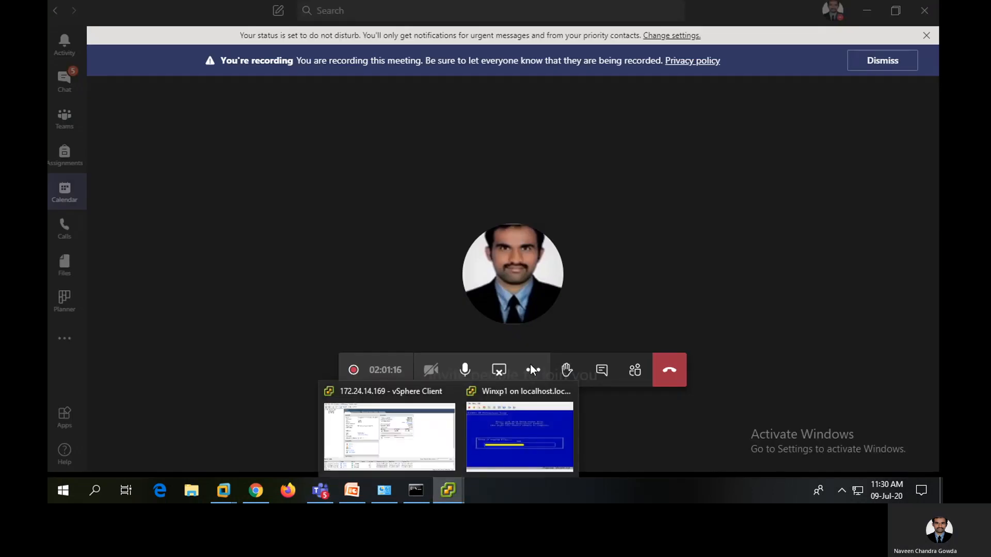
pyautogui.click(522, 443)
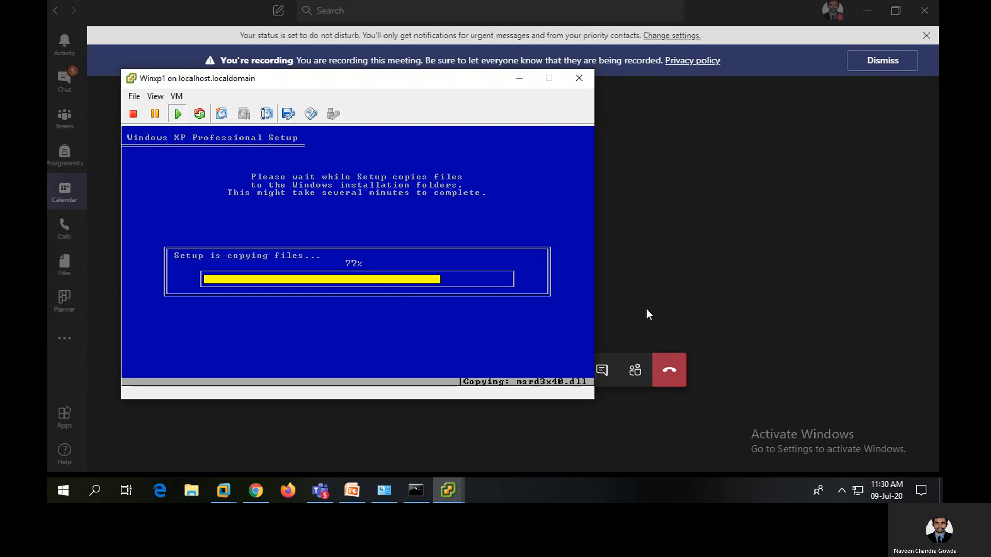
pyautogui.click(447, 495)
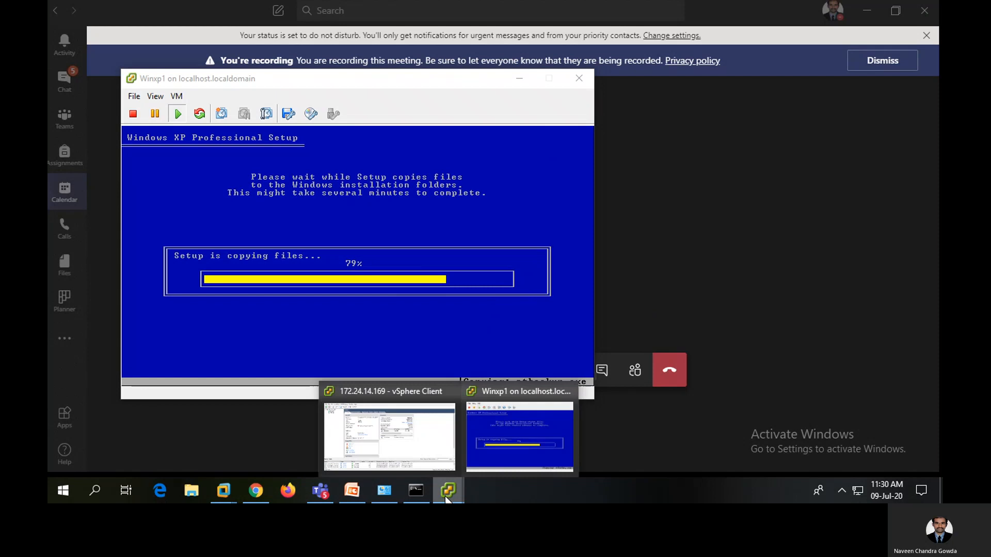
pyautogui.click(389, 413)
pyautogui.click(448, 490)
pyautogui.click(526, 444)
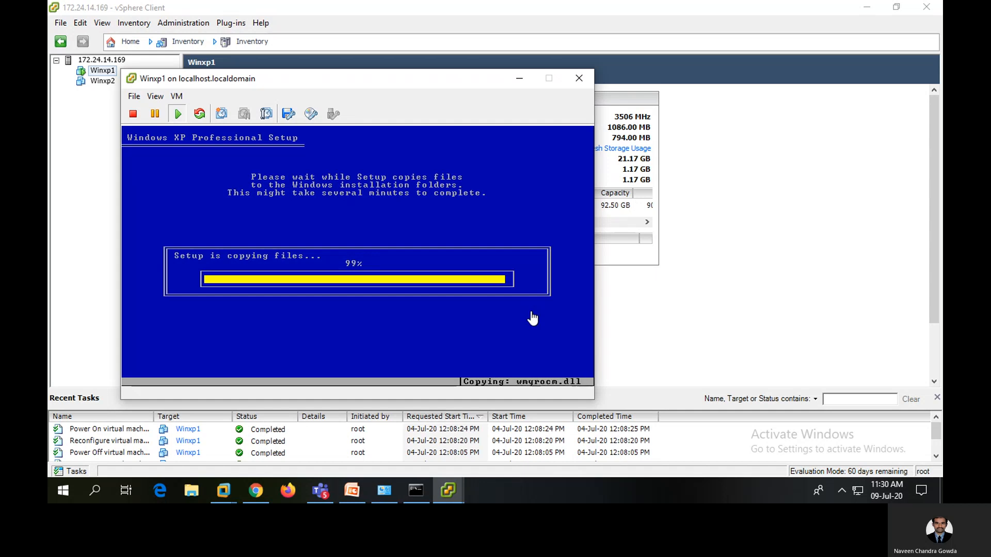
# - Restart the Winxp1 computer to continue Windows XP Setup and keep the default regional and language options
pyautogui.click(482, 314)
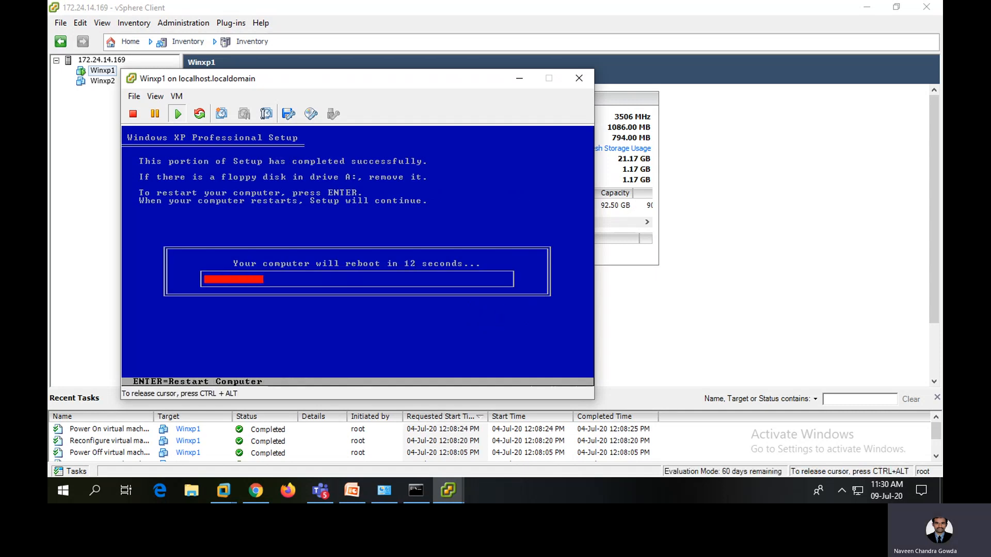
pyautogui.press('Return')
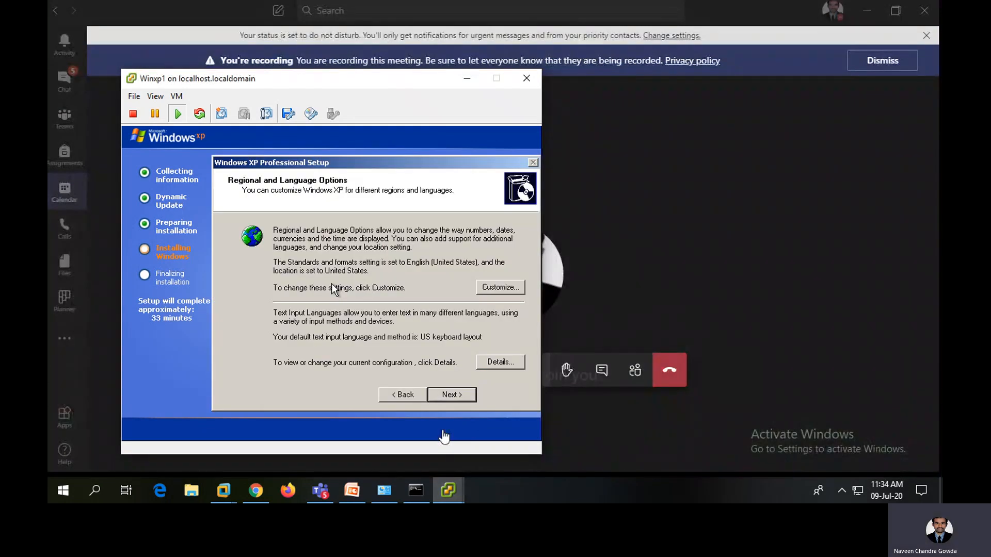
pyautogui.click(444, 437)
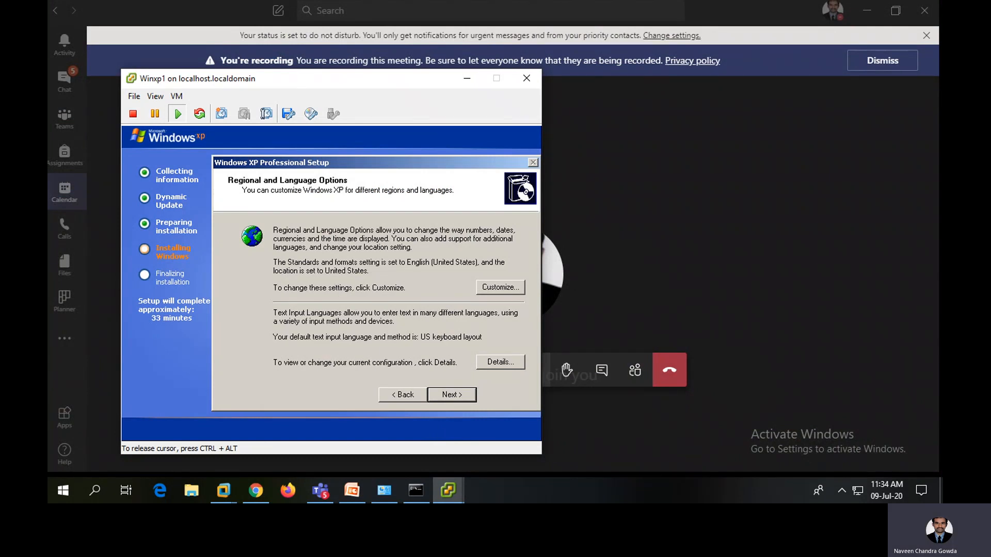
pyautogui.click(459, 395)
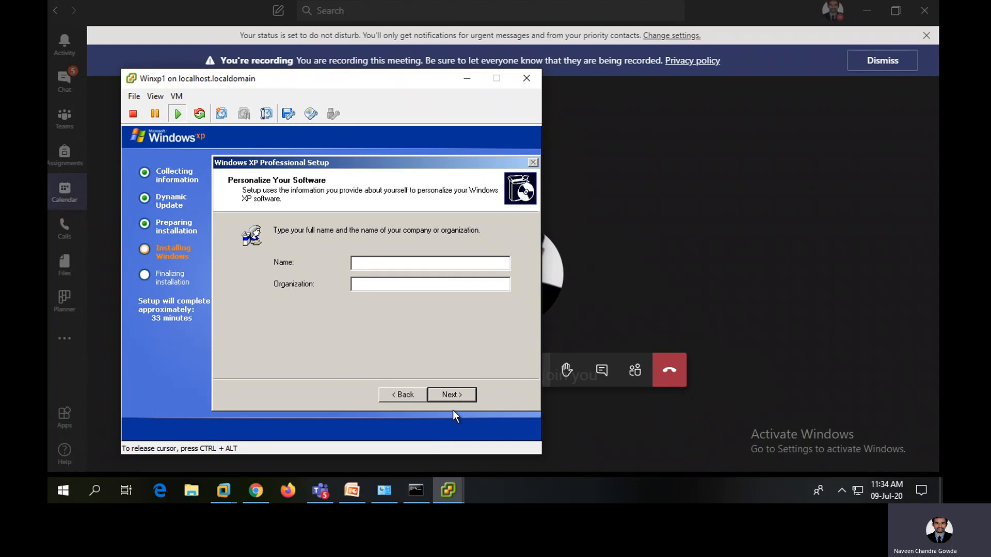
# - Personalize Windows XP by entering the owner's name and the organization reva, and continue to the product key page
pyautogui.click(457, 397)
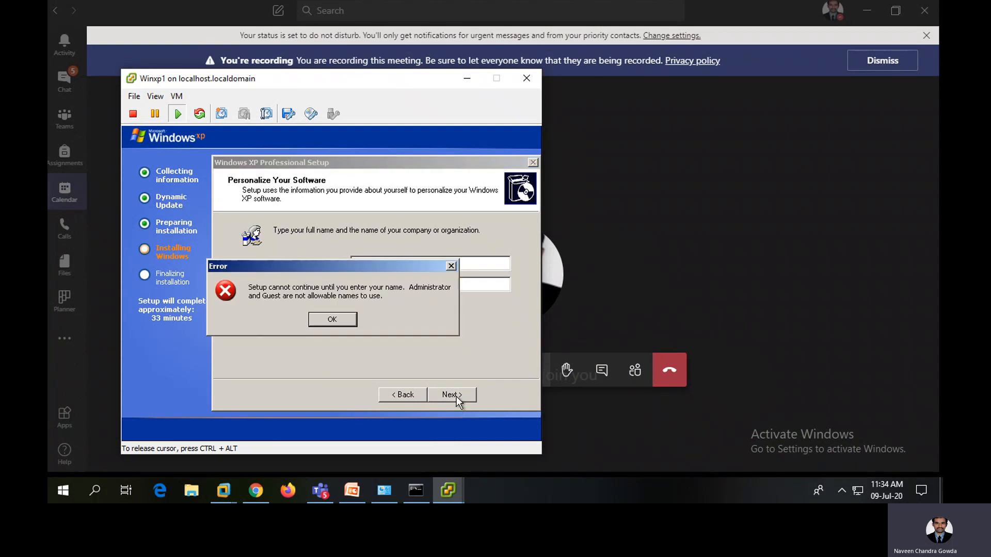
pyautogui.click(328, 319)
pyautogui.write('ncg')
pyautogui.press('Tab')
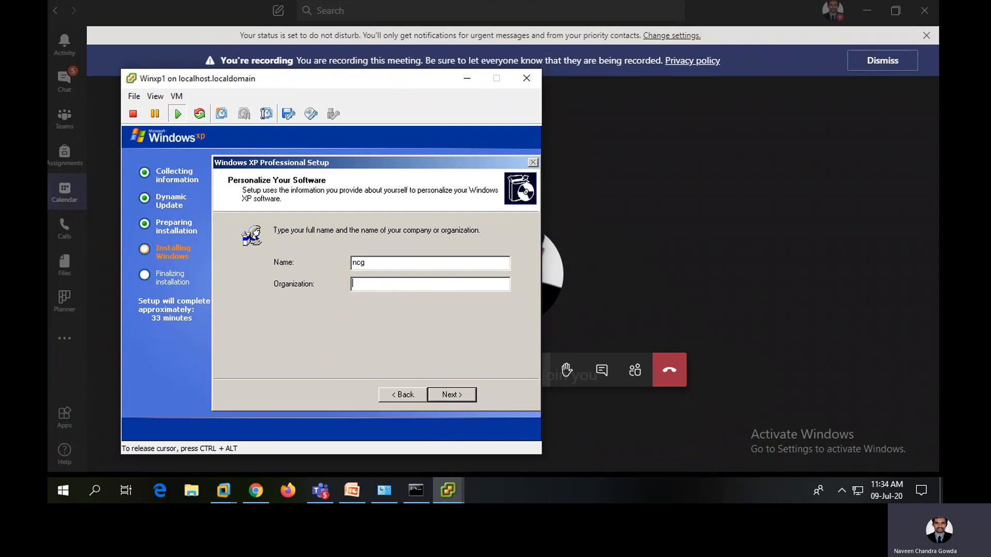
pyautogui.write('reva')
pyautogui.click(472, 395)
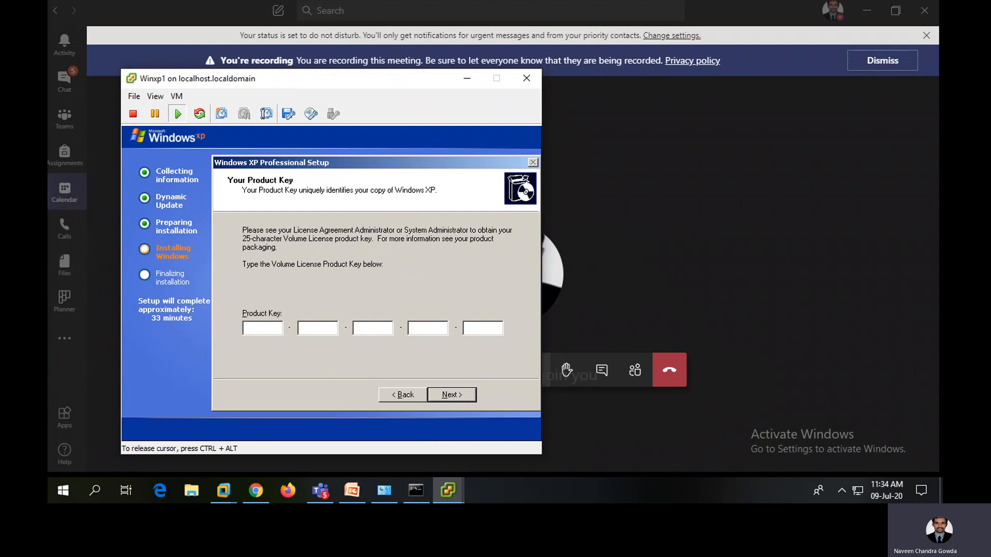
# - Open the key win xp file from the cloud software folder and place the Winxp1 console beside it
pyautogui.hotkey('ctrl', 'alt')
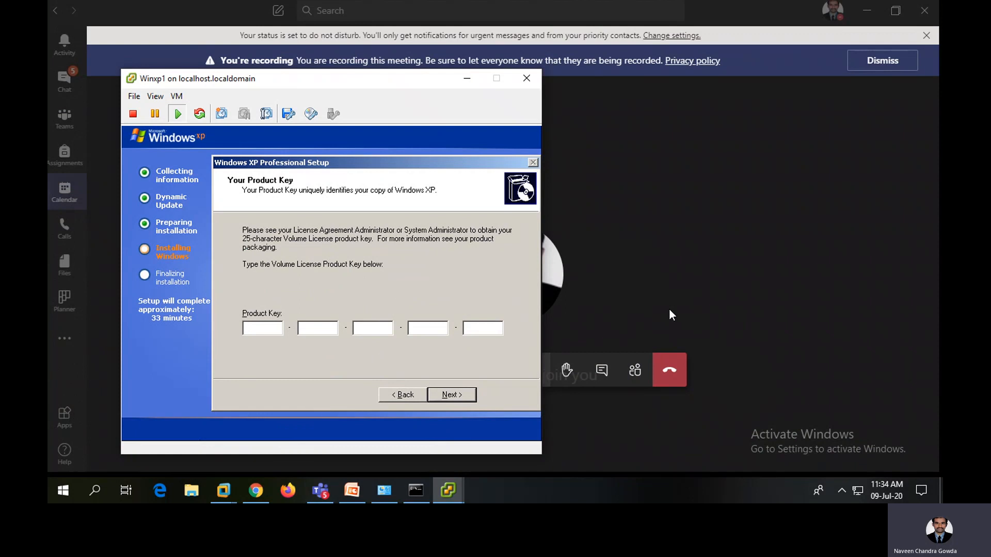
pyautogui.click(200, 500)
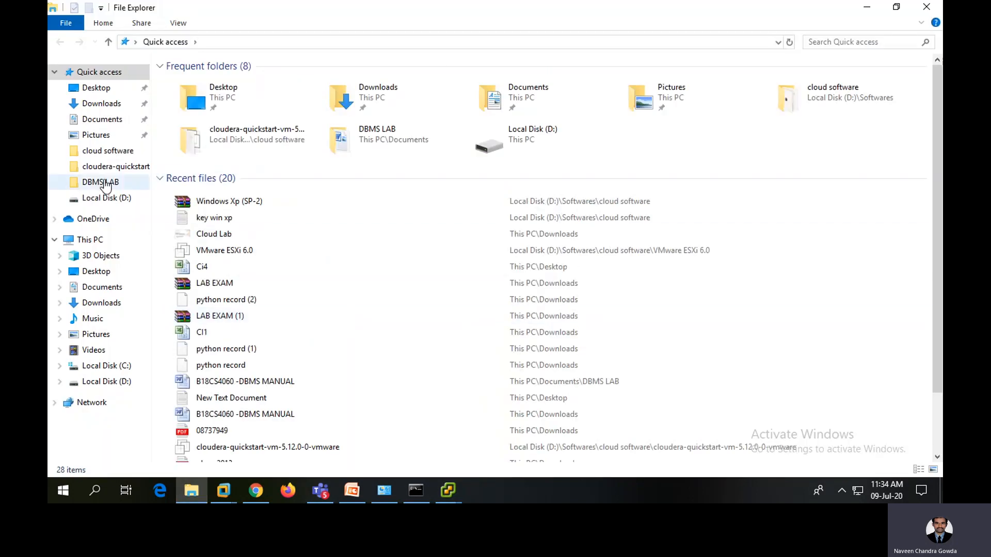
pyautogui.click(112, 157)
pyautogui.doubleClick(564, 86)
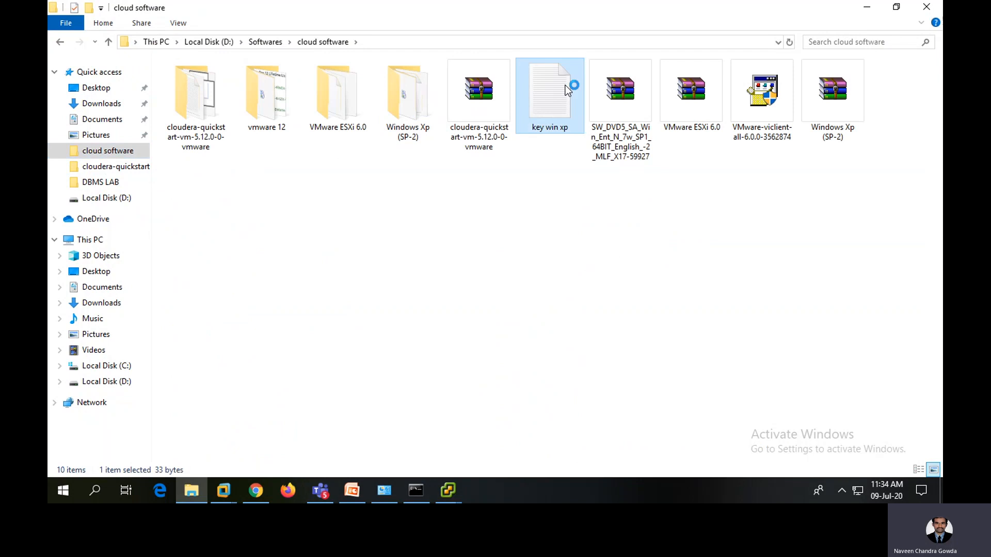
pyautogui.moveTo(458, 486)
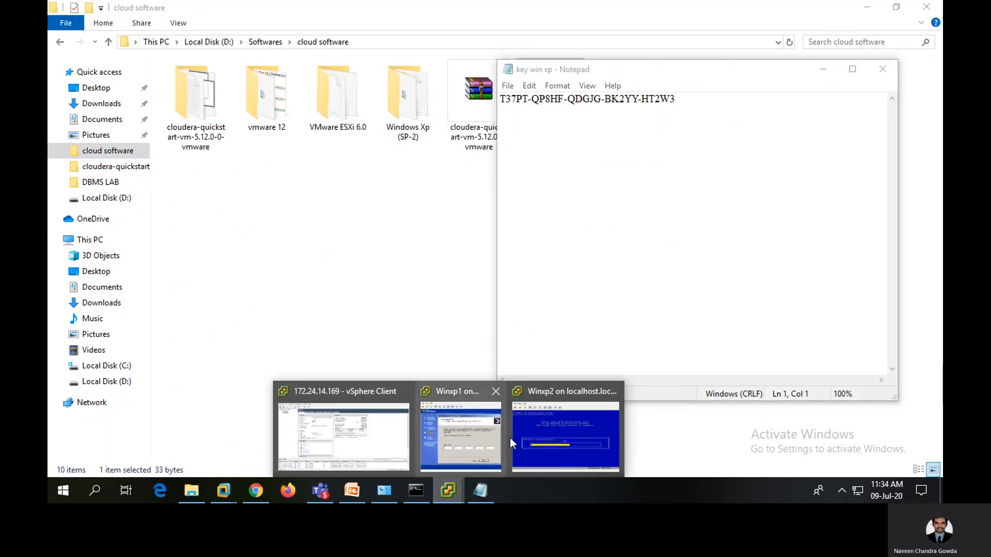
pyautogui.click(509, 437)
pyautogui.moveTo(440, 78); pyautogui.dragTo(390, 49)
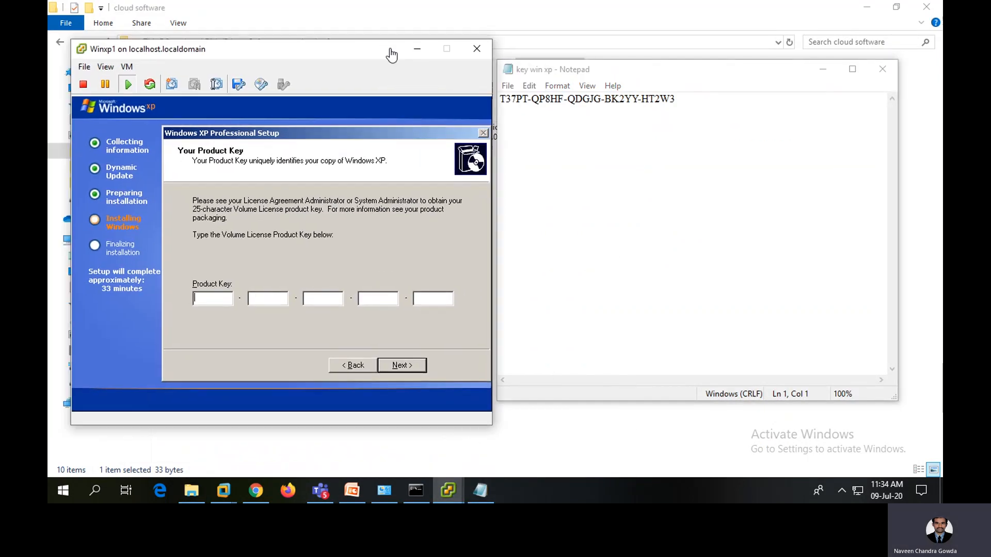
# - Enter the Windows XP Volume License product key from the open text file and continue to the computer name page
pyautogui.click(220, 299)
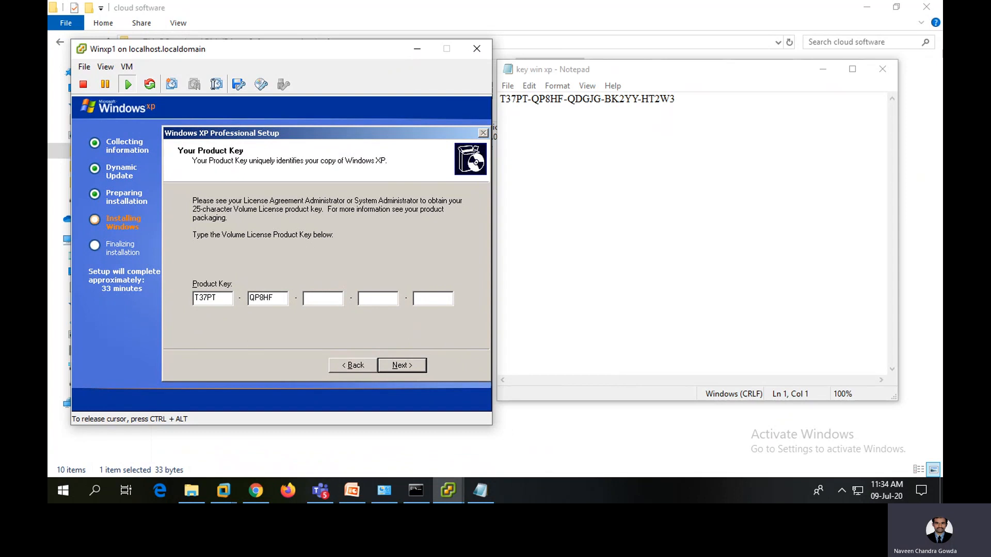
pyautogui.click(421, 364)
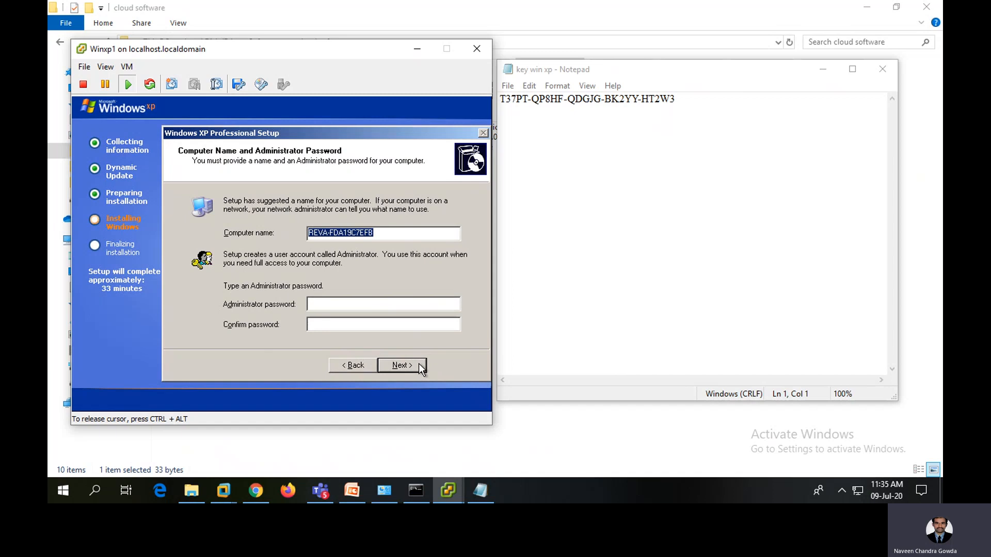
# - Keep the suggested computer name with a blank Administrator password, continue the installation, and release the console cursor
pyautogui.click(419, 364)
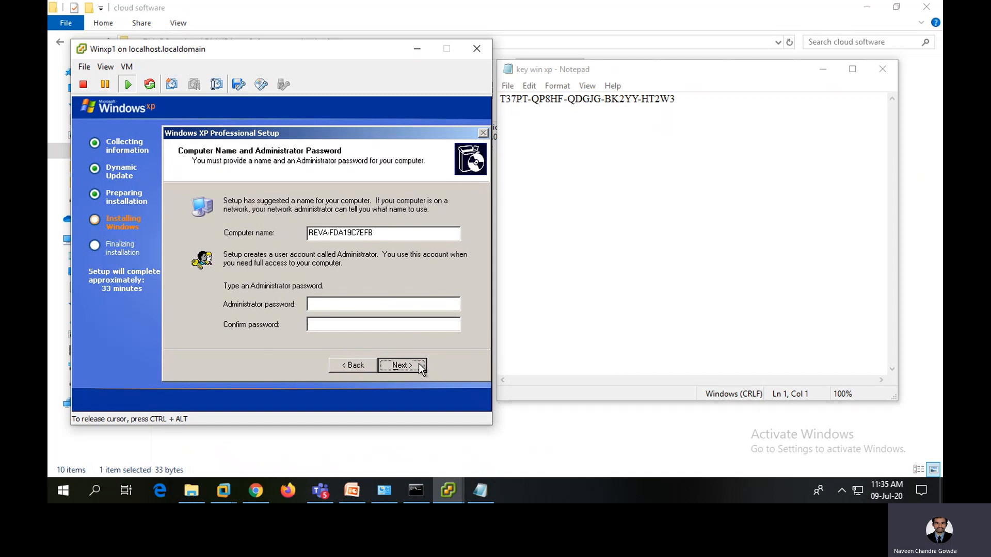
pyautogui.click(419, 364)
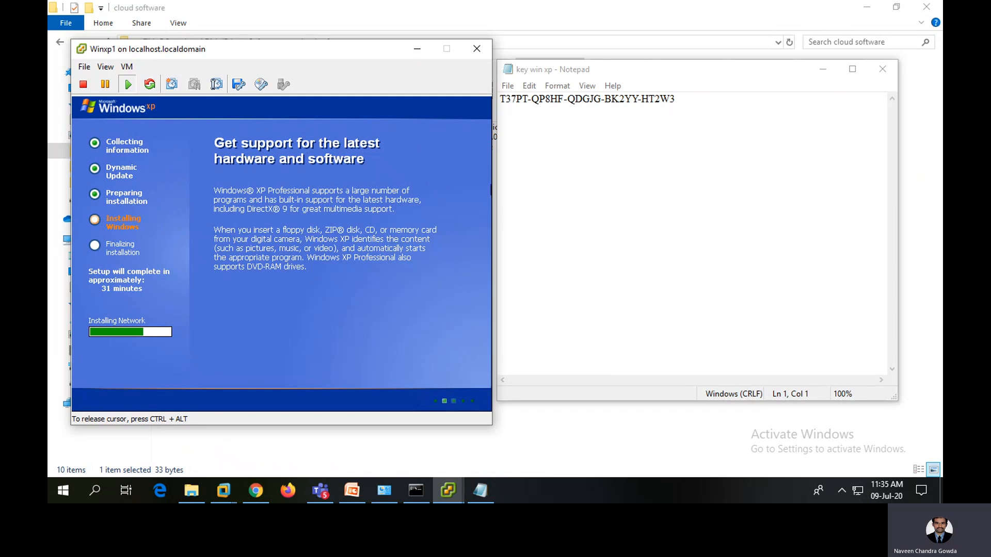
pyautogui.hotkey('ctrl', 'alt')
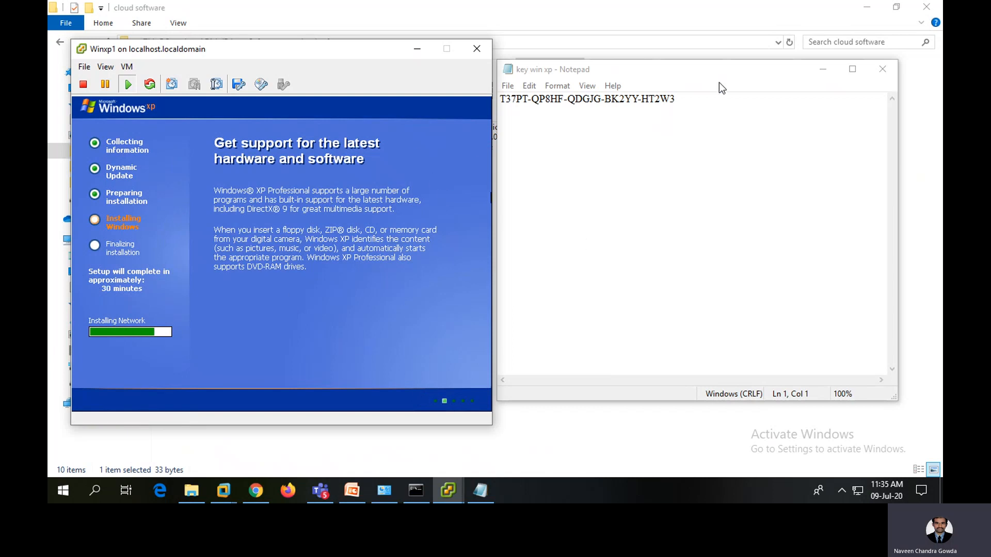
pyautogui.tripleClick(688, 104)
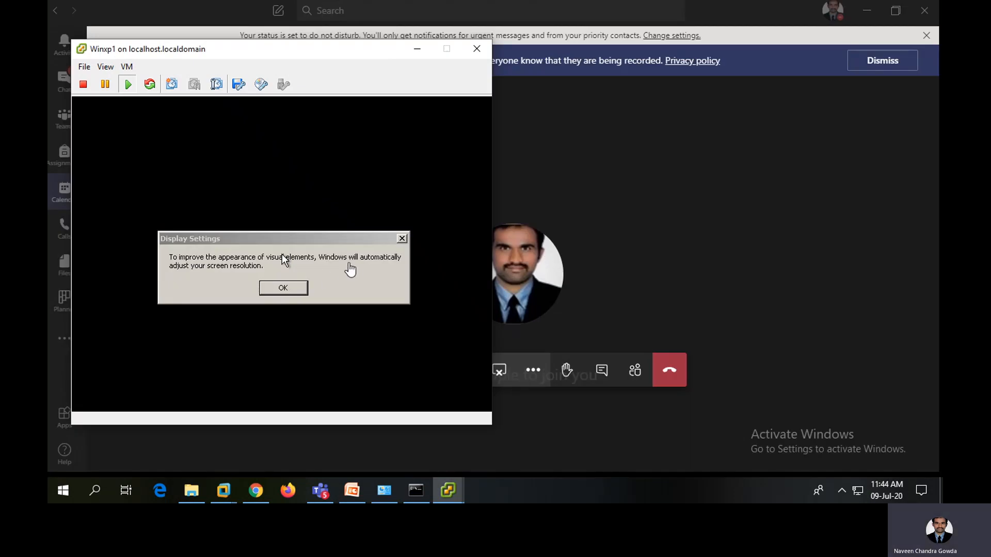
# - Accept the automatic screen resolution adjustment in the Winxp1 console and confirm the new monitor settings
pyautogui.click(337, 248)
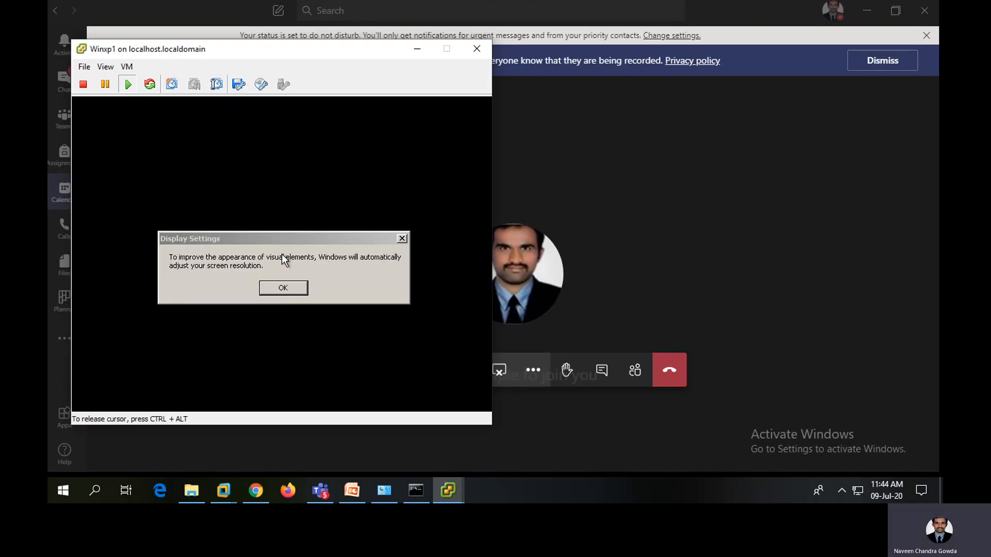
pyautogui.click(297, 289)
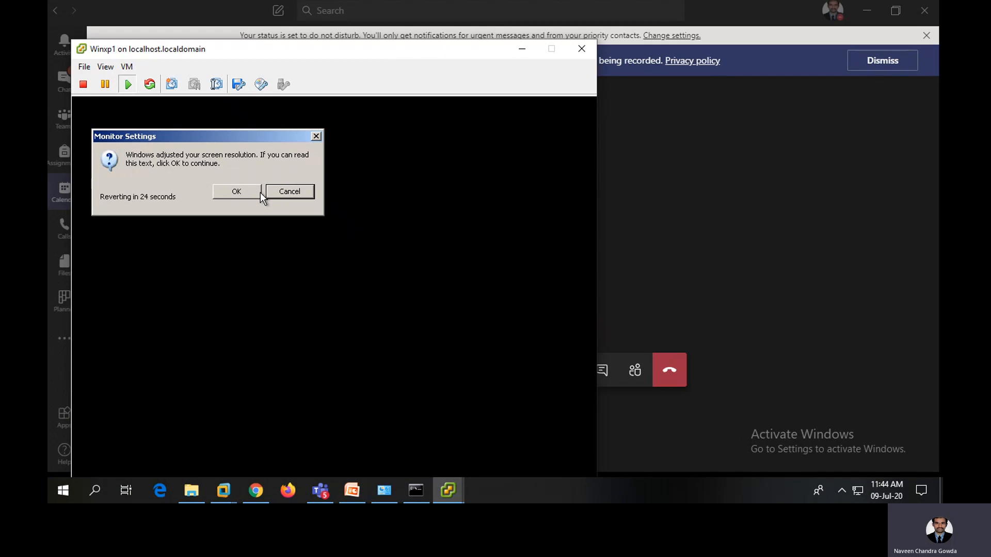
pyautogui.click(243, 193)
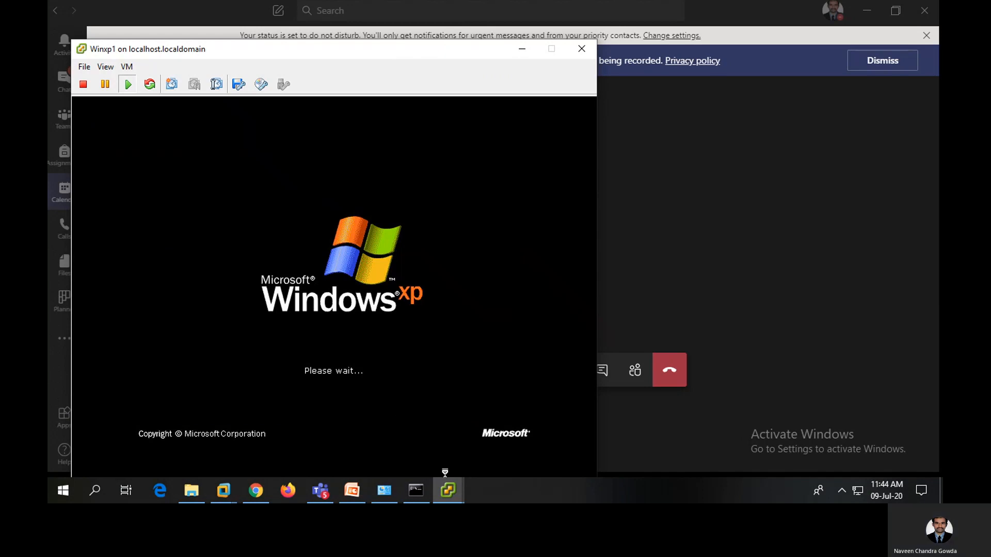
# - Bring up the vSphere Client window and reposition the Winxp1 console over it so the full guest screen fits
pyautogui.moveTo(447, 488)
pyautogui.click(360, 429)
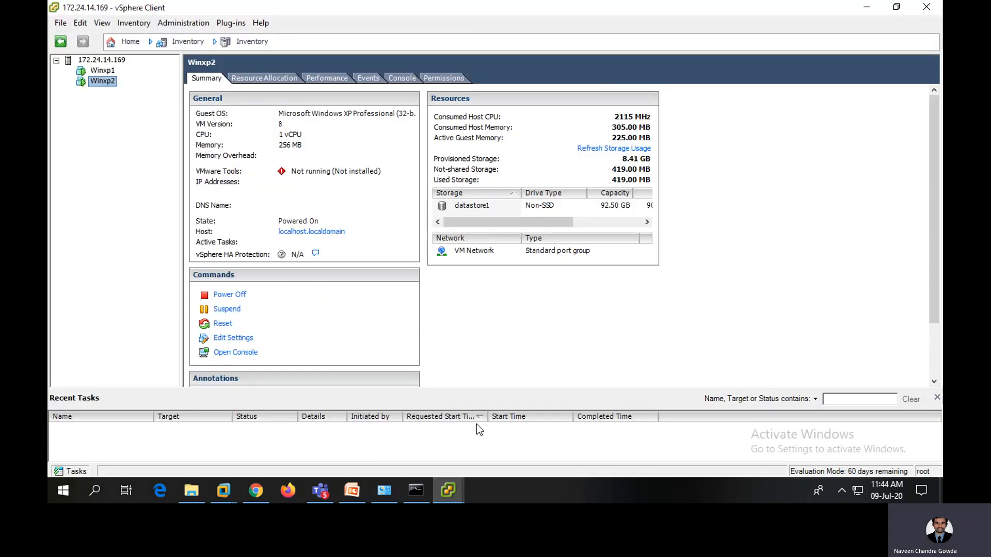
pyautogui.click(445, 454)
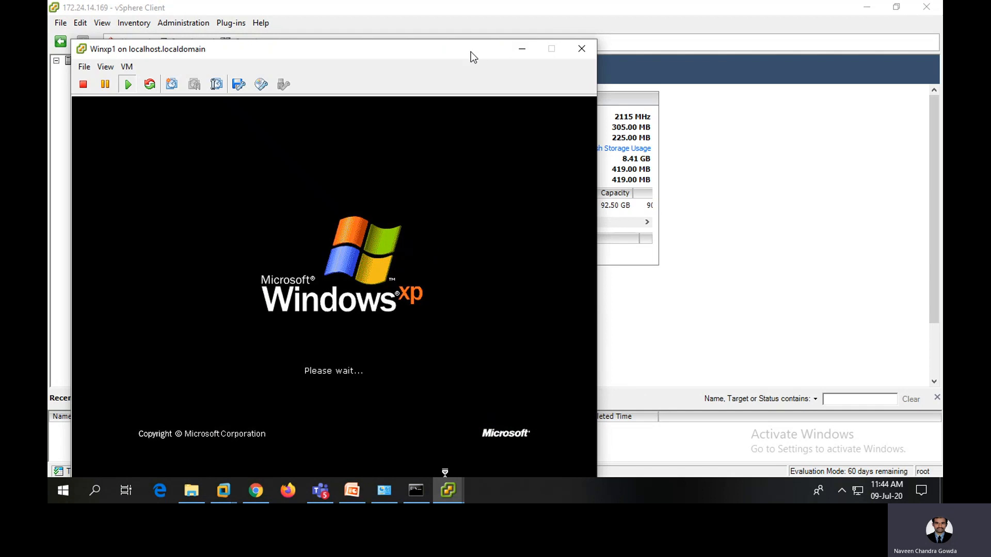
pyautogui.moveTo(471, 52); pyautogui.dragTo(482, 16)
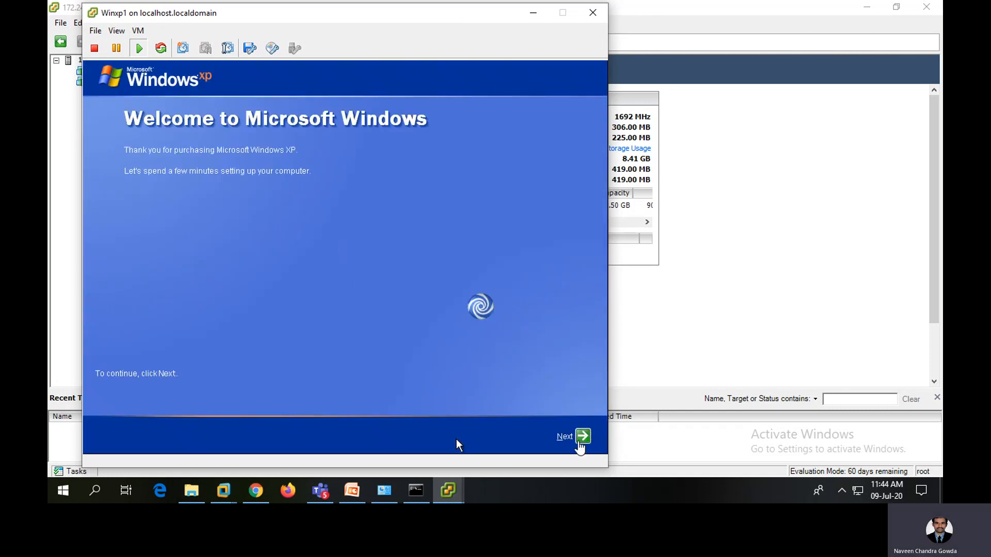
# - Begin the Windows XP first-run setup from the welcome page and choose Not right now for Automatic Updates
pyautogui.click(456, 438)
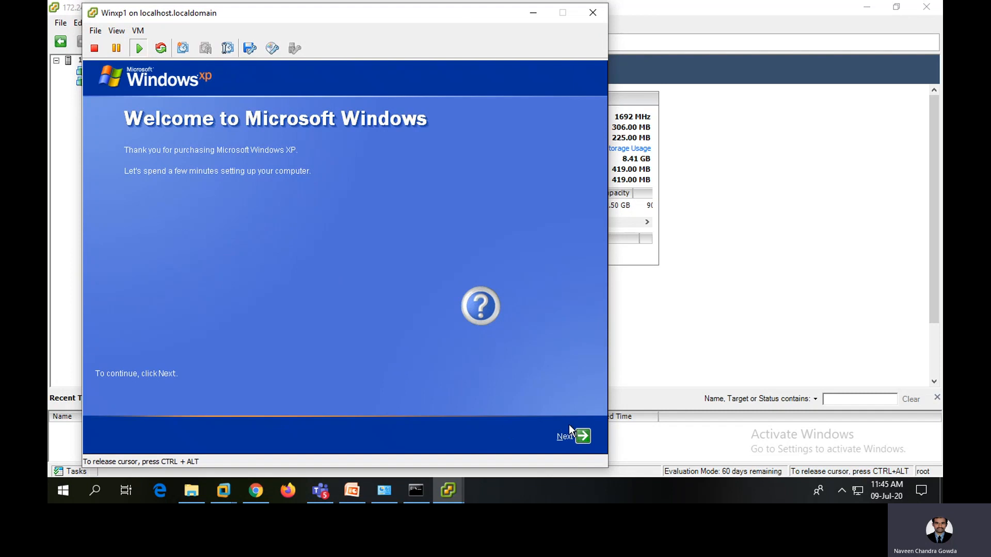
pyautogui.click(581, 437)
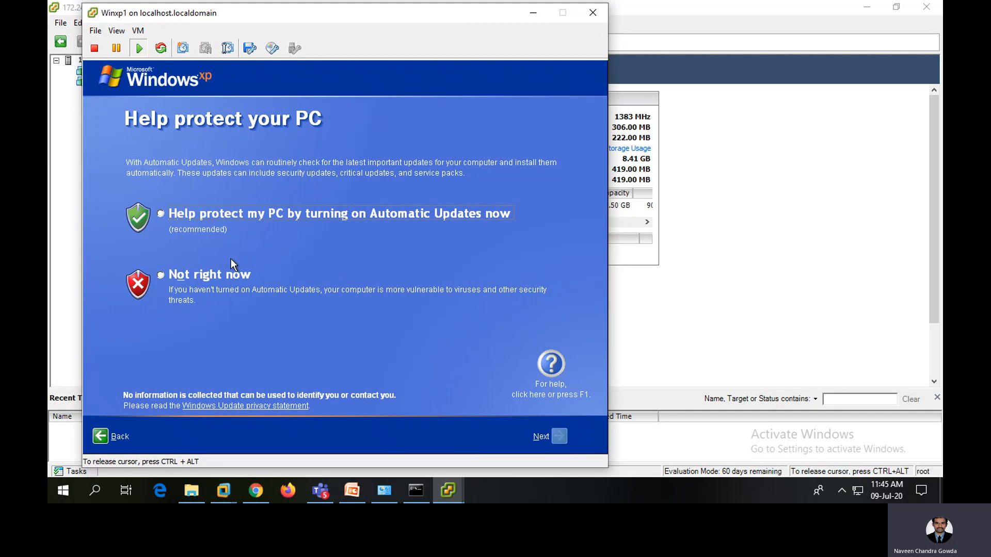
pyautogui.click(223, 277)
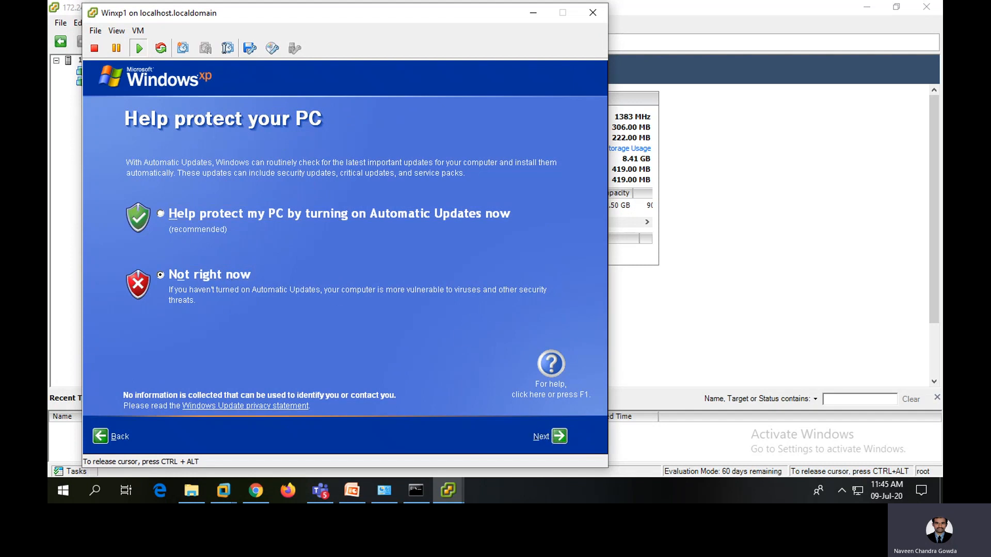
pyautogui.click(559, 437)
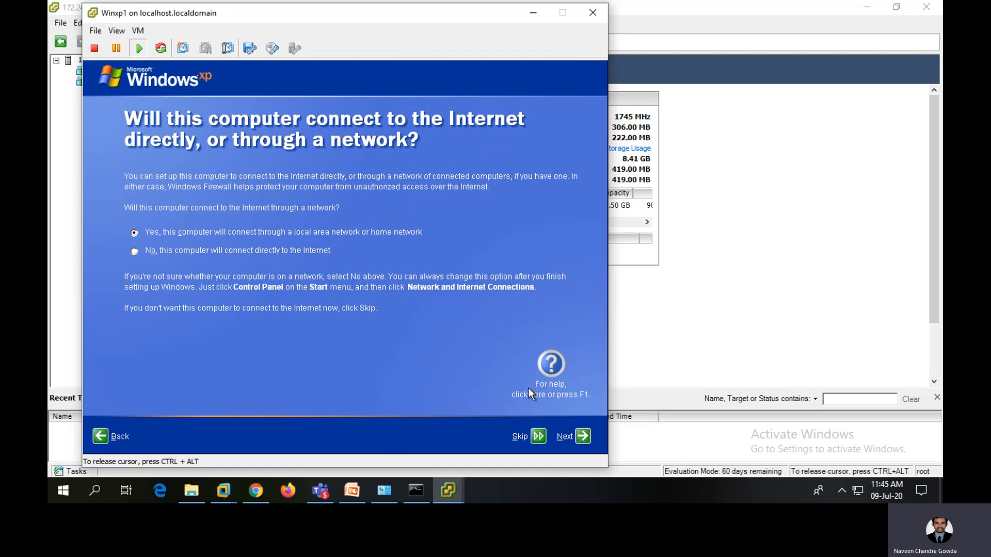
# - Keep the local area network connection option for Internet access and decline online registration with Microsoft at this time
pyautogui.click(587, 435)
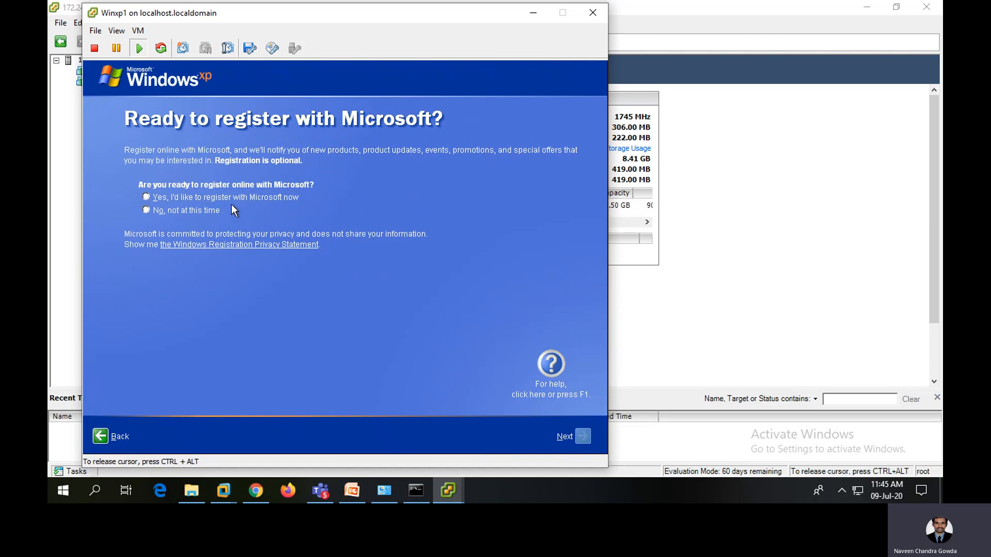
pyautogui.click(206, 211)
pyautogui.click(582, 437)
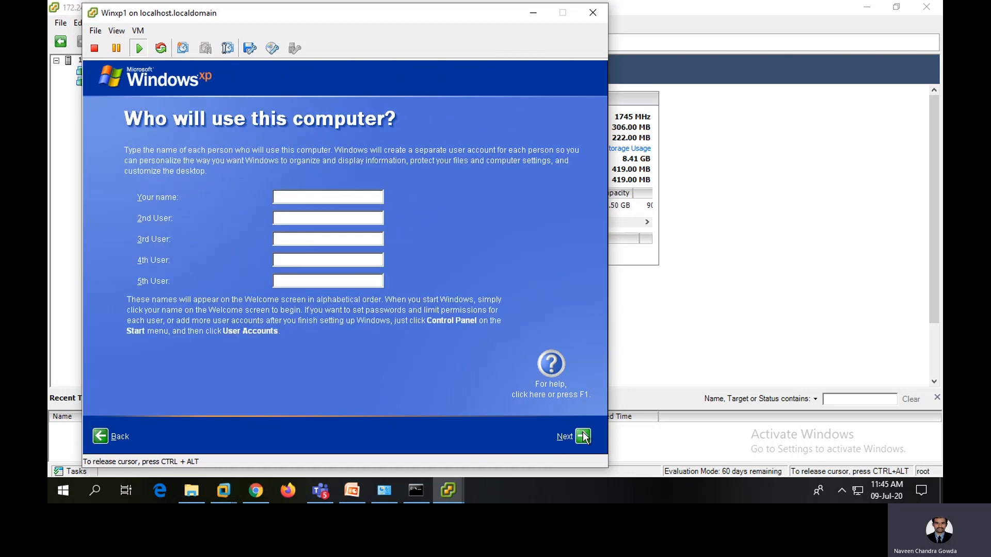
# - Enter the user's name as the first account, finish the Windows XP setup, and release the console cursor at the desktop
pyautogui.click(583, 437)
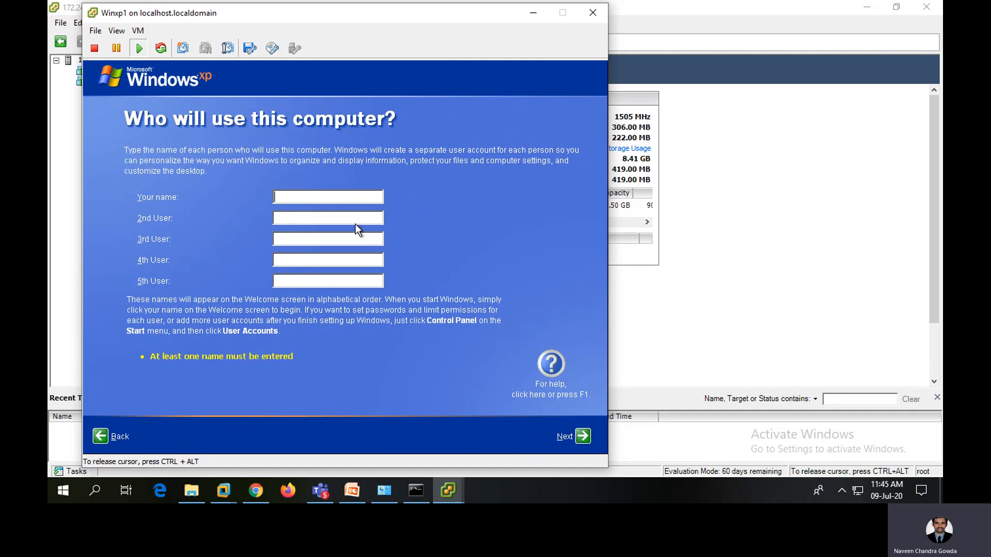
pyautogui.click(337, 197)
pyautogui.write('ncg')
pyautogui.click(582, 438)
pyautogui.click(580, 437)
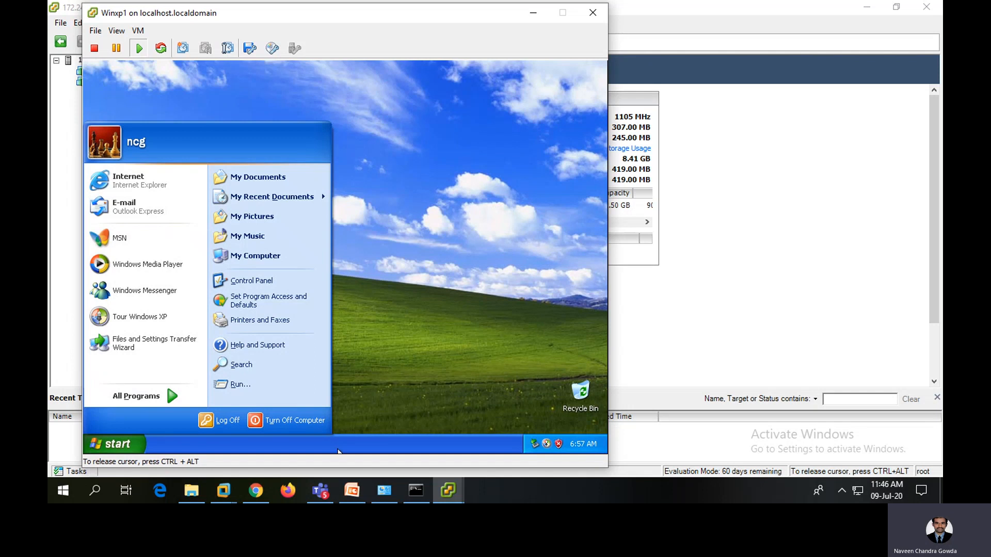
pyautogui.click(364, 419)
pyautogui.hotkey('ctrl', 'alt')
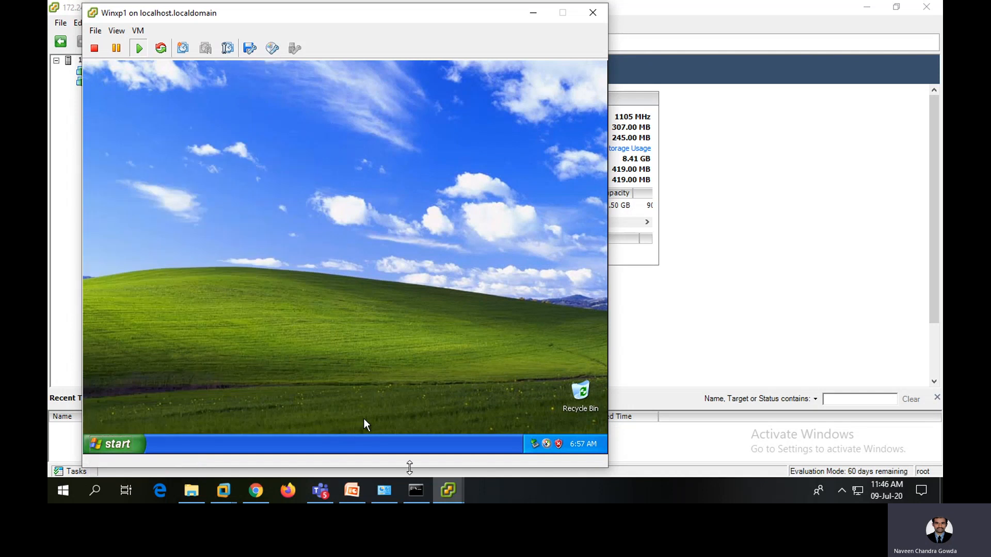
# - Switch to the Cloud Lab presentation in PowerPoint, maximize it, and select the first green VM1 box on the OUTPUT slide
pyautogui.click(352, 490)
pyautogui.scroll(-1, 544, 326)
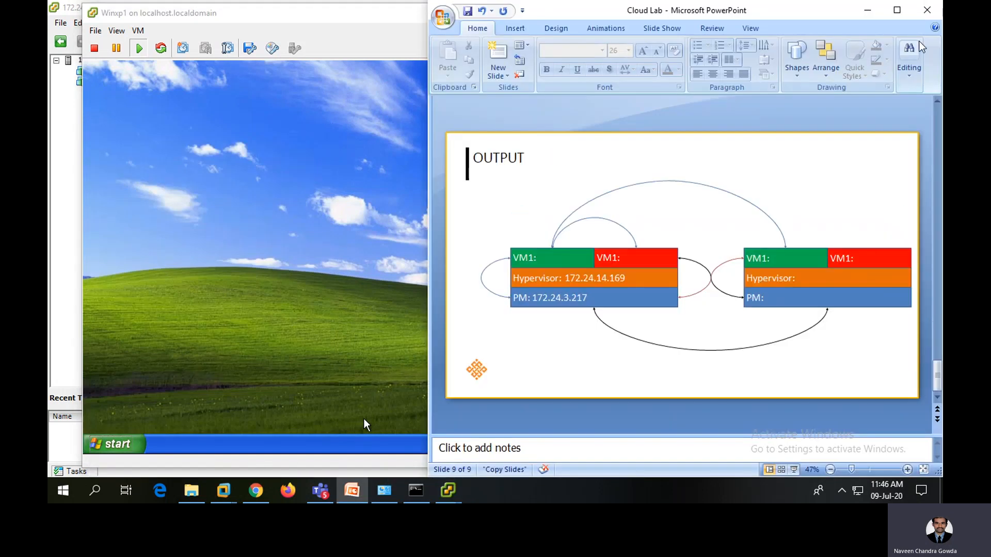
pyautogui.click(897, 10)
pyautogui.click(334, 304)
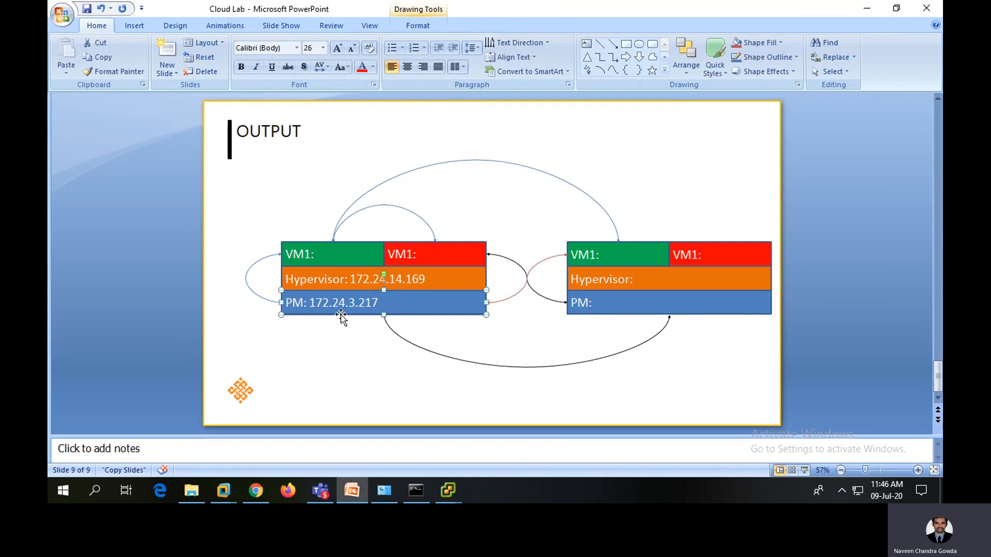
pyautogui.click(357, 279)
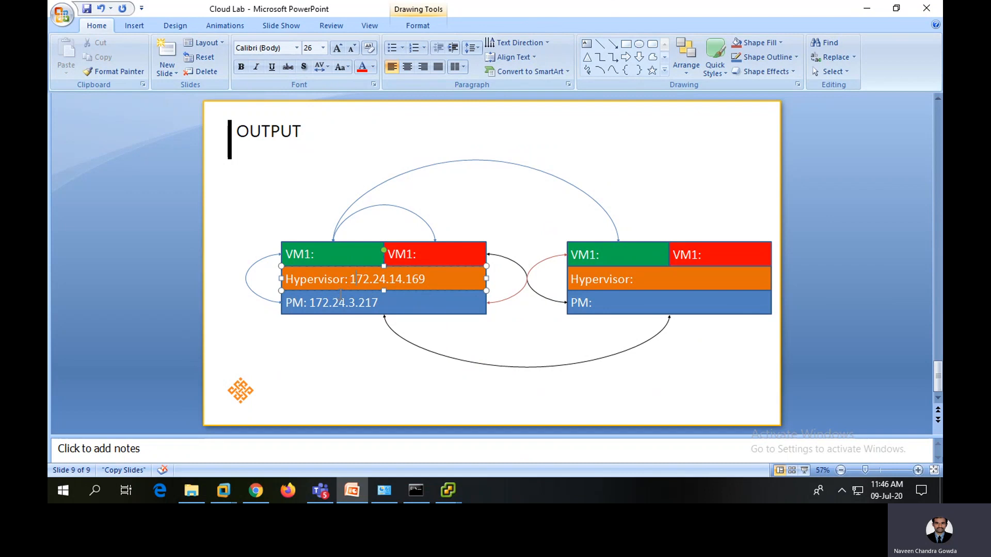
pyautogui.click(307, 254)
# - Switch back to the Winxp1 console and open a command prompt in the guest by running cmd
pyautogui.click(449, 492)
pyautogui.click(467, 408)
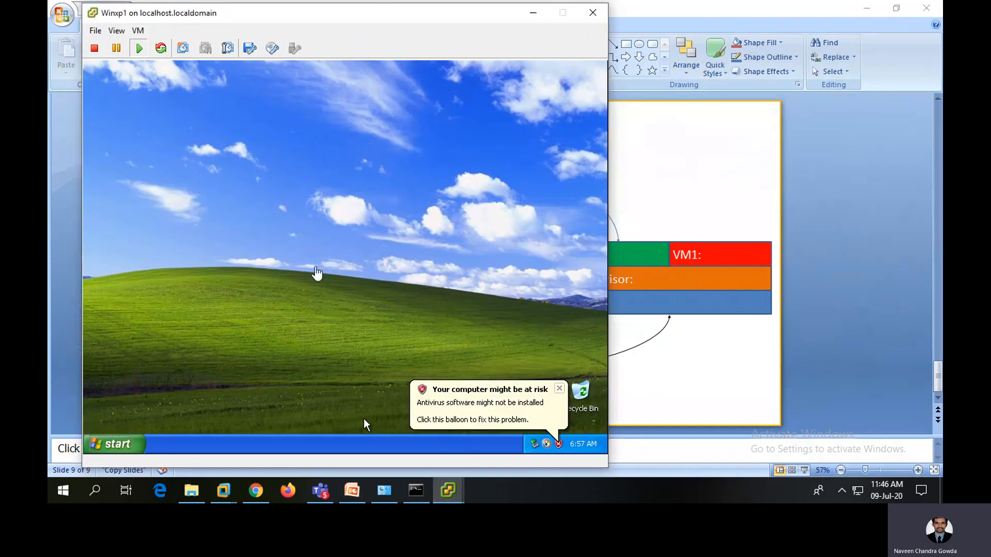
pyautogui.click(133, 446)
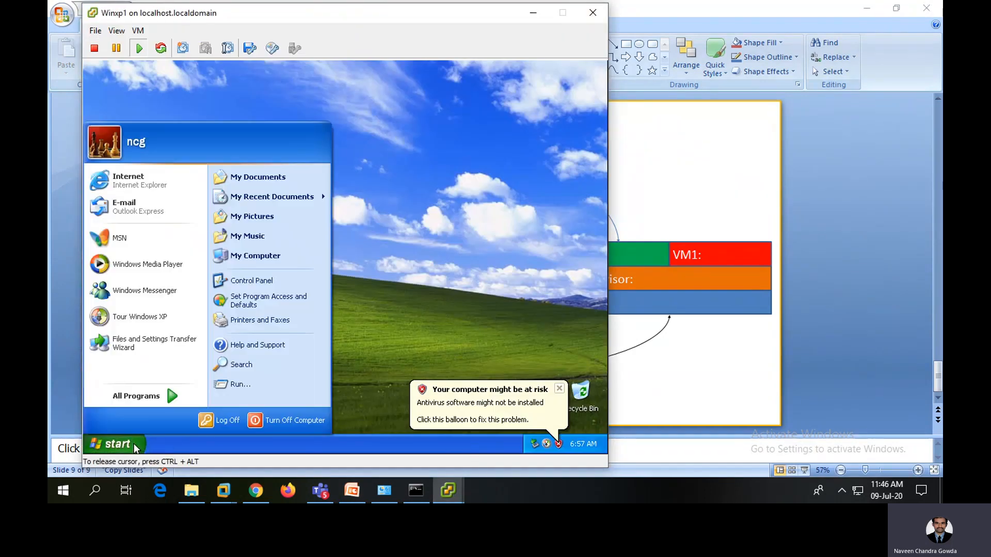
pyautogui.click(248, 386)
pyautogui.write('cmd')
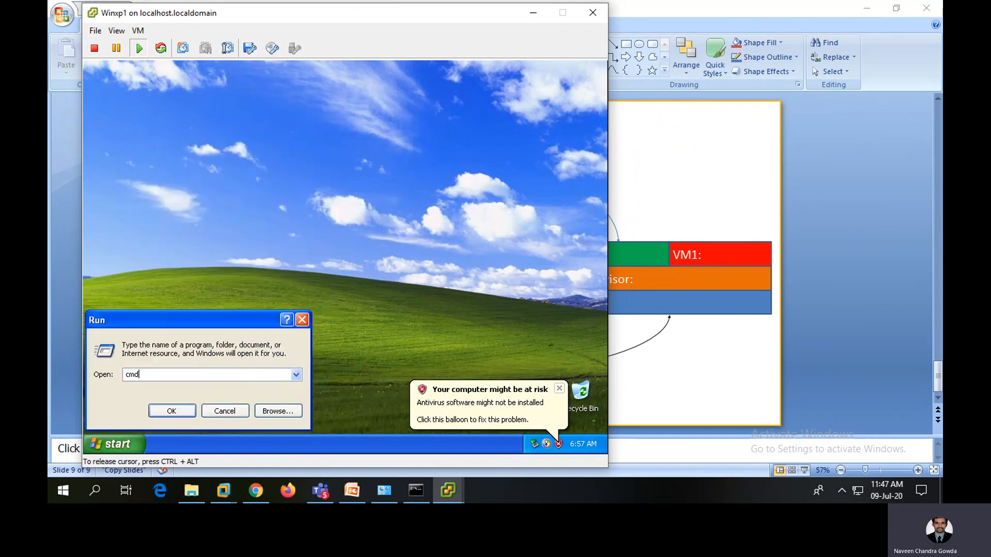
pyautogui.press('Return')
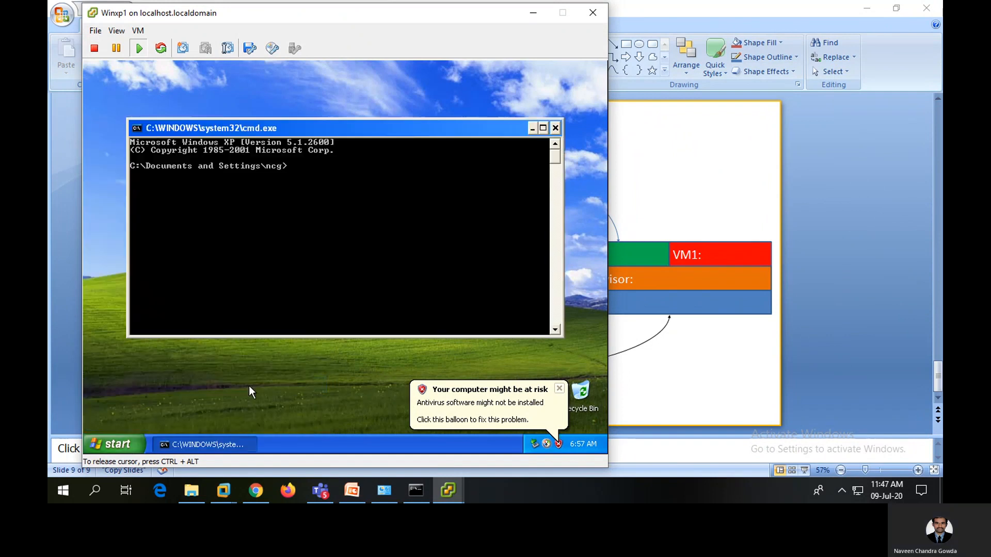
# - Run ipconfig in the guest's command prompt to show the Winxp1 network configuration
pyautogui.write('ipcofi')
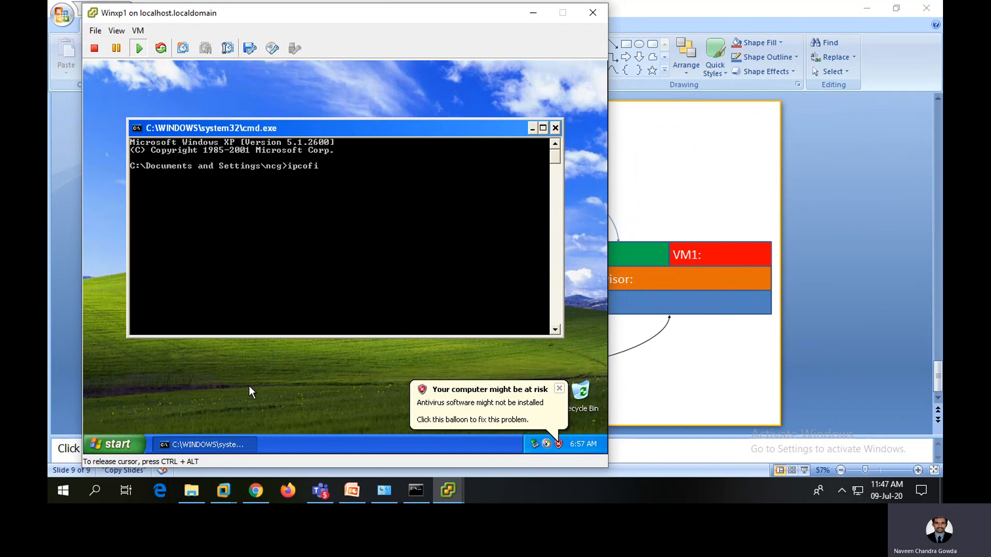
pyautogui.press('BackSpace')
pyautogui.press('BackSpace')
pyautogui.write('nfig')
pyautogui.press('Return')
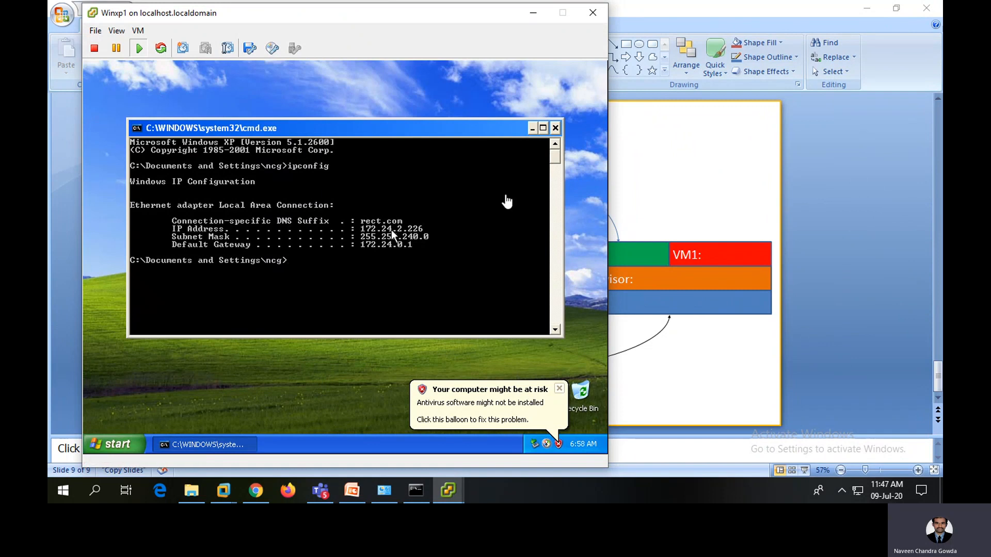
# - Arrange the Winxp1 console beside the restored PowerPoint window and enter its IP address, beginning 172.24., in the first green VM1 box
pyautogui.moveTo(509, 12); pyautogui.dragTo(377, 23)
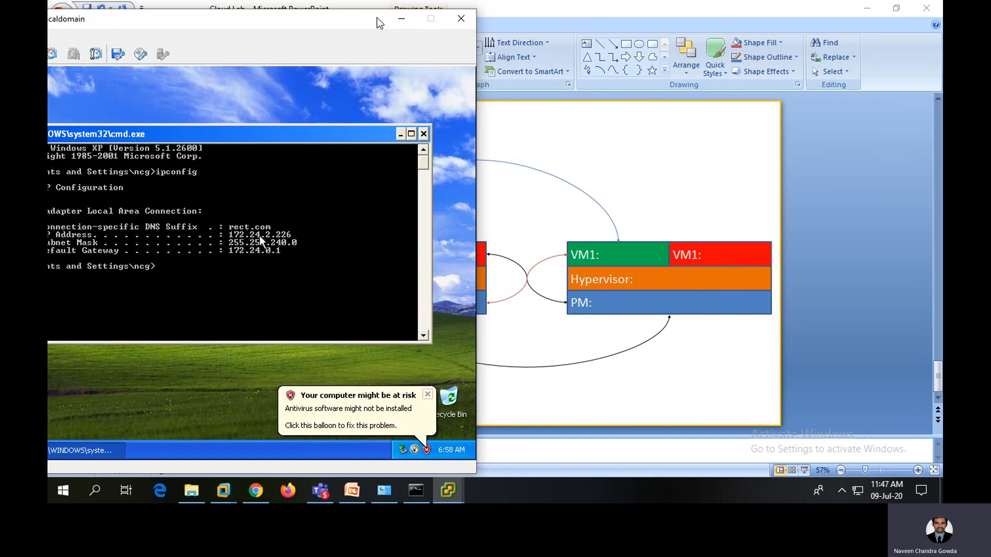
pyautogui.click(897, 8)
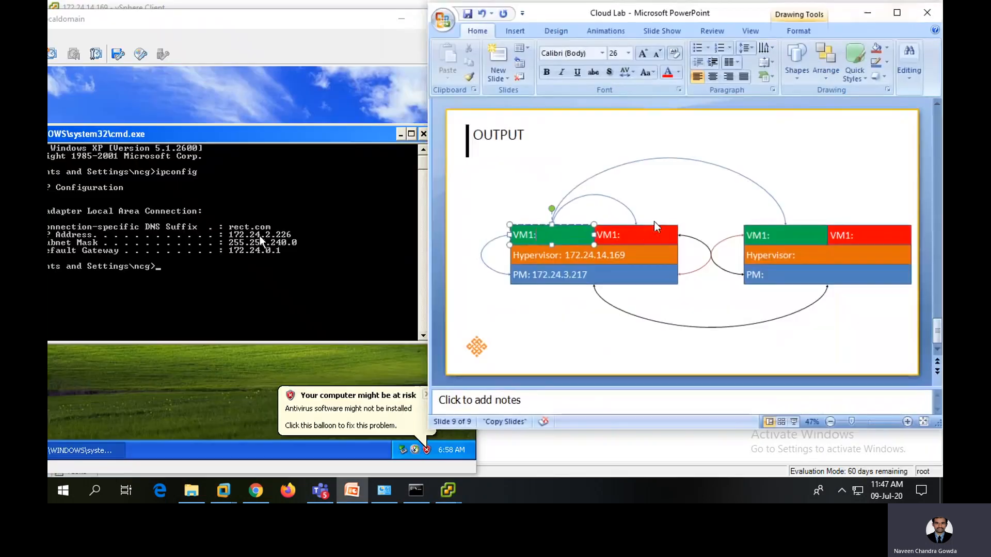
pyautogui.doubleClick(539, 237)
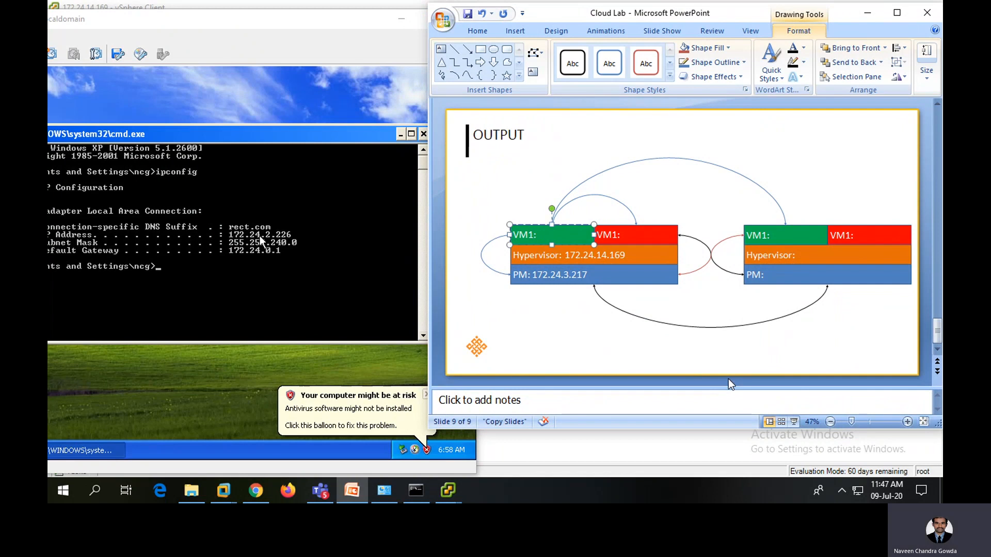
pyautogui.write('172.24.')
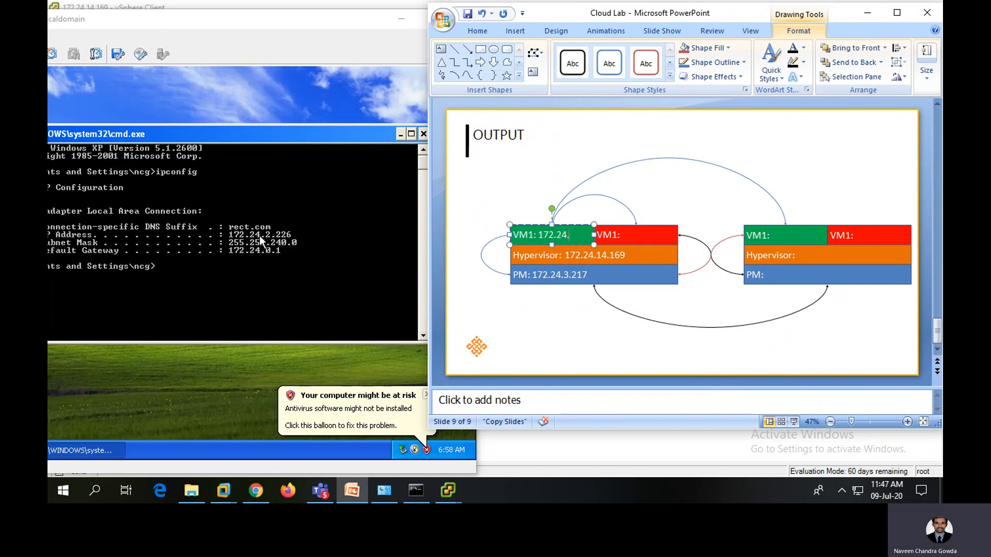
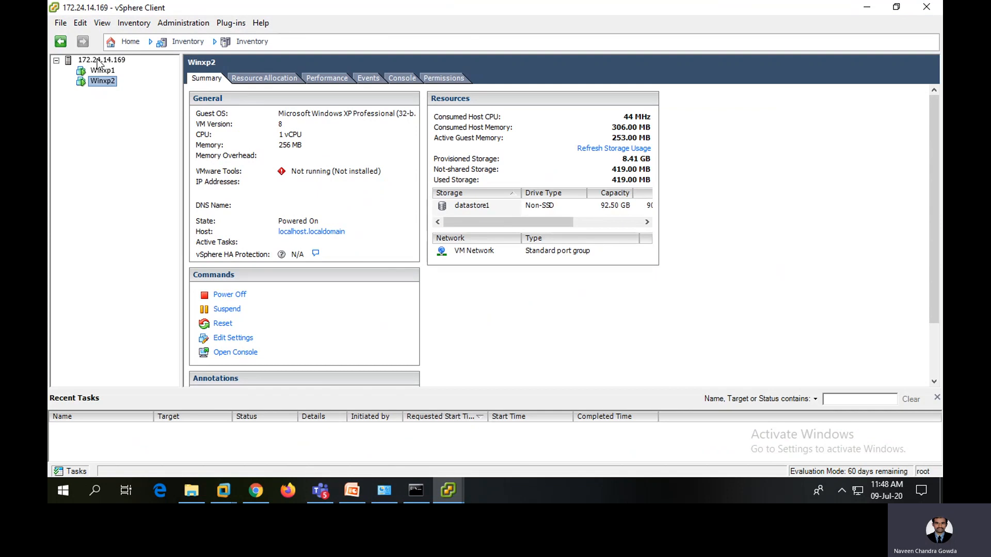
# - Start a Custom virtual machine on host 172.24.14.169, keeping the default name and storage, and choose Virtual Machine Version 8
pyautogui.click(98, 61)
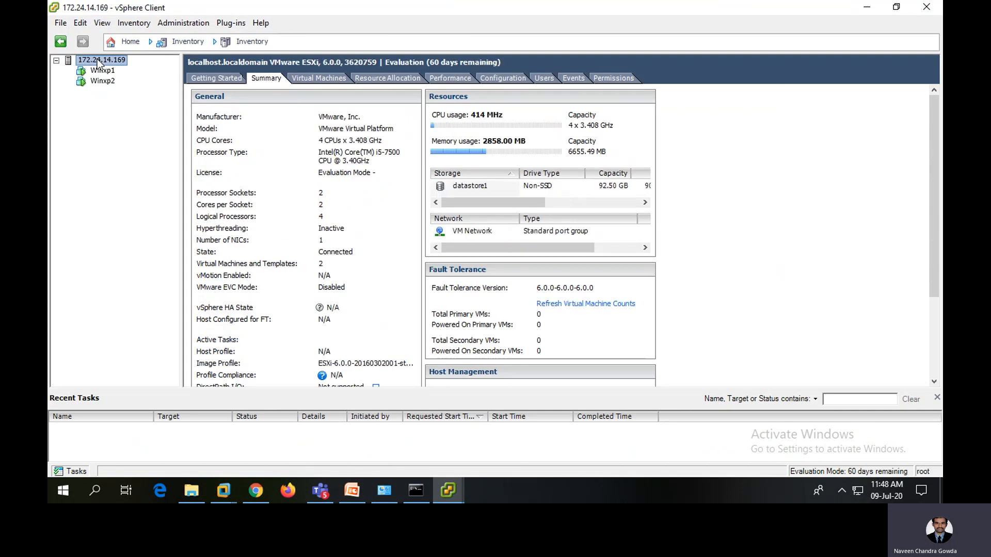
pyautogui.rightClick(99, 60)
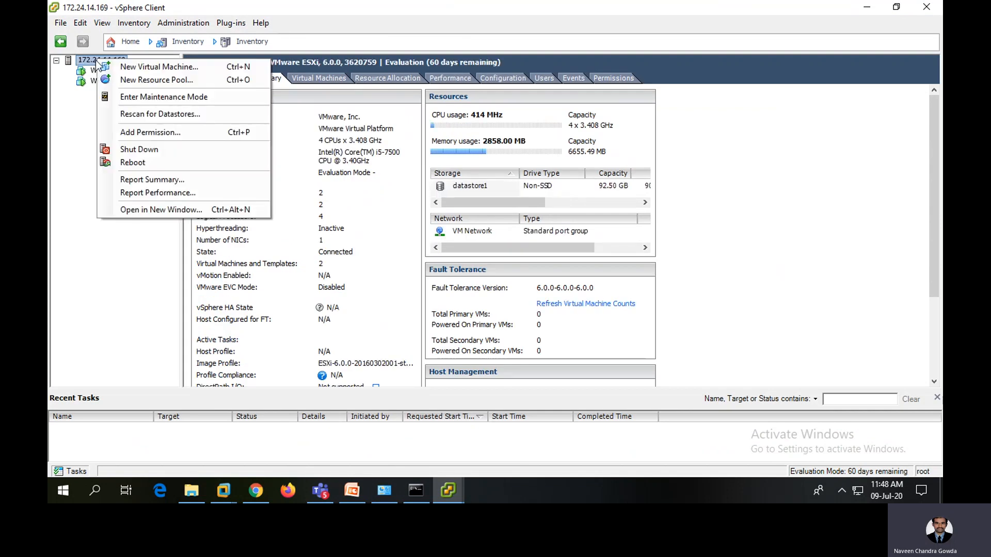
pyautogui.click(155, 67)
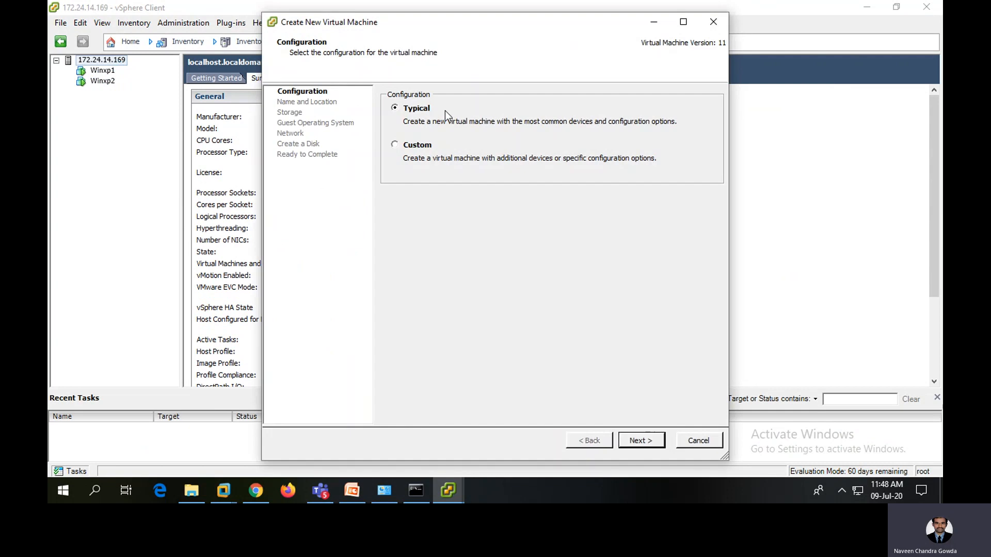
pyautogui.click(428, 145)
pyautogui.click(661, 443)
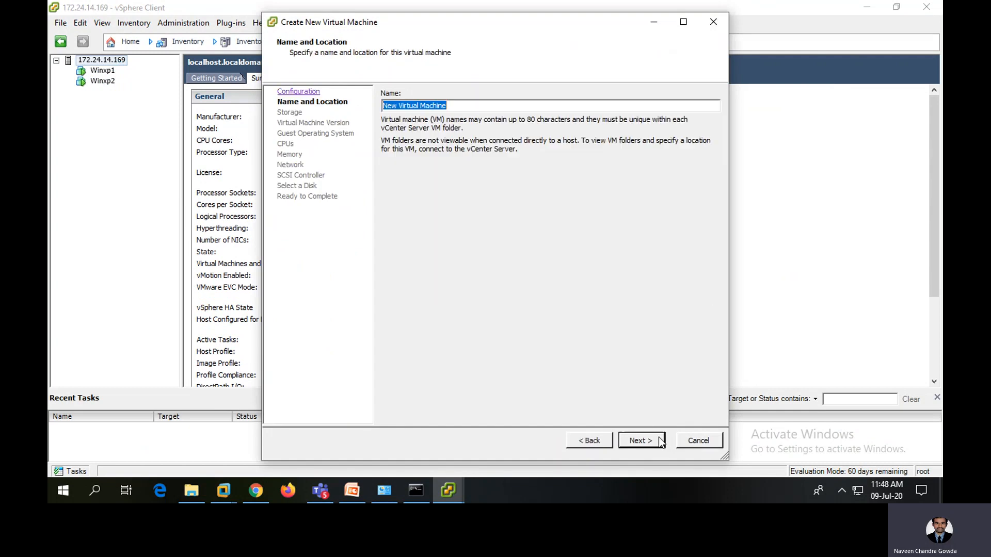
pyautogui.click(660, 442)
pyautogui.click(661, 442)
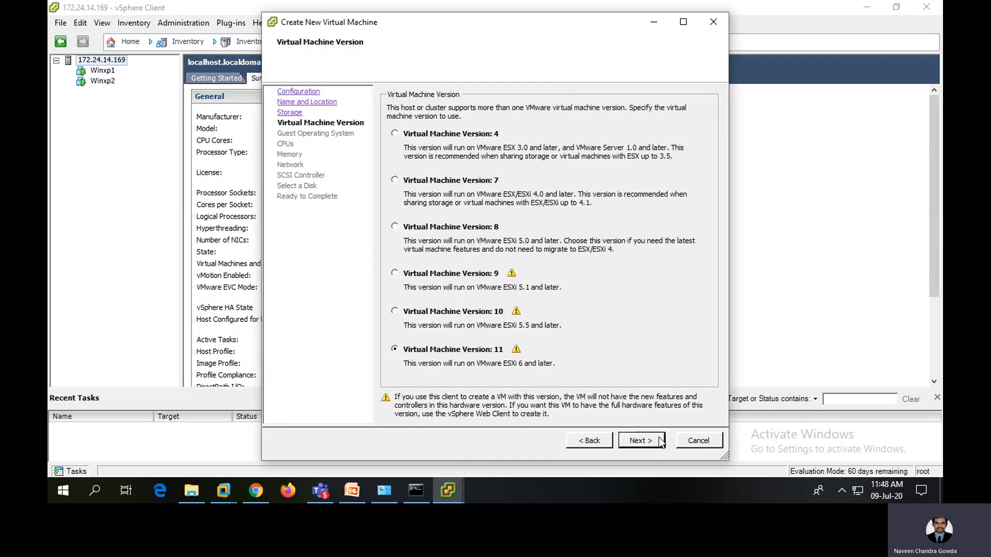
pyautogui.click(488, 227)
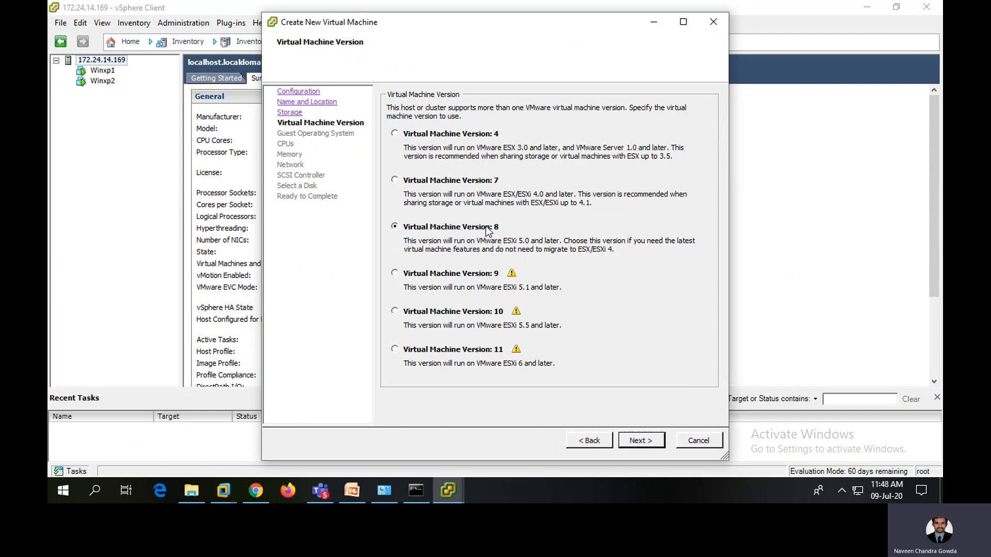
pyautogui.click(652, 443)
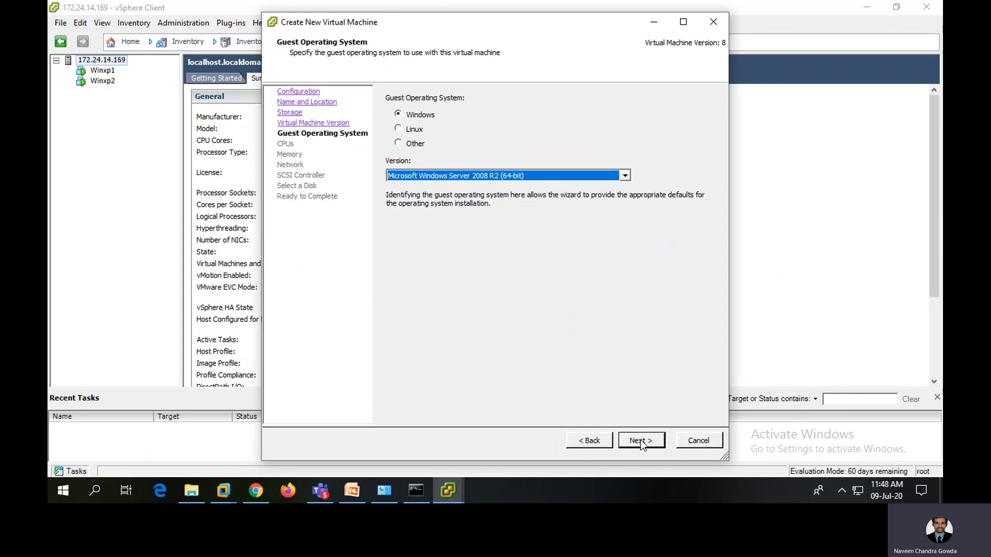
# - Set the guest operating system to Microsoft Windows XP Professional (32-bit) and accept the default CPU, memory and network settings
pyautogui.click(584, 176)
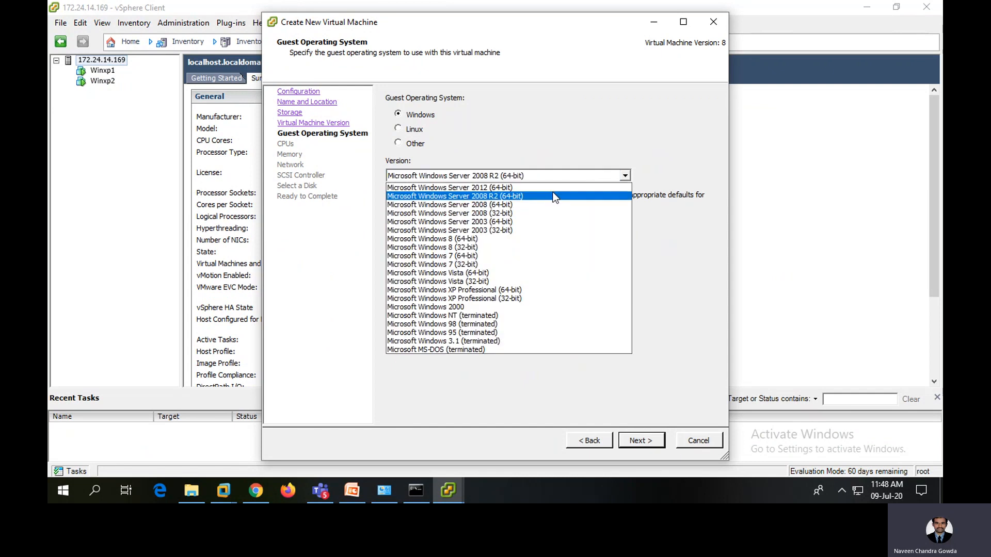
pyautogui.click(531, 300)
pyautogui.click(641, 440)
pyautogui.click(641, 440)
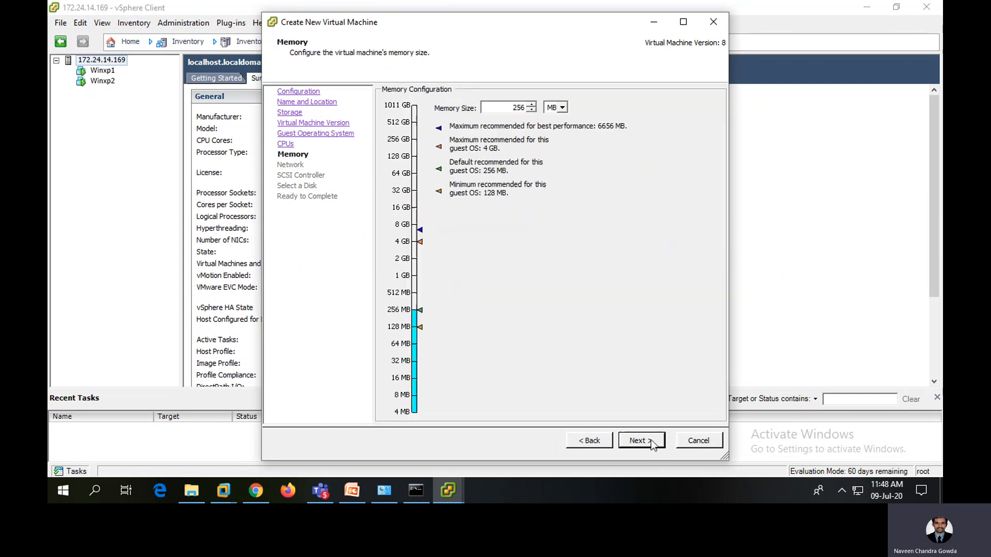
pyautogui.click(642, 440)
pyautogui.click(651, 441)
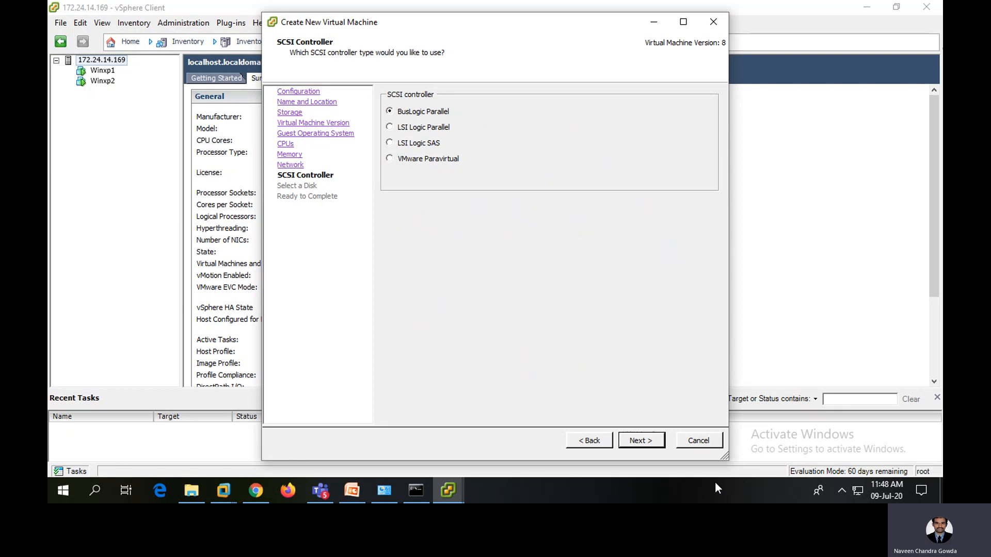
# - Accept the BusLogic Parallel controller and a new 8 GB virtual disk, and choose to edit the virtual machine settings before completion
pyautogui.click(653, 442)
pyautogui.click(653, 442)
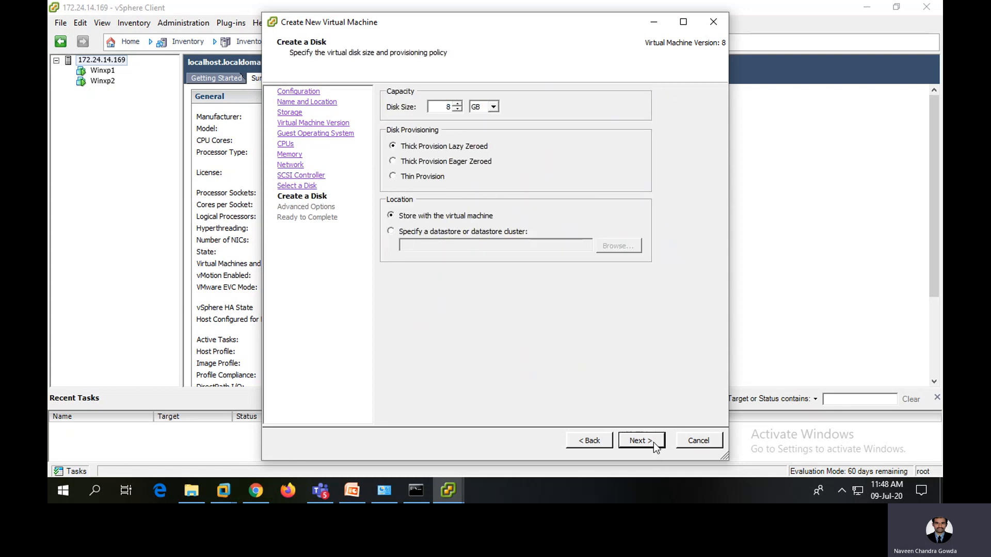
pyautogui.click(653, 442)
pyautogui.click(653, 442)
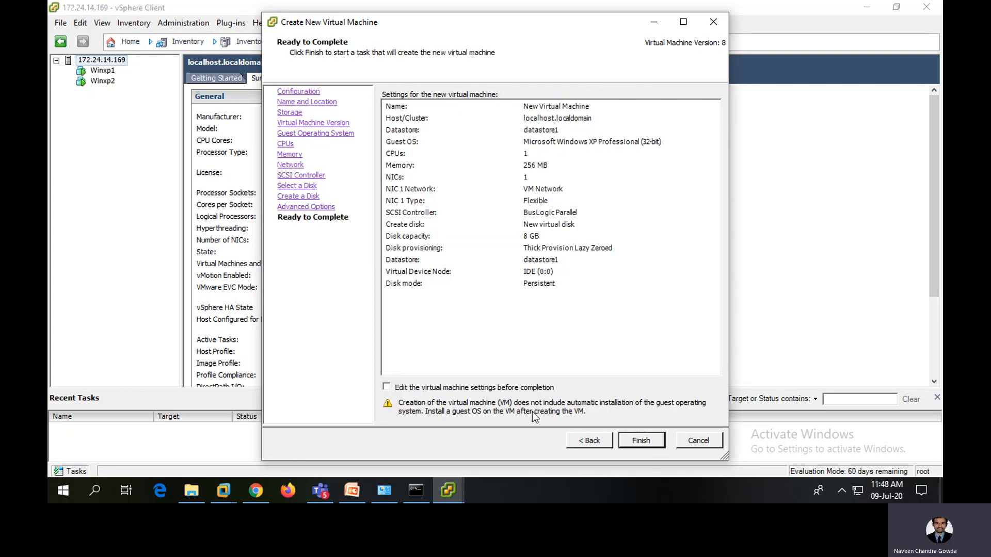
pyautogui.click(543, 388)
pyautogui.click(643, 440)
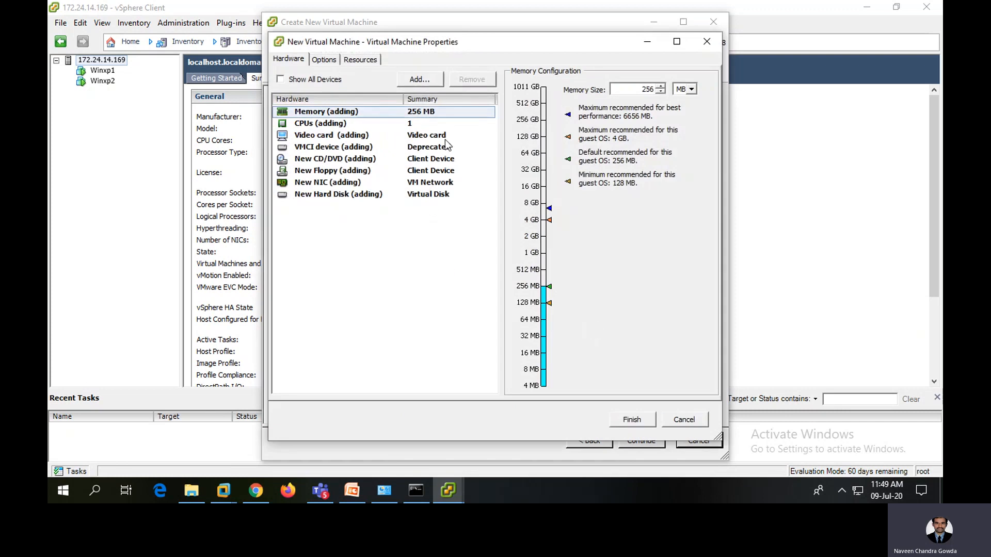
# - Set the new CD/DVD drive to the Windows XP datastore ISO file from datastore1, and cancel the virtual machine creation
pyautogui.click(320, 159)
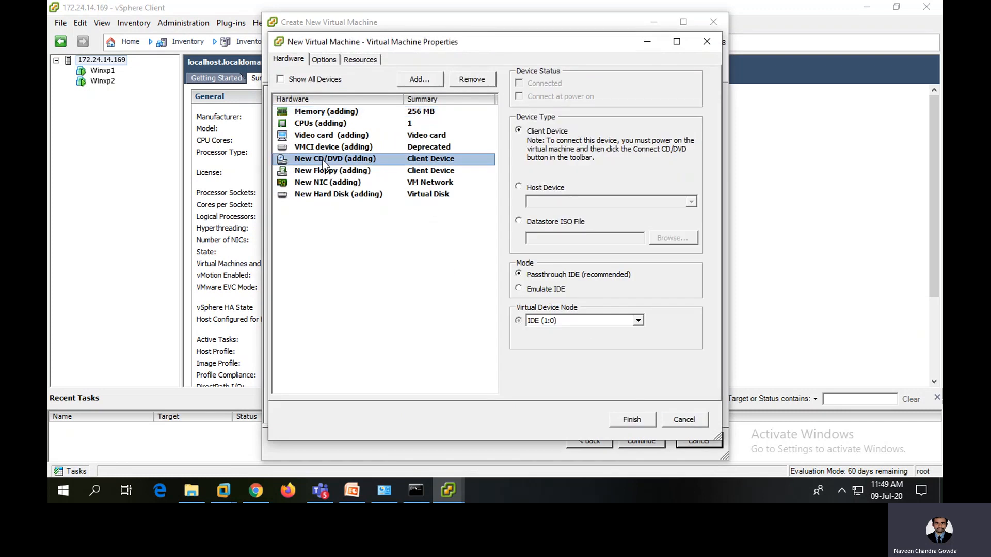
pyautogui.click(579, 226)
pyautogui.click(664, 240)
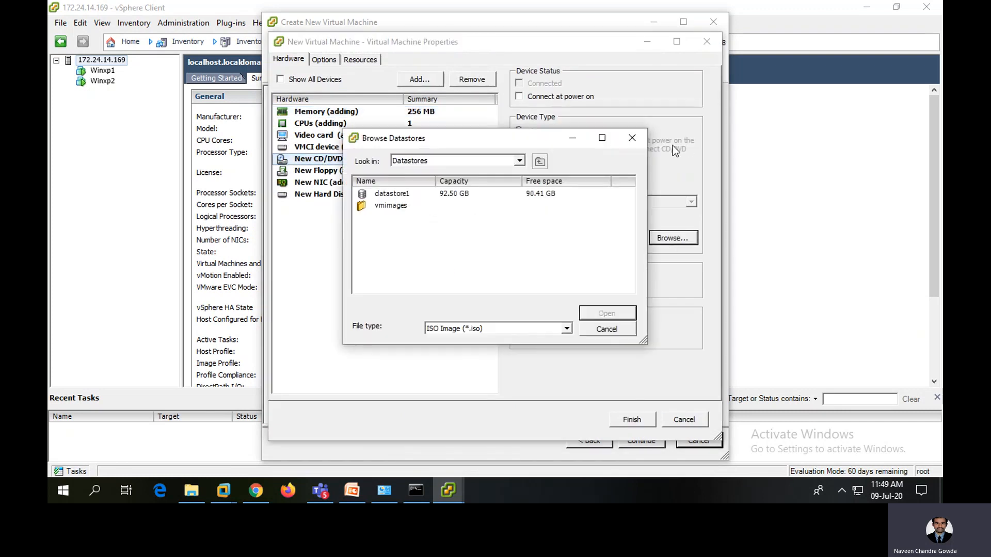
pyautogui.doubleClick(466, 196)
pyautogui.click(452, 229)
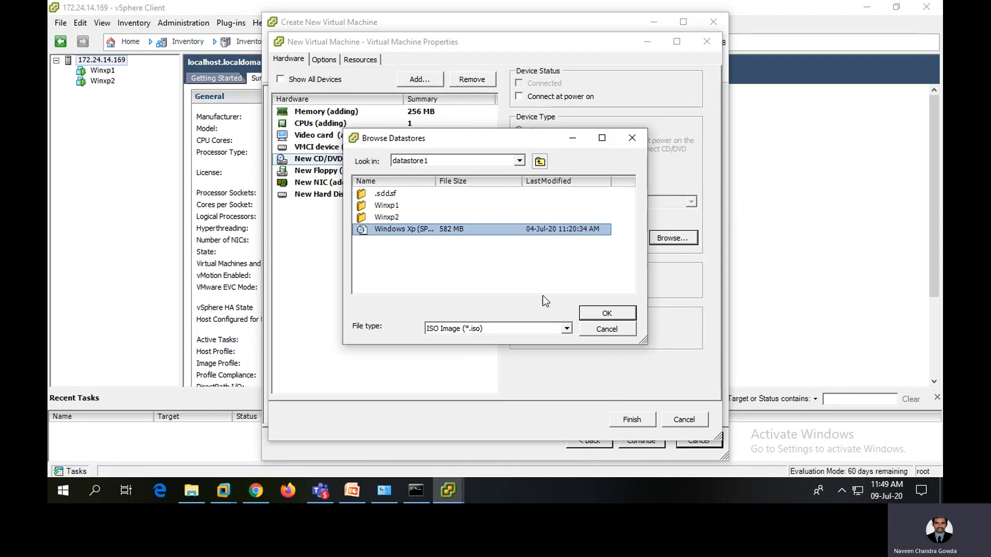
pyautogui.click(607, 313)
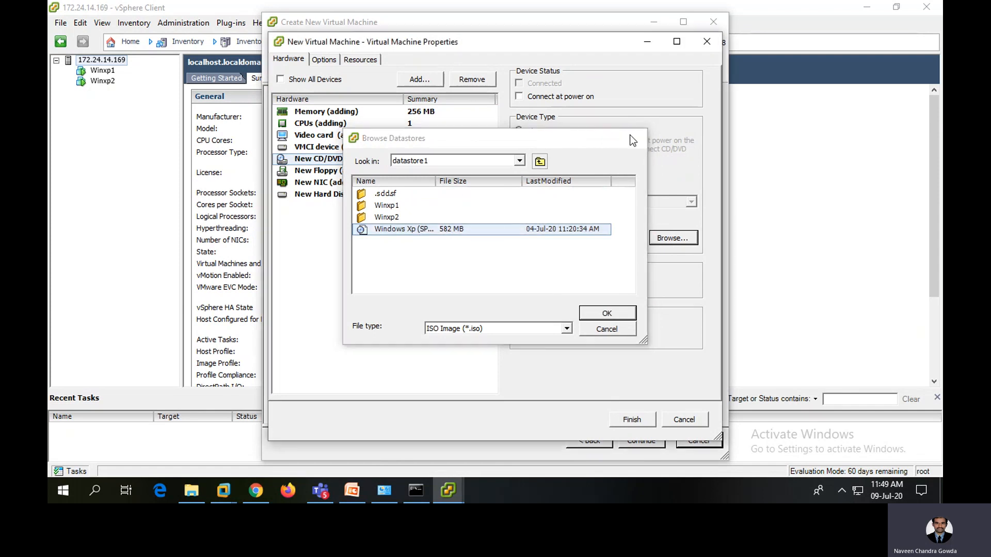
pyautogui.click(684, 419)
pyautogui.click(695, 426)
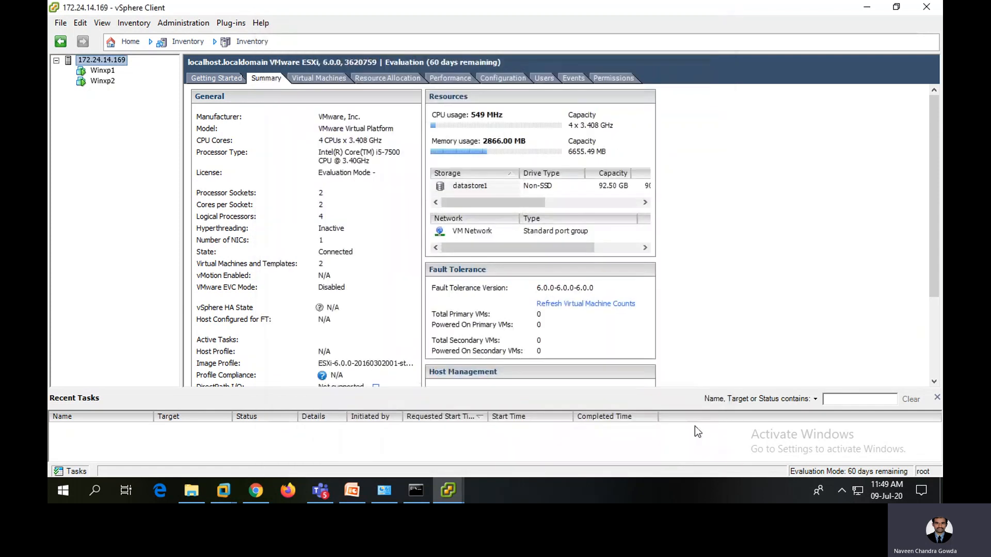
# - View the summaries of Winxp2 and Winxp1, and open the Winxp2 console in front of the client
pyautogui.click(102, 81)
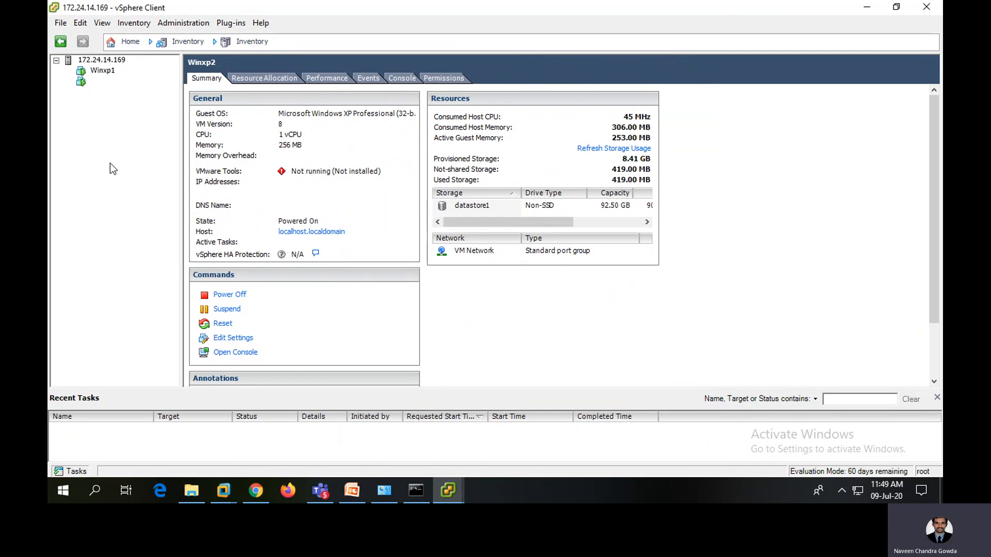
pyautogui.click(109, 71)
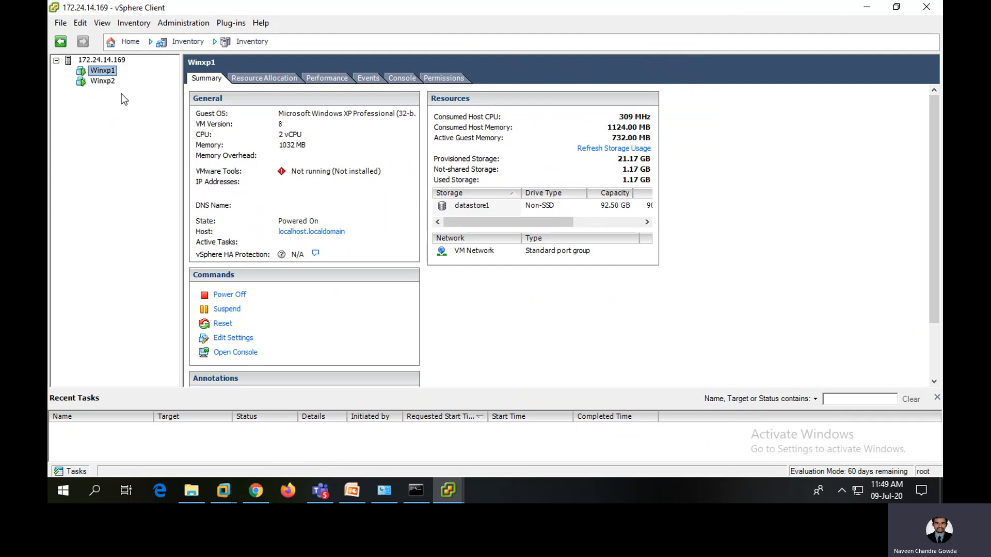
pyautogui.click(105, 81)
pyautogui.rightClick(105, 81)
pyautogui.click(159, 127)
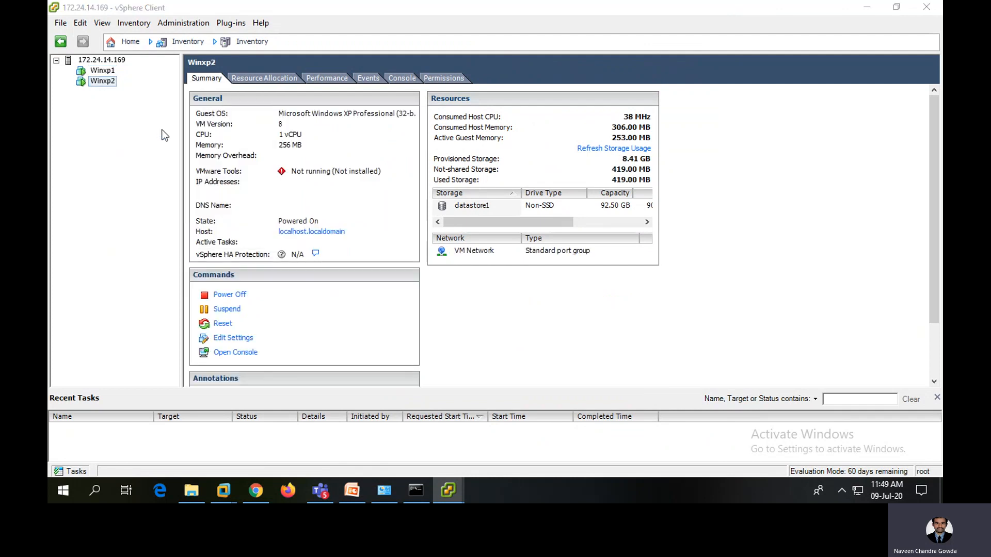
pyautogui.moveTo(453, 499)
pyautogui.click(570, 426)
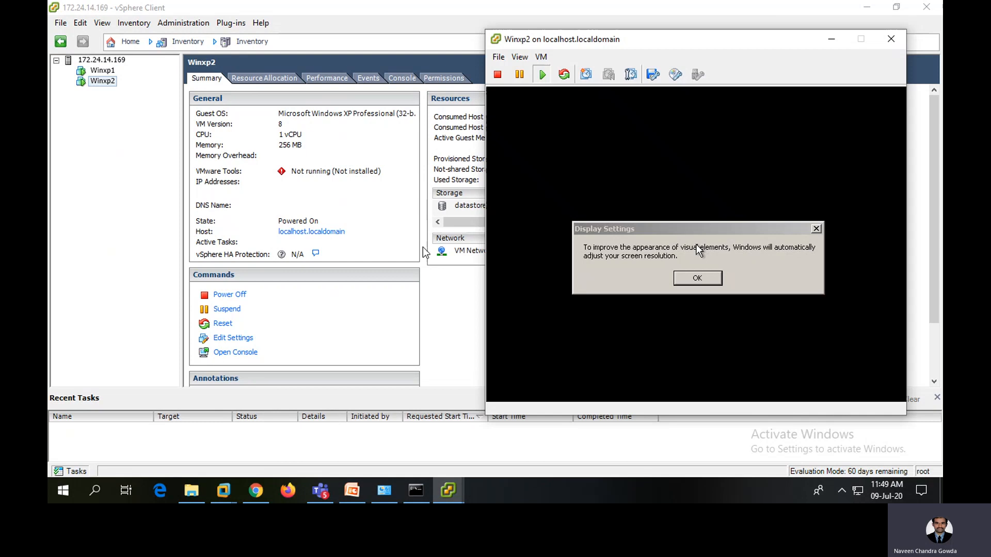
# - Accept the automatic screen resolution adjustment in the Winxp2 guest and move its console so the whole window is on screen
pyautogui.click(695, 280)
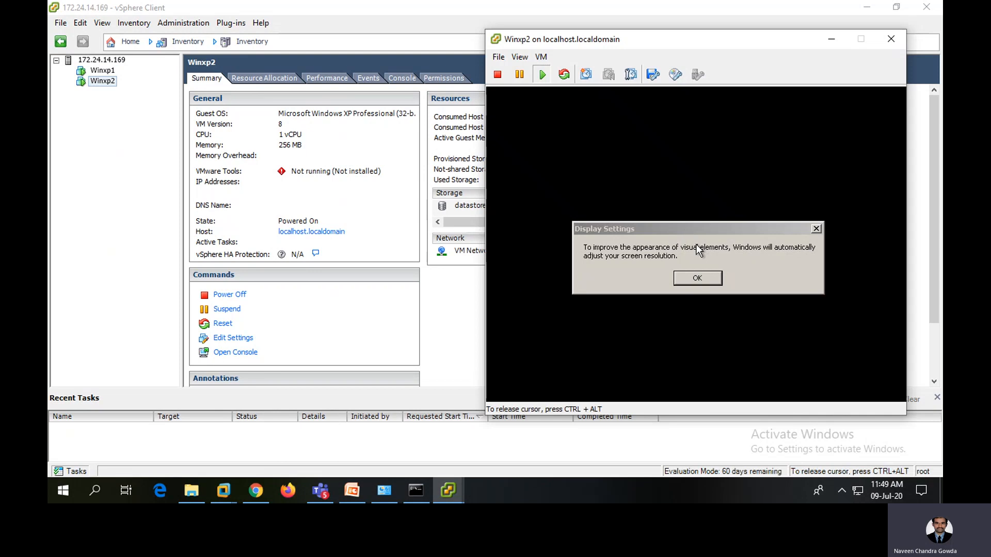
pyautogui.click(705, 279)
pyautogui.click(663, 182)
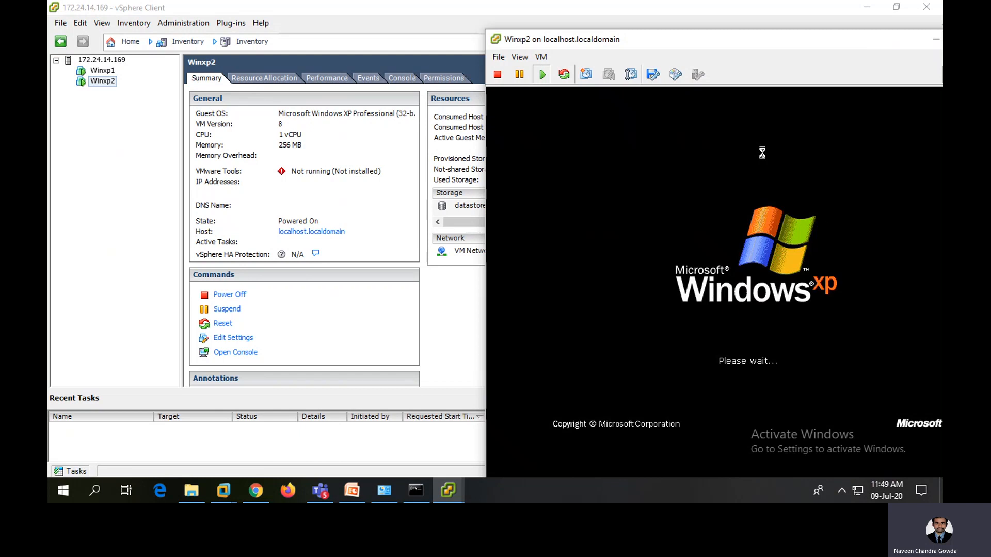
pyautogui.moveTo(779, 40); pyautogui.dragTo(507, 12)
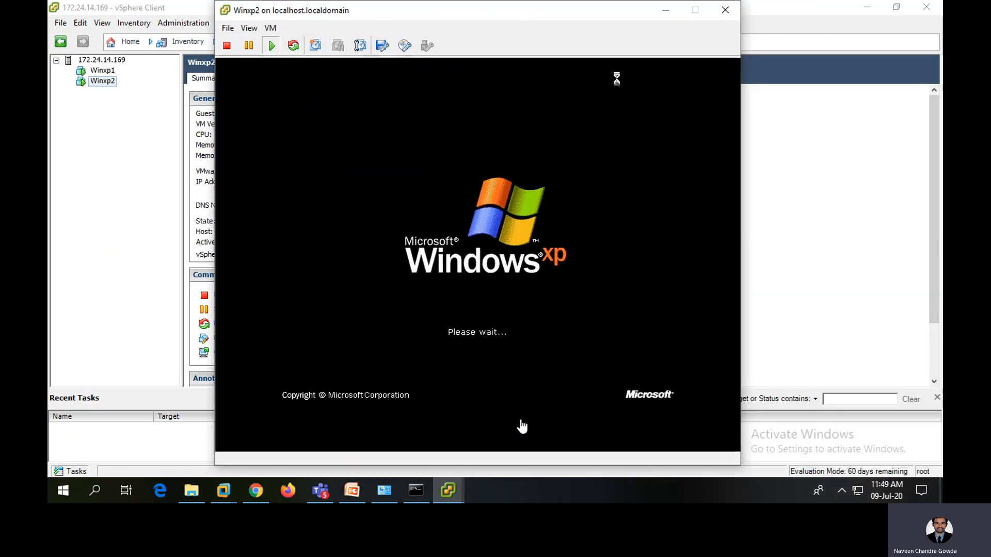
# - Switch to the OUTPUT slide in PowerPoint and bring up the Winxp1 and Winxp2 consoles side by side over it
pyautogui.click(351, 490)
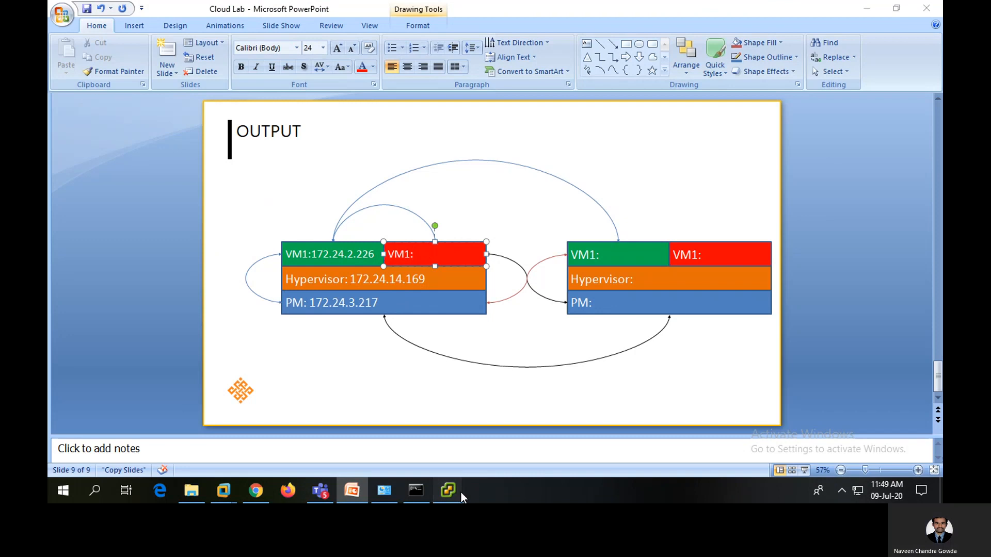
pyautogui.moveTo(454, 491)
pyautogui.click(542, 420)
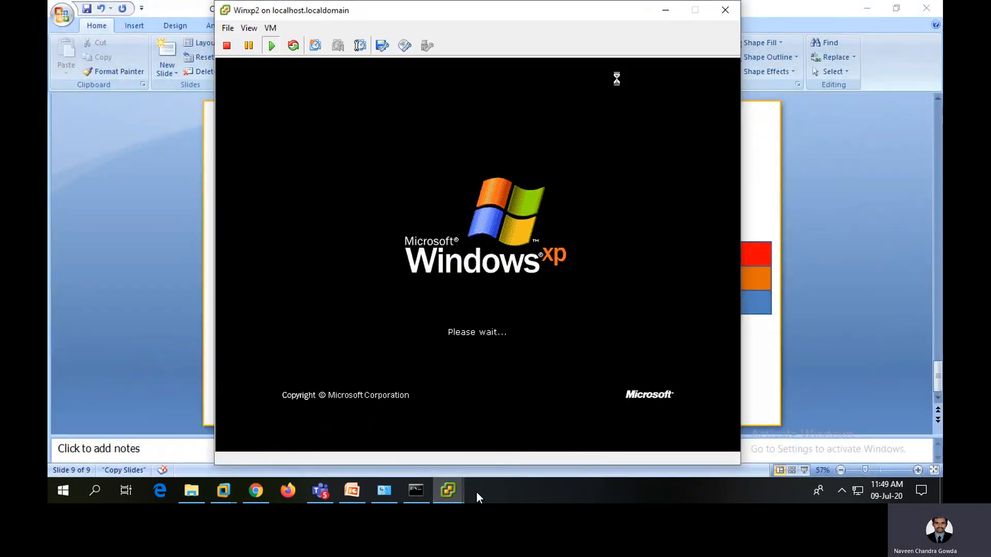
pyautogui.moveTo(453, 493)
pyautogui.click(493, 440)
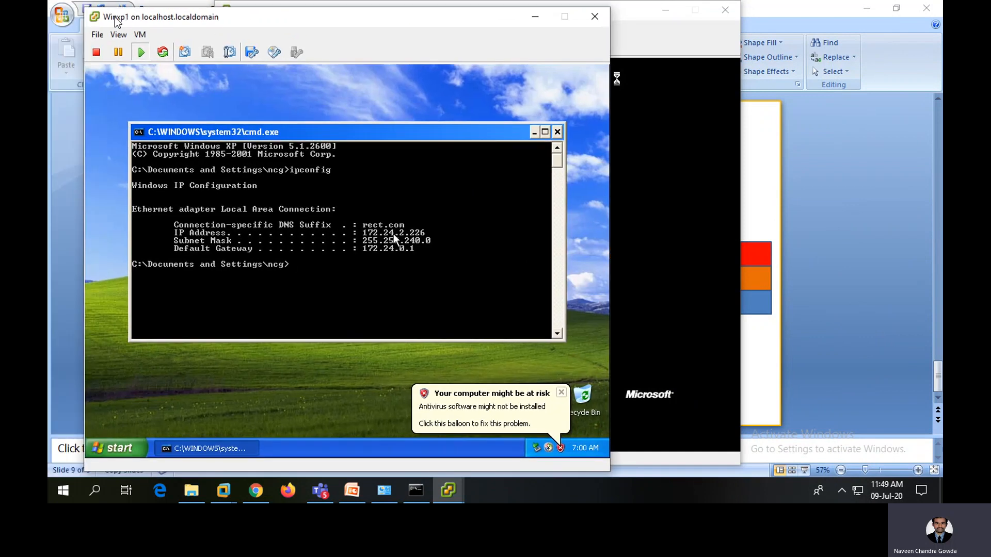
pyautogui.click(651, 19)
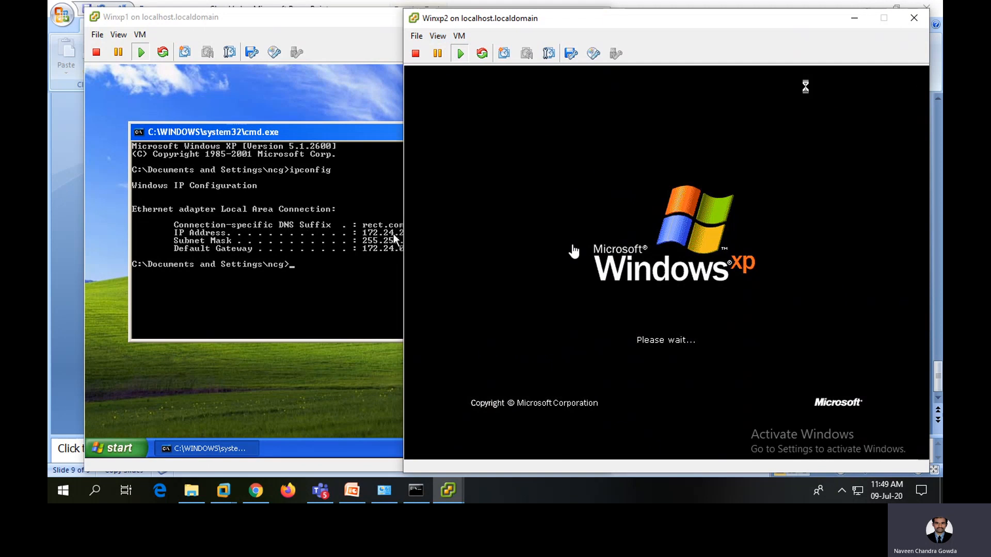
# - Start the Windows XP first-run setup on Winxp2, choose Not right now for Automatic Updates, and continue past the Internet connectivity check
pyautogui.click(626, 257)
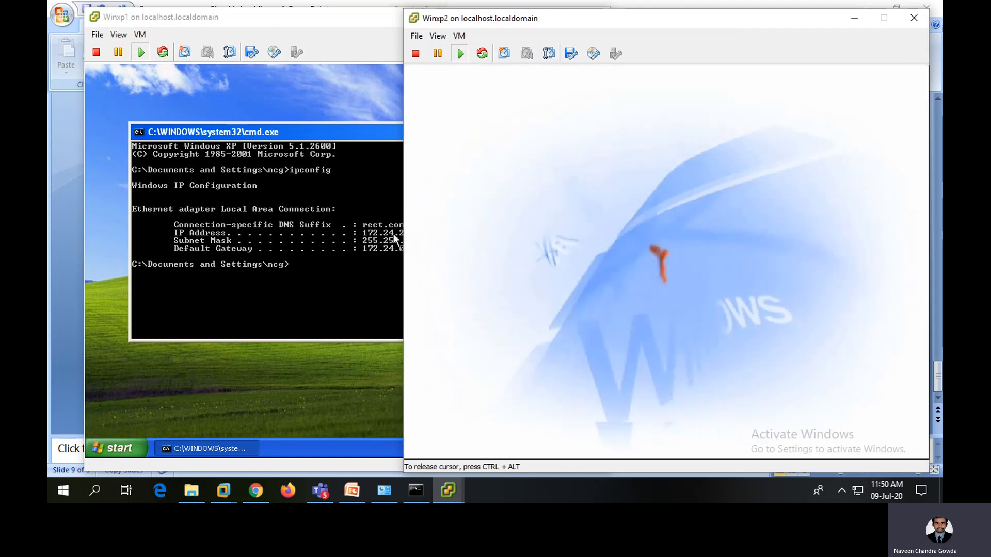
pyautogui.hotkey('ctrl', 'alt')
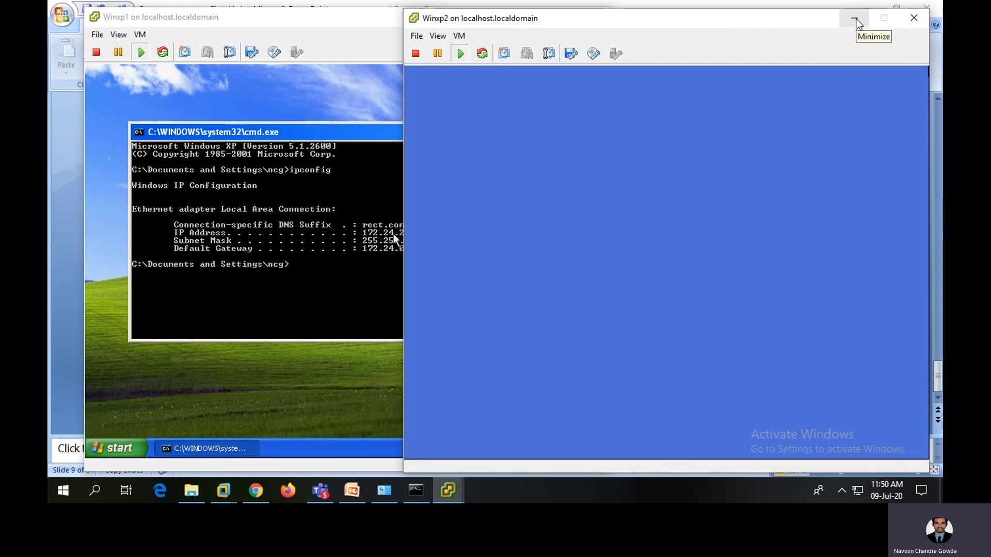
pyautogui.click(802, 311)
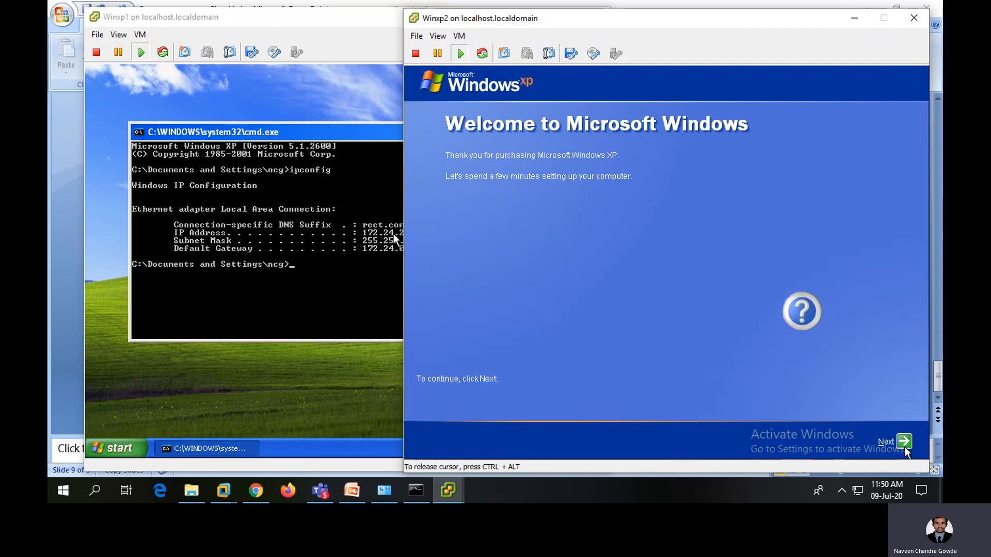
pyautogui.click(905, 444)
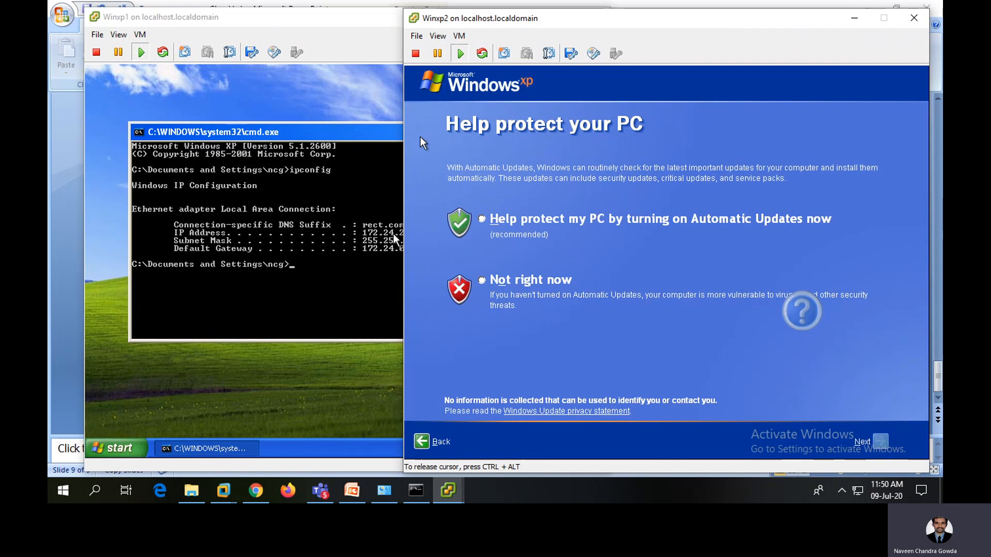
pyautogui.click(546, 285)
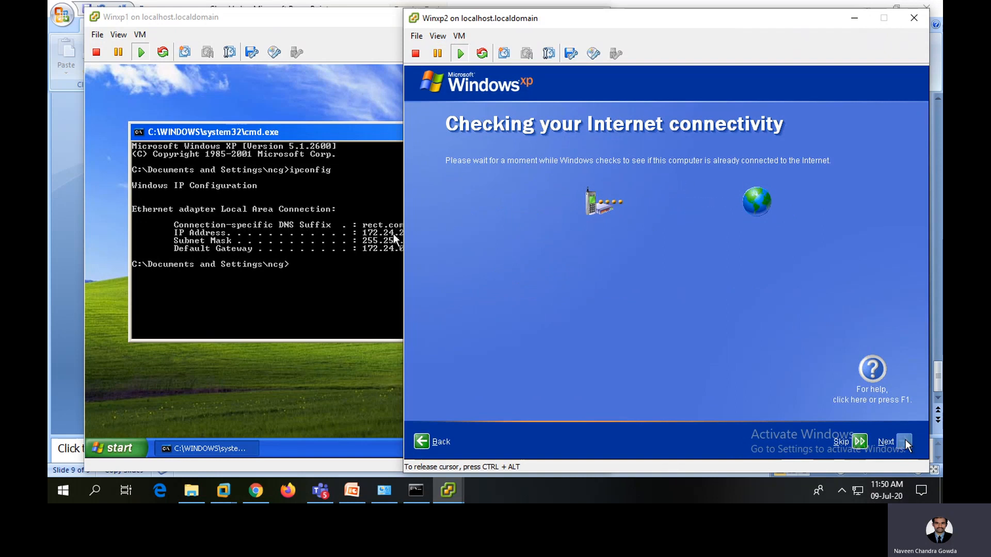
pyautogui.click(905, 443)
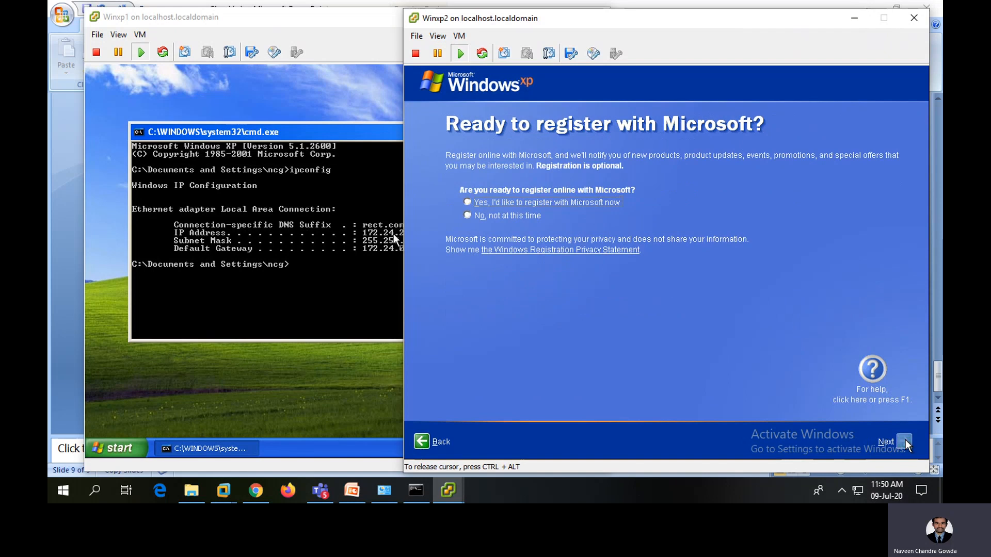
# - Decline online registration with Microsoft on Winxp2, enter the first user's name, and finish the Windows XP setup
pyautogui.click(483, 217)
pyautogui.click(904, 441)
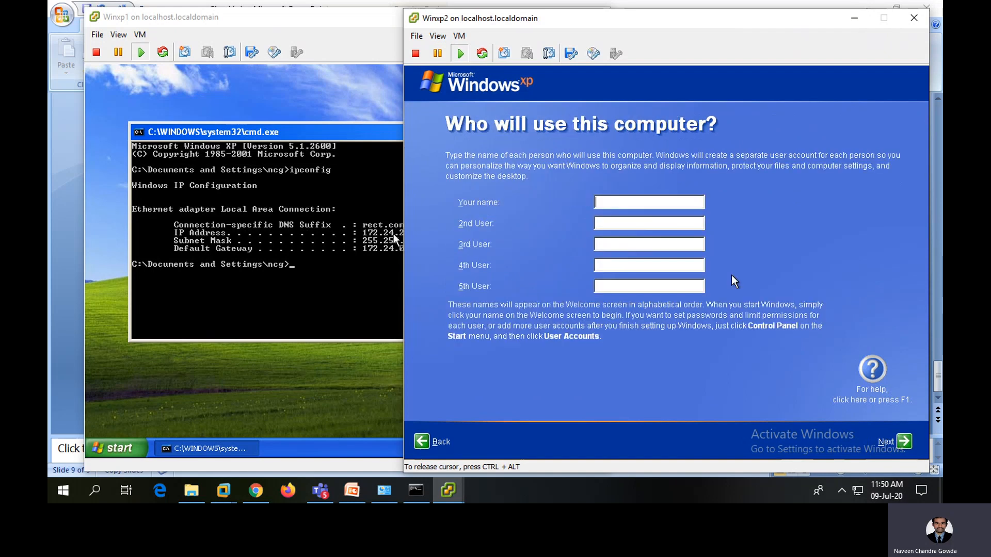
pyautogui.write('reva')
pyautogui.click(908, 440)
pyautogui.click(907, 441)
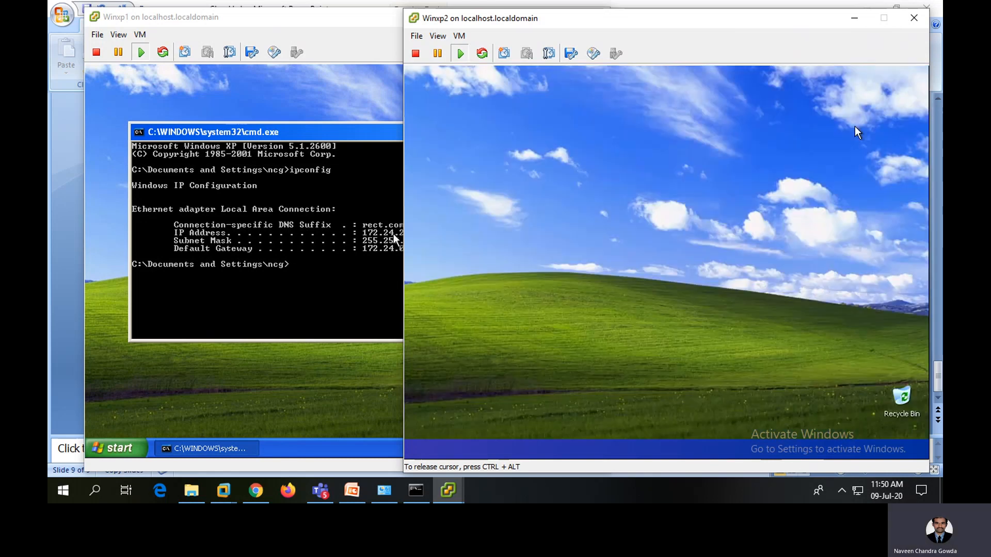
# - Open a Command Prompt in the Winxp2 guest through Run with cmd, and run ipconfig
pyautogui.click(649, 234)
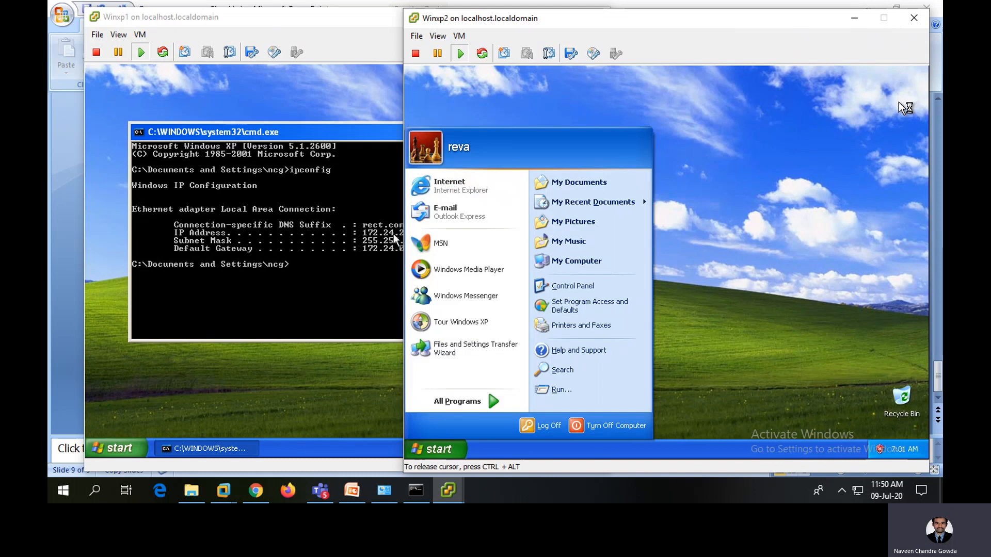
pyautogui.click(663, 351)
pyautogui.click(459, 447)
pyautogui.click(563, 390)
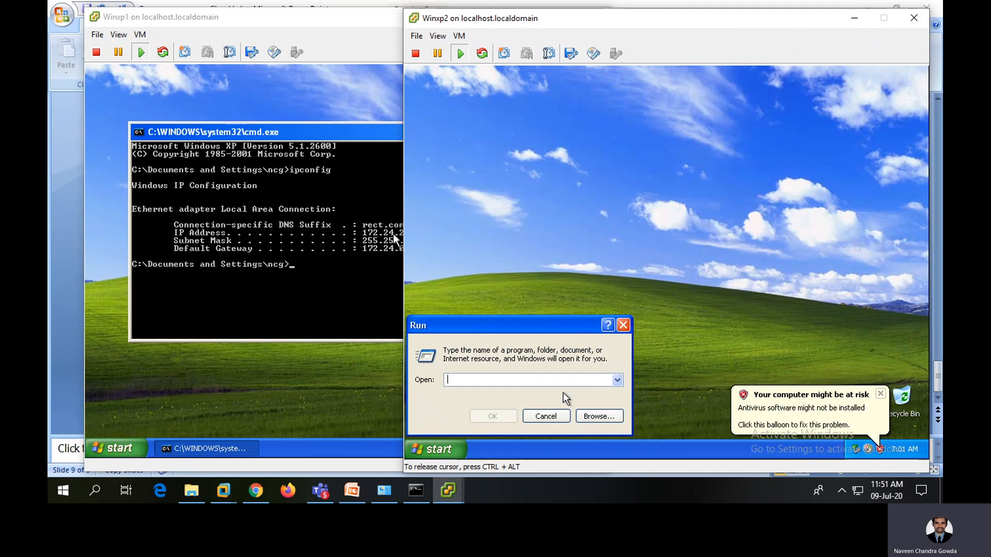
pyautogui.write('cmd')
pyautogui.press('Return')
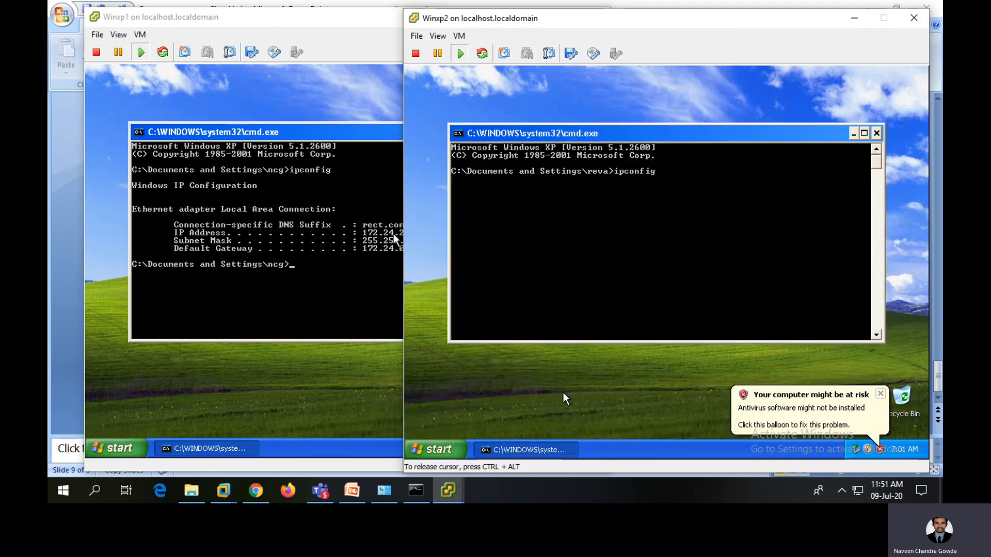
pyautogui.write('ipconfig')
pyautogui.press('Return')
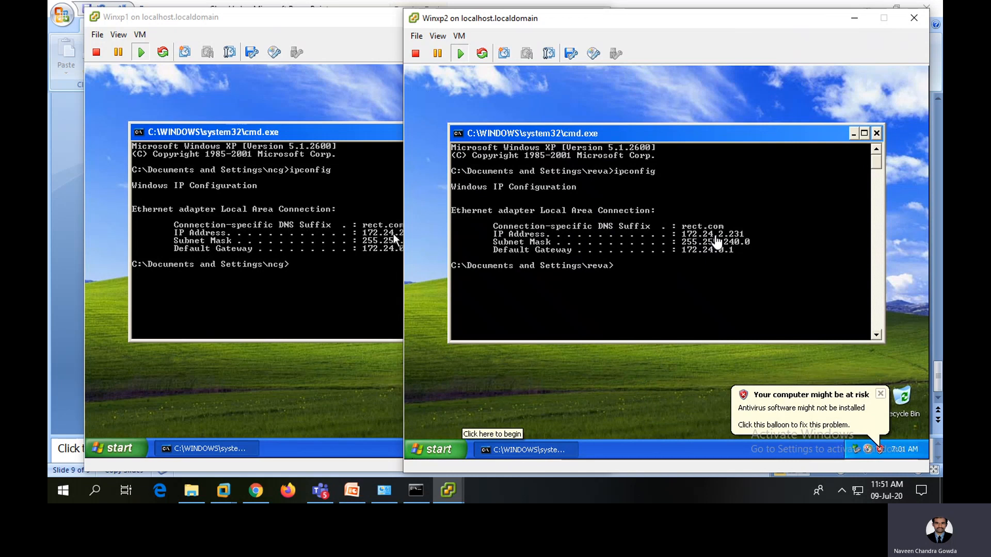
# - Switch to PowerPoint and enter 172.24.2.231 after VM1: in the first machine's red box on the OUTPUT slide
pyautogui.click(352, 490)
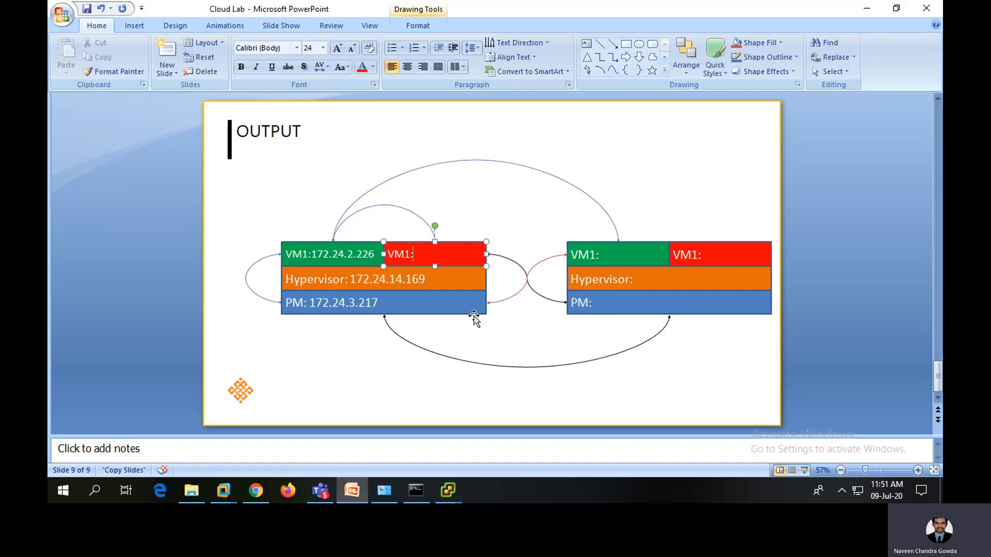
pyautogui.click(425, 253)
pyautogui.write('172.24.')
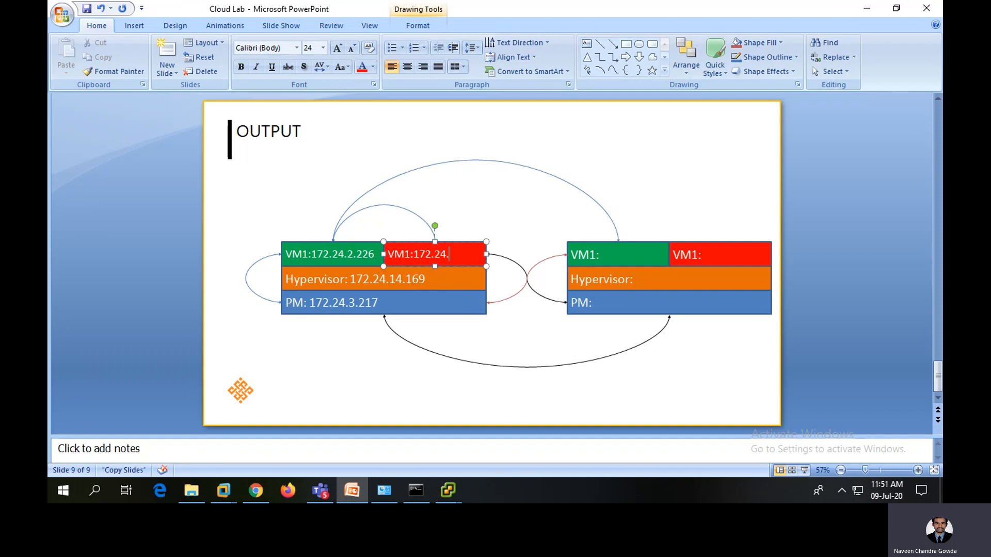
pyautogui.write('2.231')
# - Review the IP addresses in the first machine's two VM boxes and PM box by highlighting them on the slide
pyautogui.moveTo(311, 254); pyautogui.dragTo(362, 255)
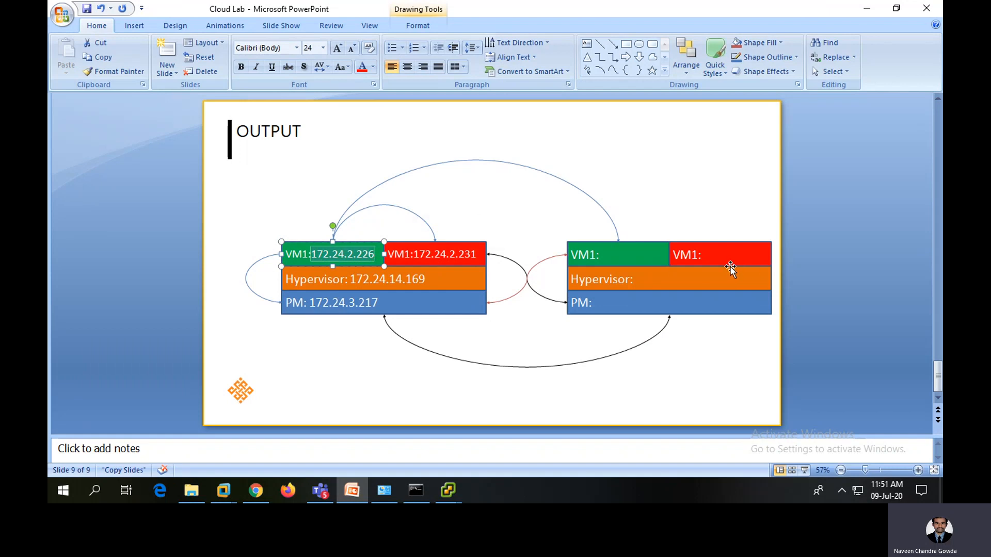
pyautogui.click(419, 255)
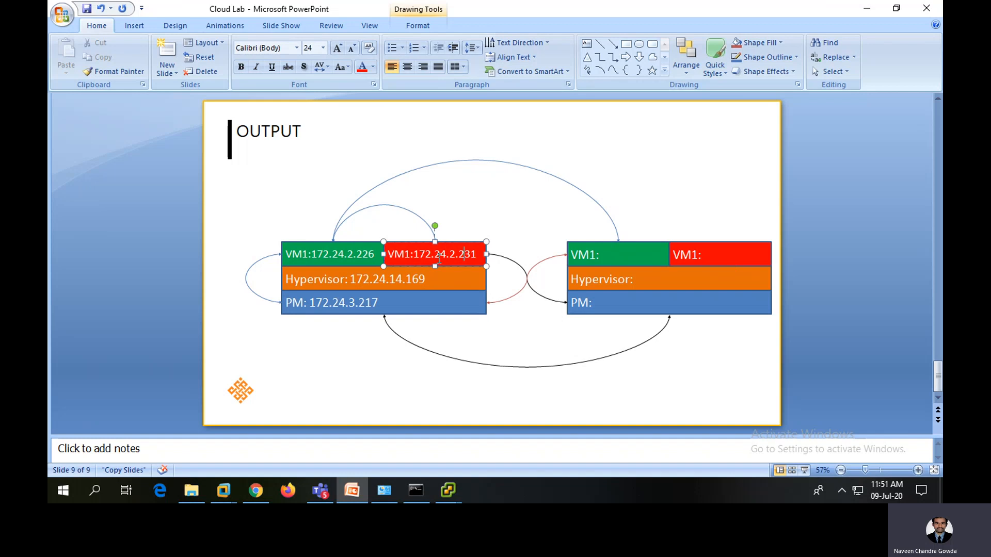
pyautogui.click(550, 381)
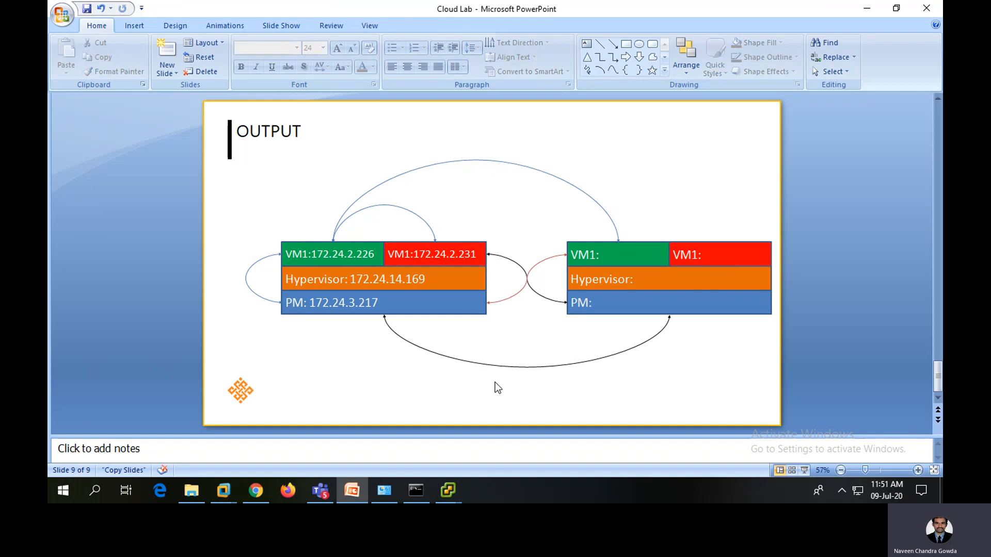
pyautogui.click(305, 303)
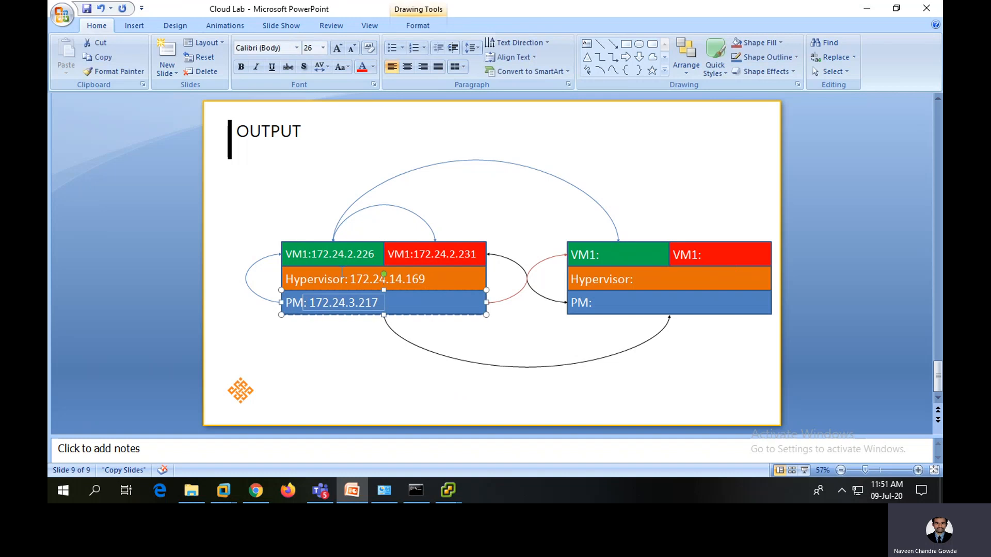
pyautogui.click(372, 253)
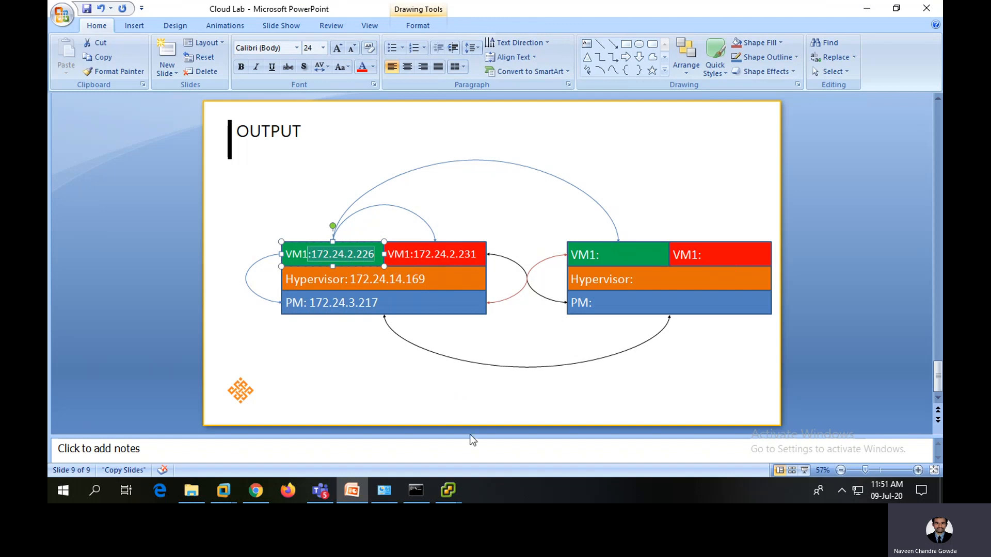
# - Switch to the host's Command Prompt and place it over the slide so the first machine's addresses stay visible, leaving an empty prompt line
pyautogui.click(420, 485)
pyautogui.moveTo(816, 3); pyautogui.dragTo(807, 44)
pyautogui.moveTo(605, 39); pyautogui.dragTo(738, 54)
pyautogui.click(593, 371)
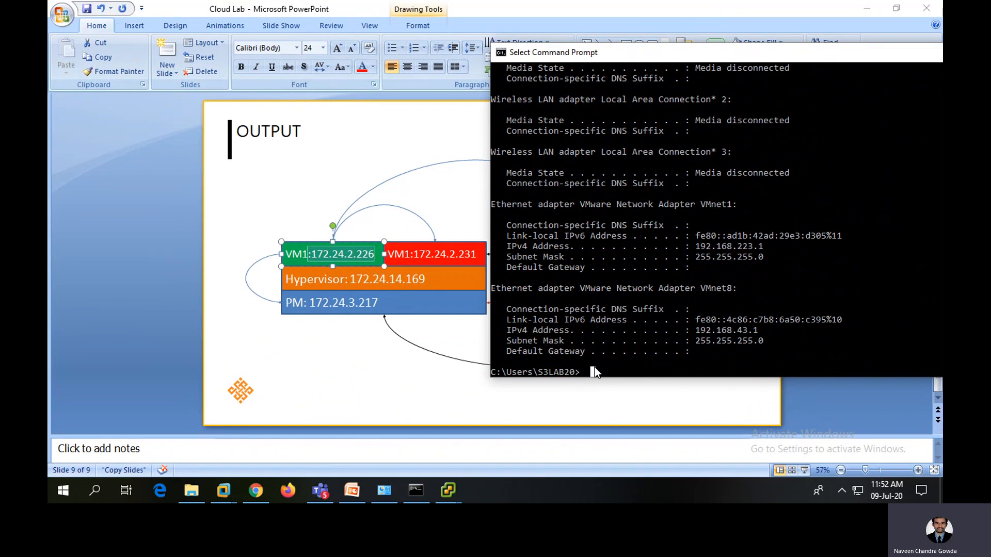
pyautogui.press('Escape')
pyautogui.write('pi')
pyautogui.press('BackSpace')
pyautogui.press('BackSpace')
pyautogui.scroll(4, 768, 184)
pyautogui.scroll(-10, 768, 184)
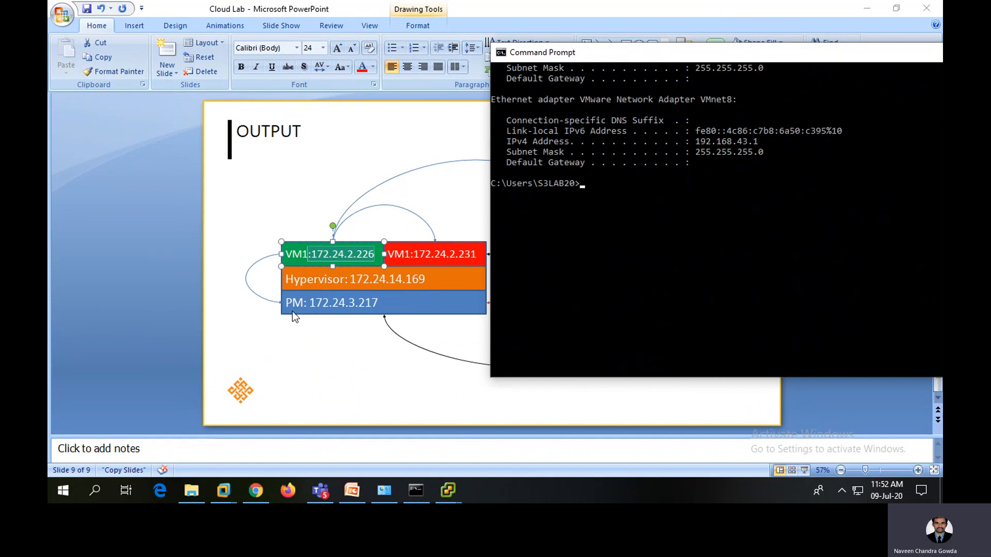
# - Ping 172.24.3.218 from the host's Command Prompt
pyautogui.write('ping 172.24.3.218')
pyautogui.press('Return')
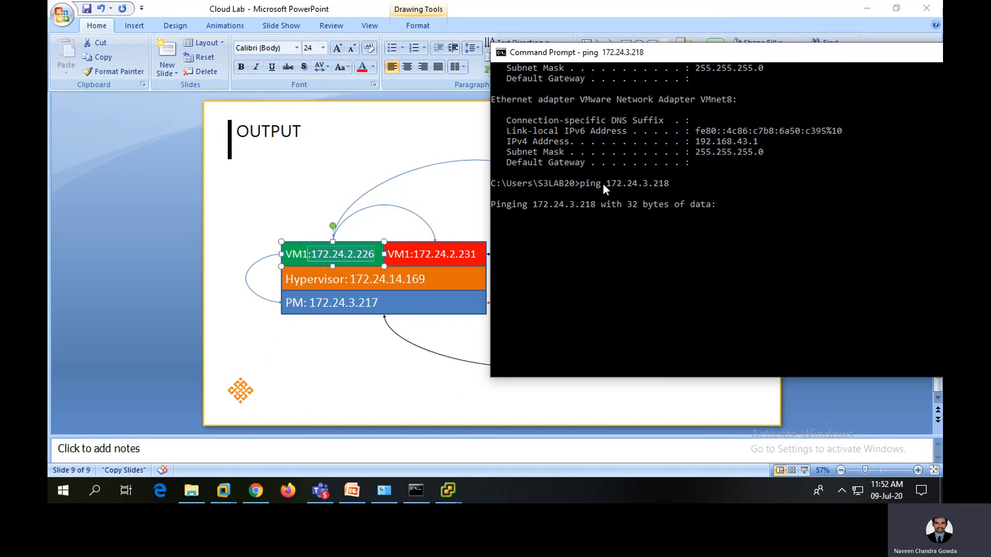
# - Maximize the Command Prompt and examine the pinged address and the replies, clearing the text selection so the ping can continue
pyautogui.doubleClick(724, 54)
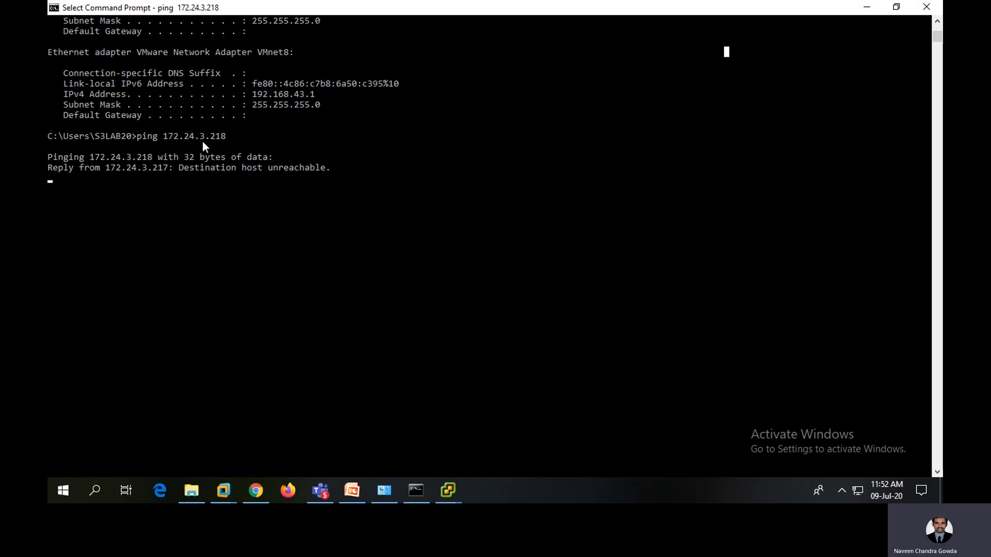
pyautogui.moveTo(166, 135); pyautogui.dragTo(226, 136)
pyautogui.click(447, 136)
pyautogui.moveTo(180, 168); pyautogui.dragTo(333, 170)
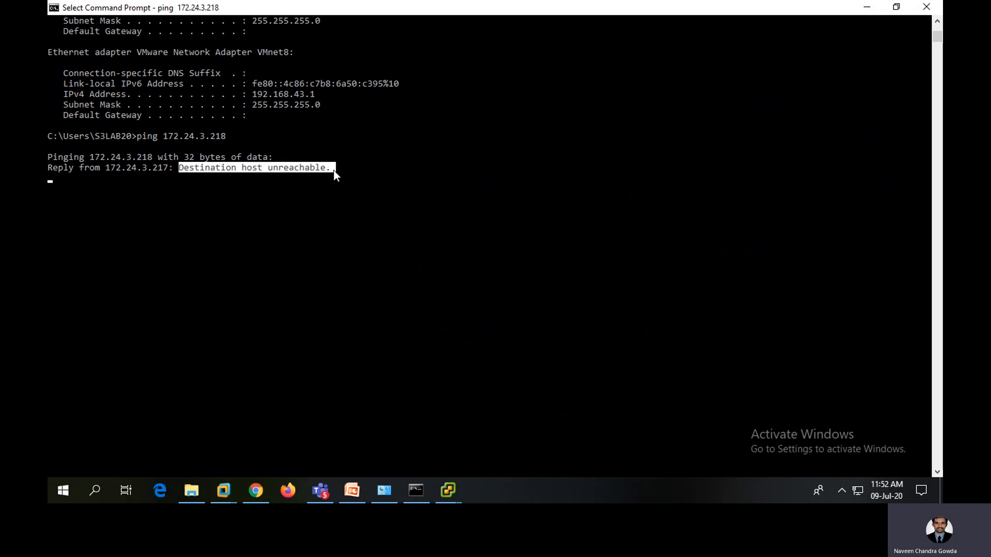
pyautogui.click(364, 169)
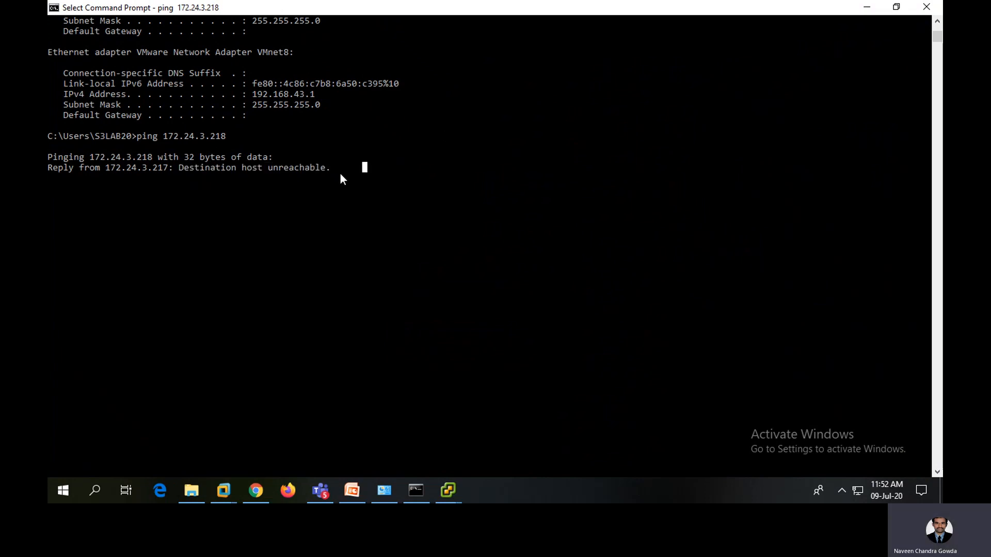
pyautogui.click(167, 136)
pyautogui.moveTo(166, 135); pyautogui.dragTo(224, 137)
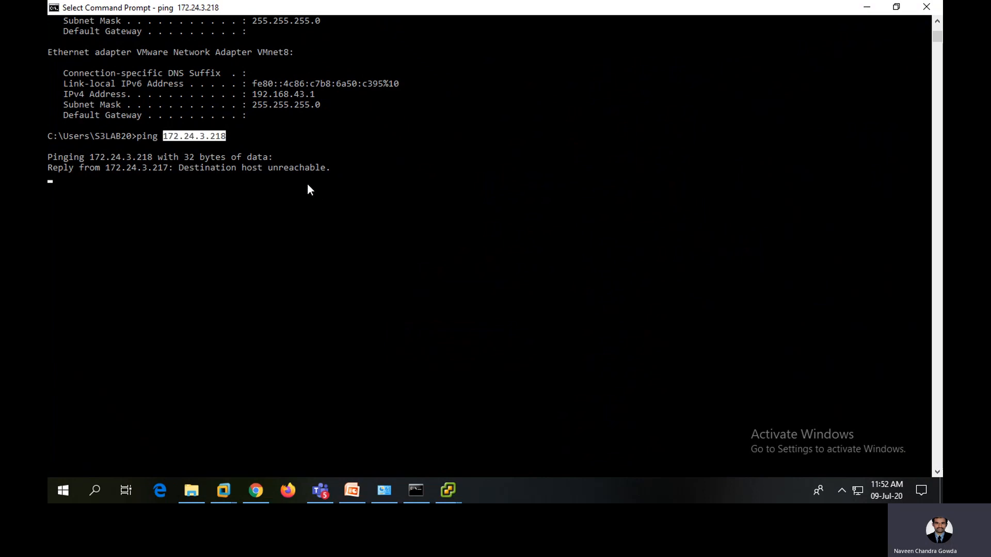
pyautogui.click(218, 137)
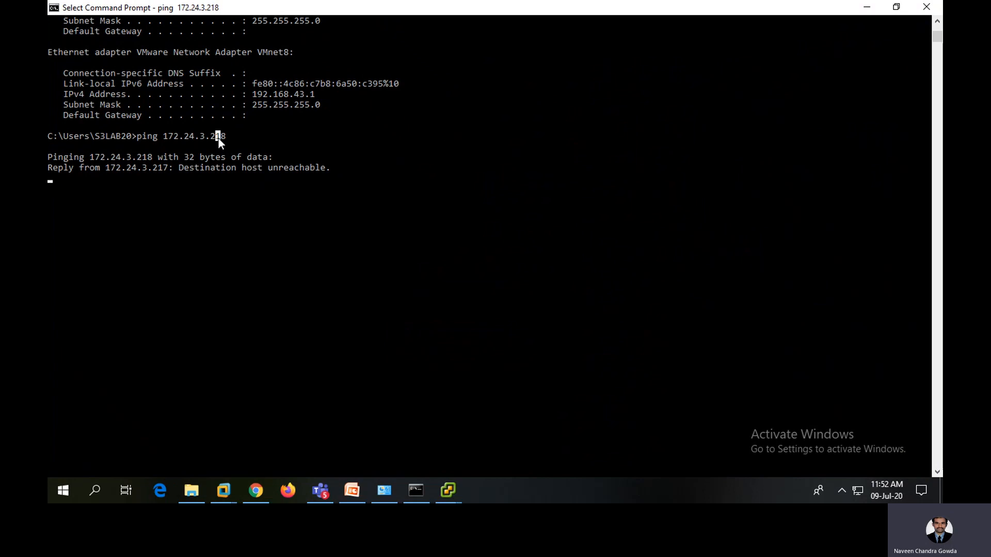
pyautogui.click(244, 187)
pyautogui.moveTo(184, 169); pyautogui.dragTo(276, 177)
pyautogui.click(171, 137)
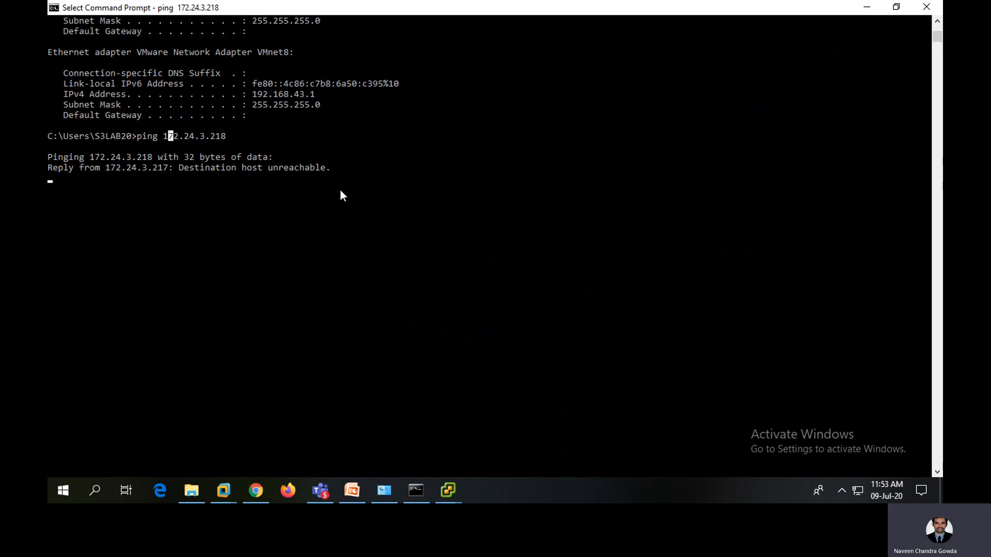
pyautogui.press('Escape')
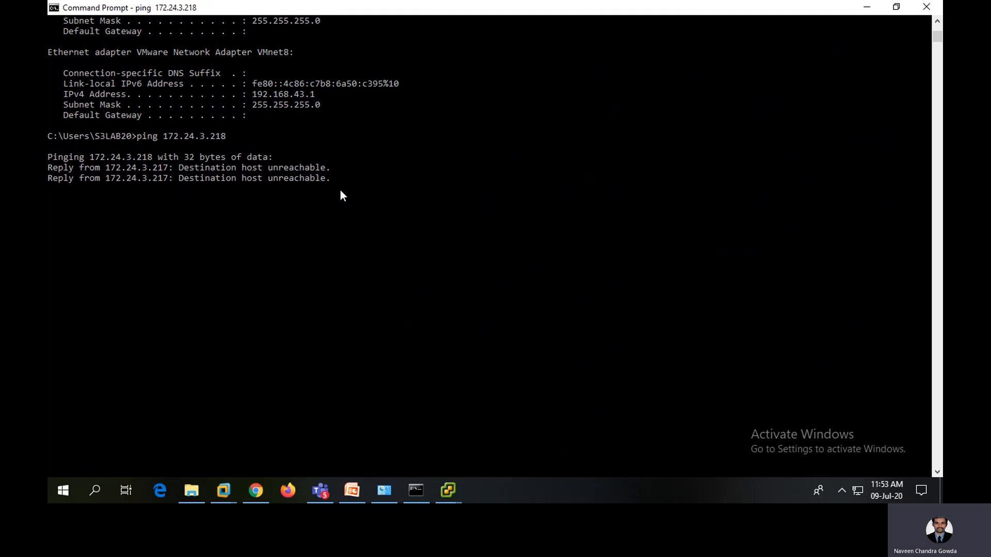
pyautogui.click(340, 190)
pyautogui.press('Escape')
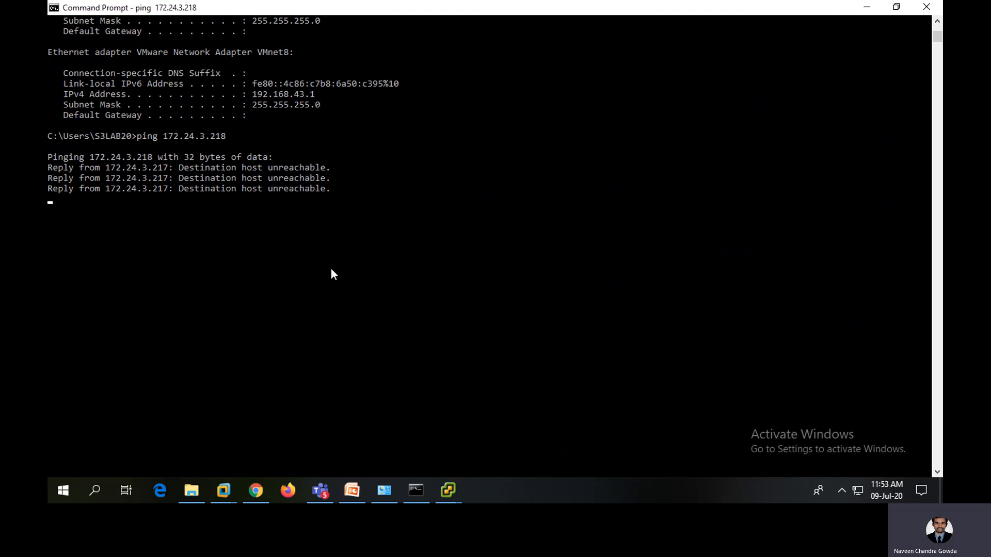
pyautogui.click(363, 249)
pyautogui.hotkey('ctrl', 'z')
pyautogui.hotkey('ctrl', 'x')
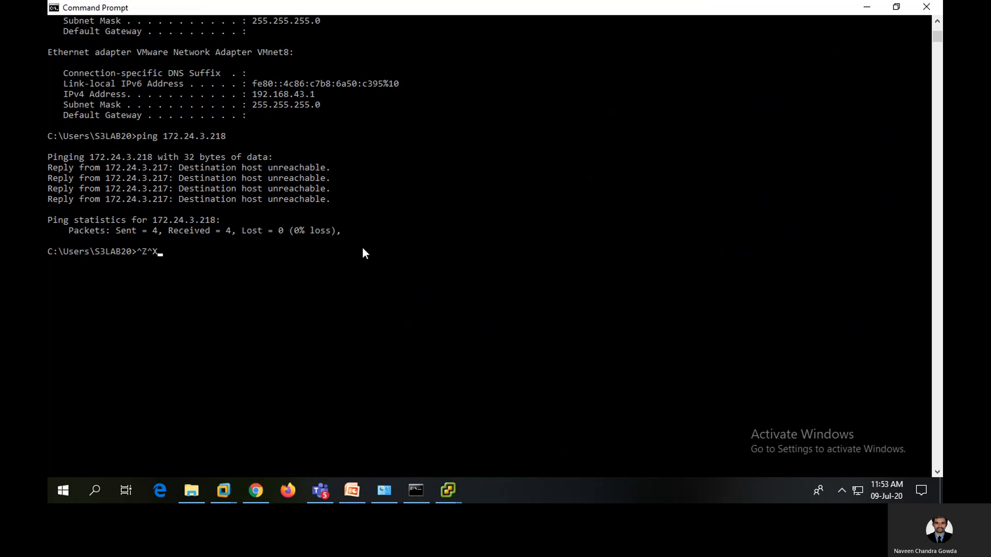
pyautogui.press('BackSpace')
pyautogui.press('BackSpace')
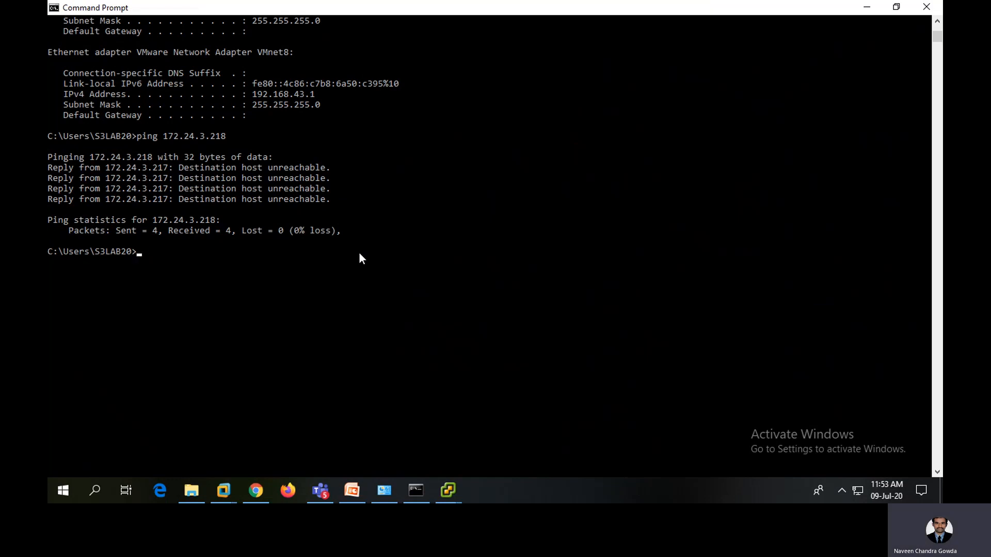
# - Ping 172.24.24.205 from the host's Command Prompt
pyautogui.write('ping 172.24.24.205')
pyautogui.press('Return')
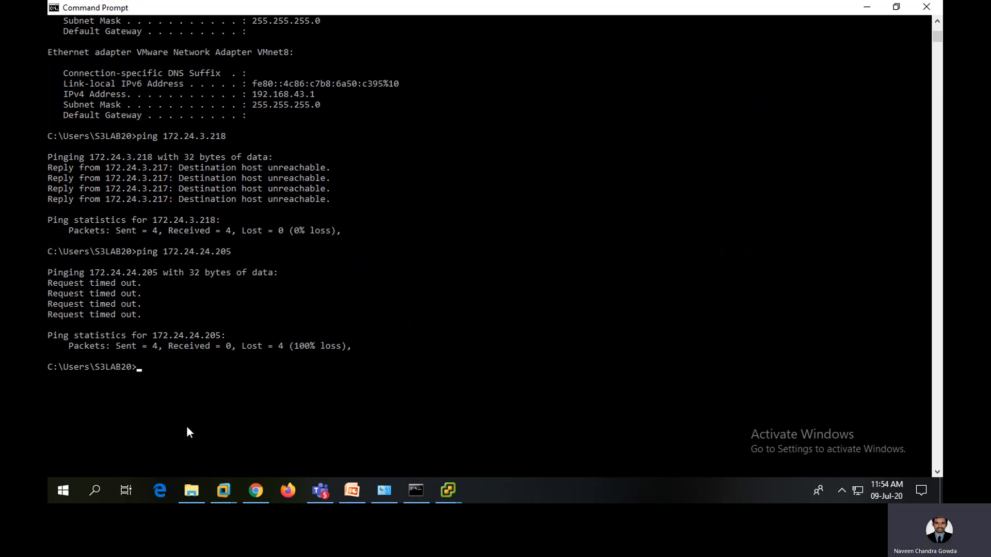
# - Ping 172.24.3.211 from the host's Command Prompt
pyautogui.write('ping 172.24.3.211')
pyautogui.press('Return')
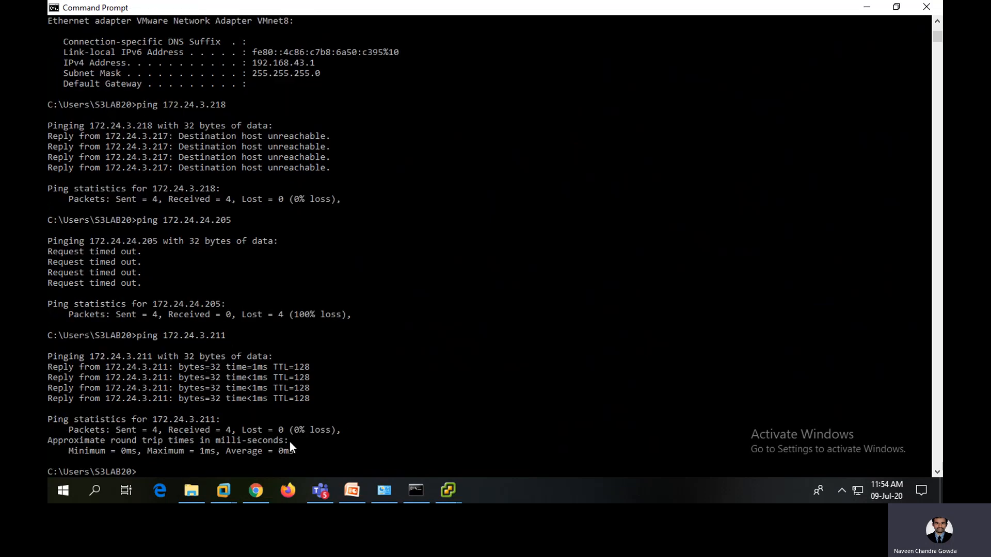
# - Examine and compare the output of the three pings, highlighting the whole block and the address 172.24.3.211
pyautogui.moveTo(300, 453); pyautogui.dragTo(49, 106)
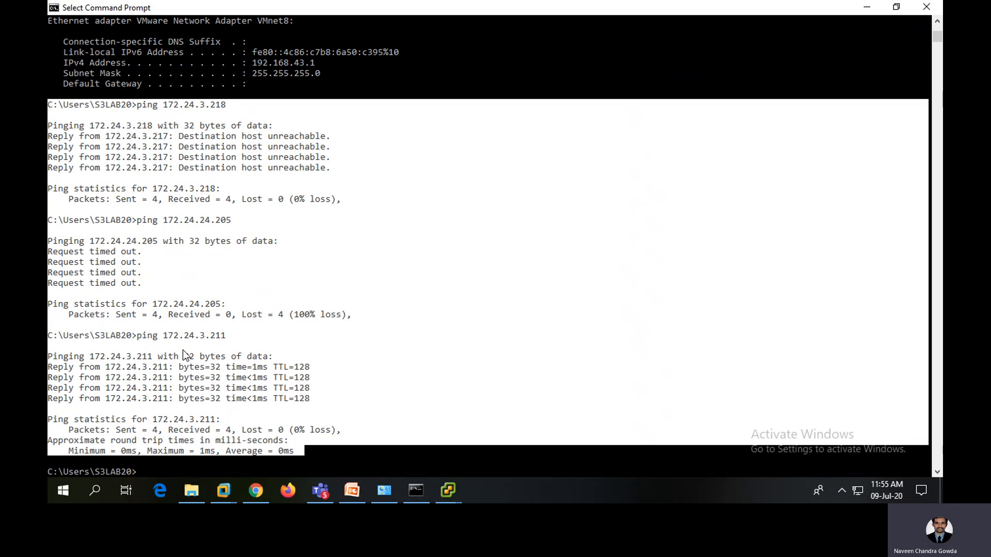
pyautogui.click(270, 345)
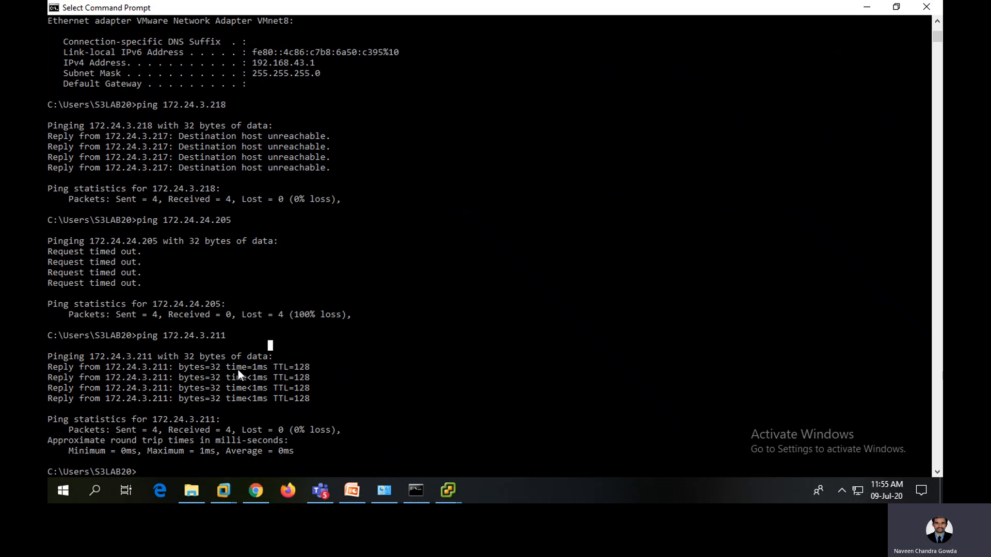
pyautogui.moveTo(163, 333); pyautogui.dragTo(234, 342)
pyautogui.click(379, 365)
pyautogui.moveTo(317, 458); pyautogui.dragTo(48, 105)
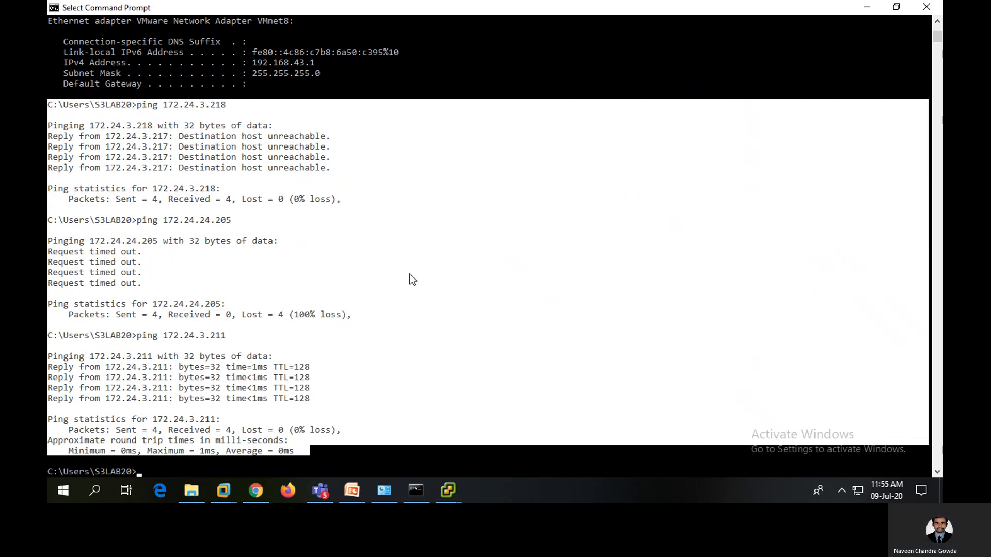
pyautogui.click(395, 276)
pyautogui.scroll(-2, 405, 424)
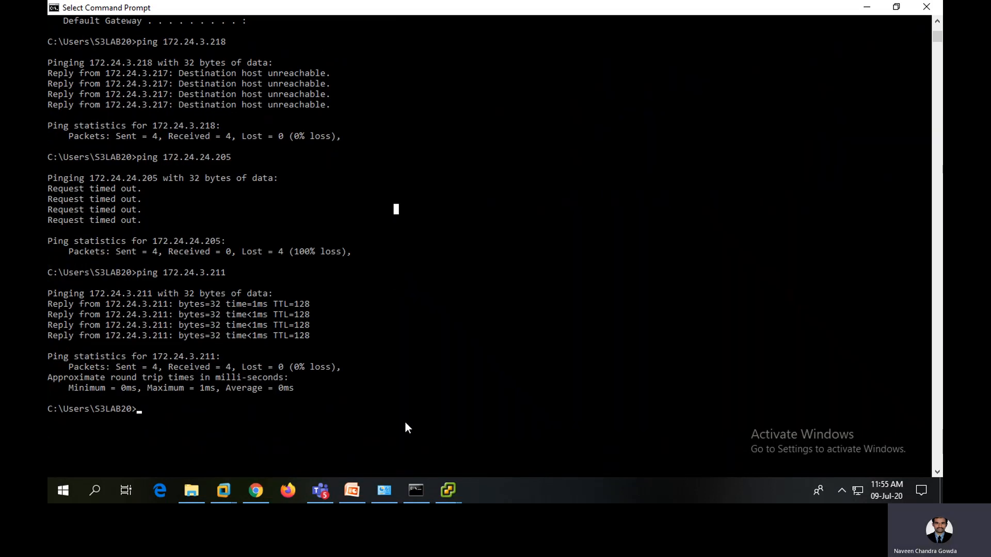
# - Return to the OUTPUT slide in PowerPoint and inspect the first machine's PM and green VM1 boxes, leaving nothing selected
pyautogui.click(364, 489)
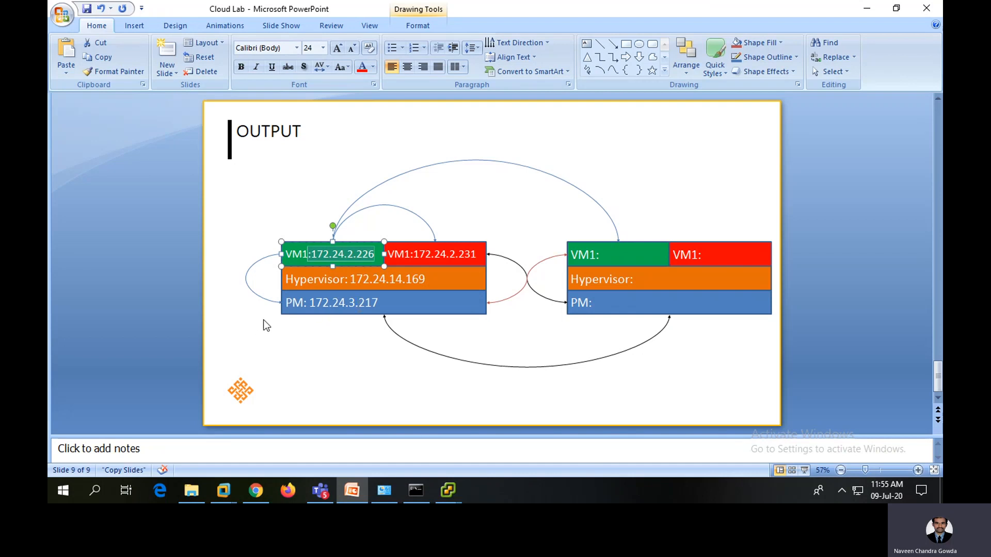
pyautogui.click(279, 318)
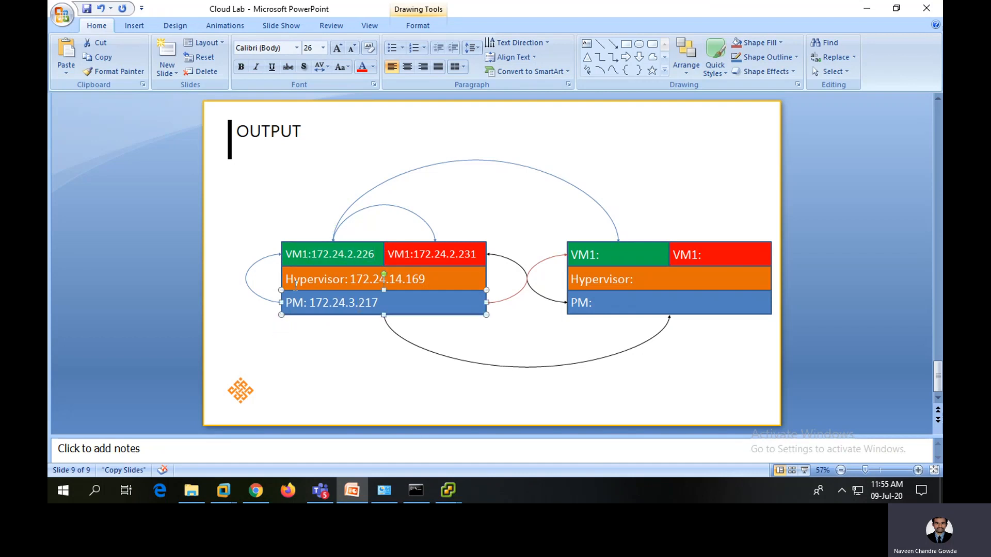
pyautogui.click(310, 255)
pyautogui.click(318, 333)
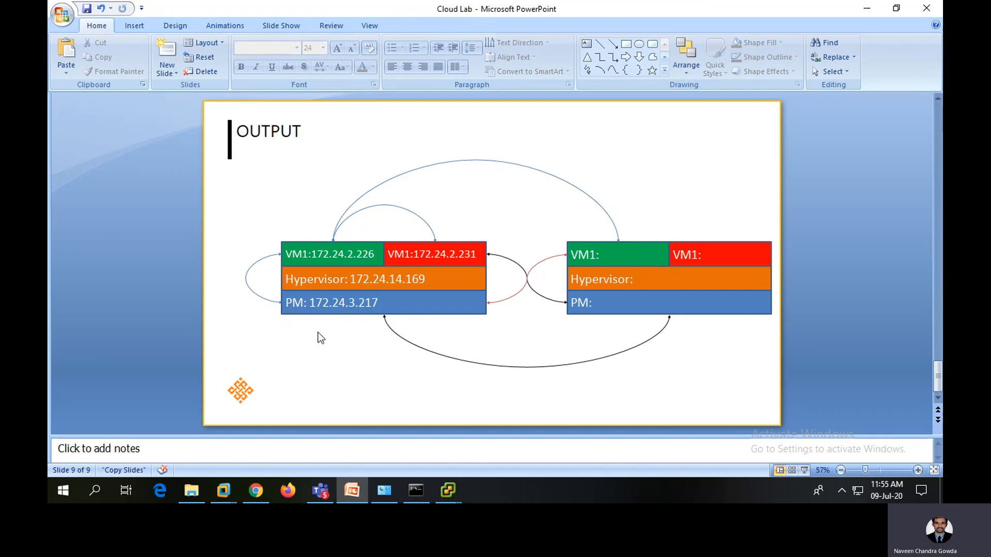
pyautogui.click(318, 305)
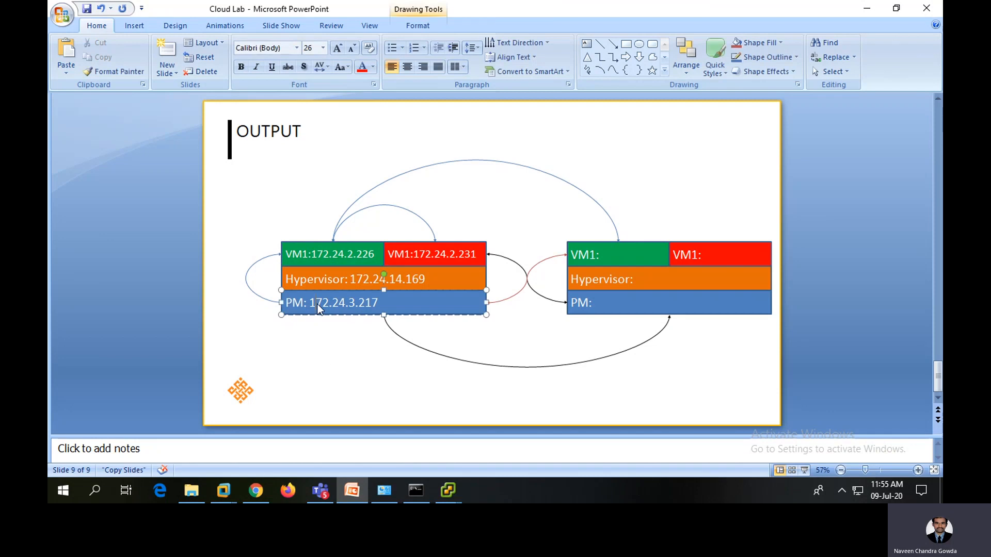
pyautogui.click(328, 258)
pyautogui.click(319, 343)
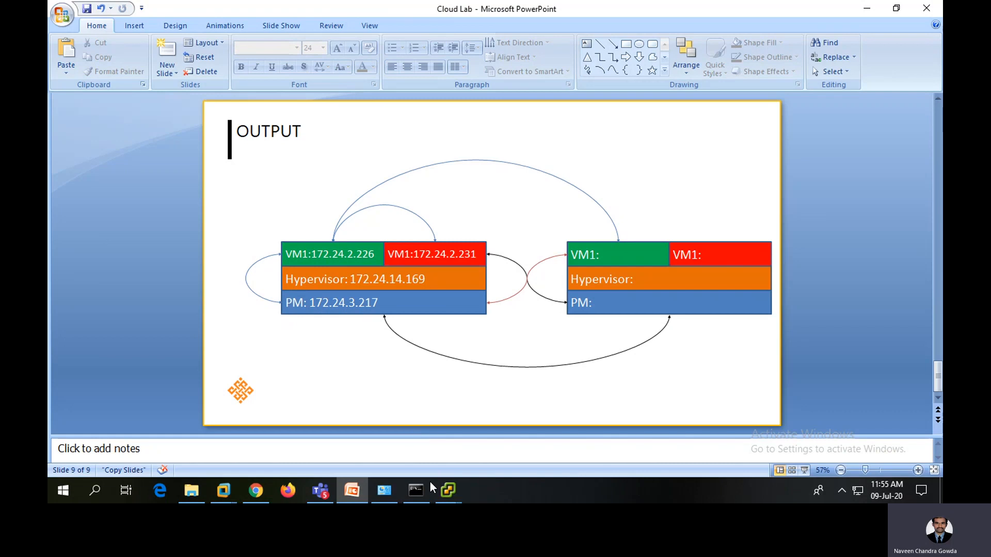
# - Switch to the host's Command Prompt, move it beside the first machine's boxes, ping 172.24.2.226 and mark the pinged address
pyautogui.click(416, 491)
pyautogui.moveTo(568, 21); pyautogui.dragTo(583, 60)
pyautogui.click(614, 337)
pyautogui.write('ping 1')
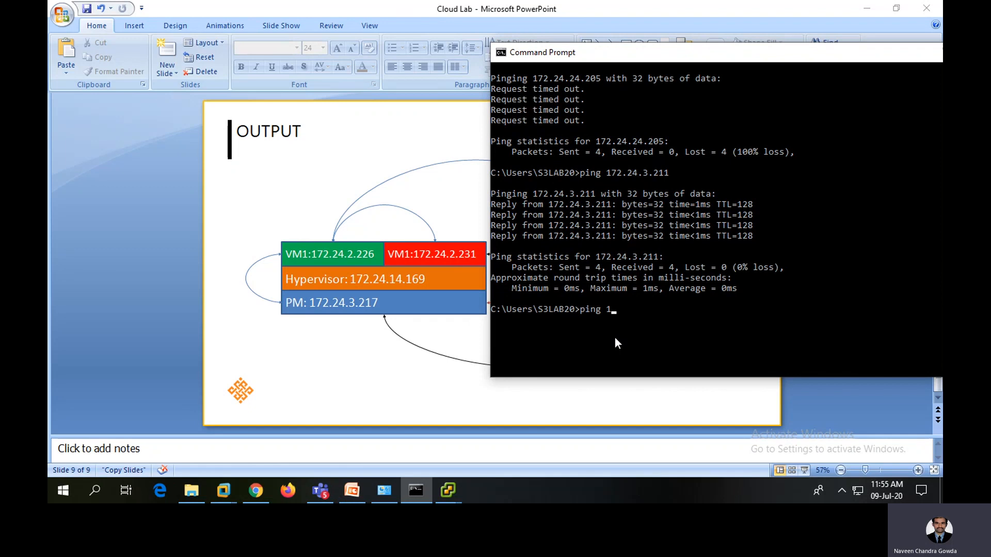
pyautogui.write('72.24.2.226')
pyautogui.press('Return')
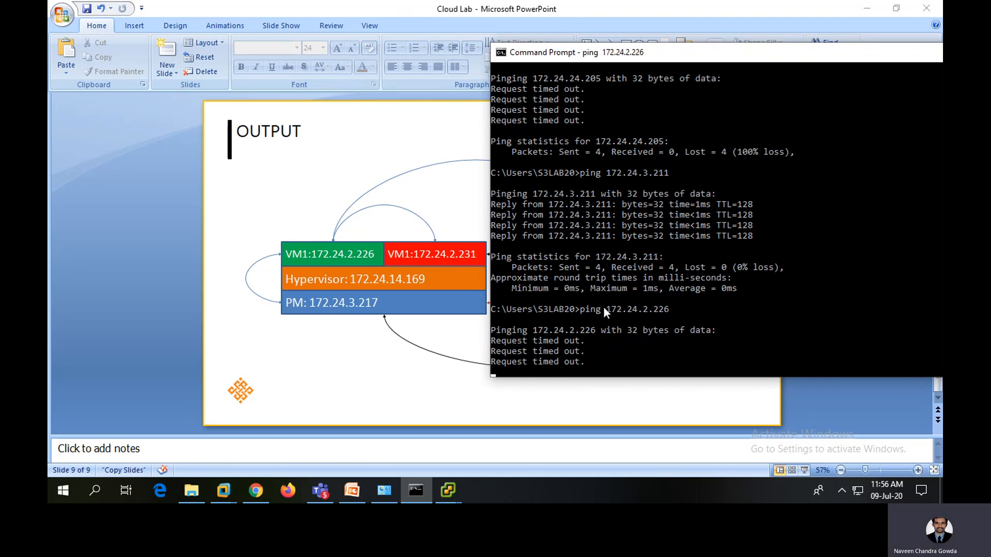
pyautogui.moveTo(609, 310); pyautogui.dragTo(670, 310)
pyautogui.click(670, 311)
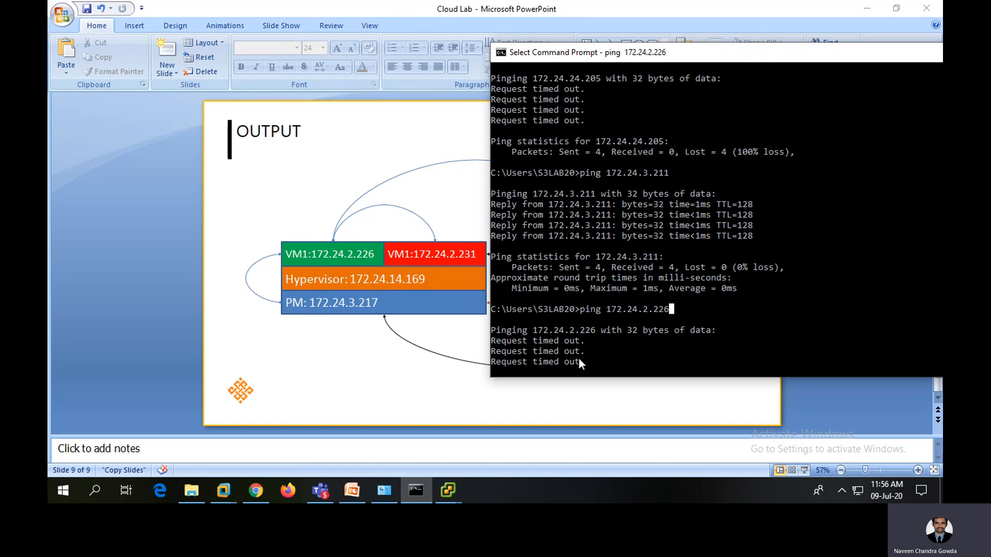
# - Switch to the Winxp1 console in vSphere Client and check the IP address in its ipconfig output
pyautogui.click(320, 490)
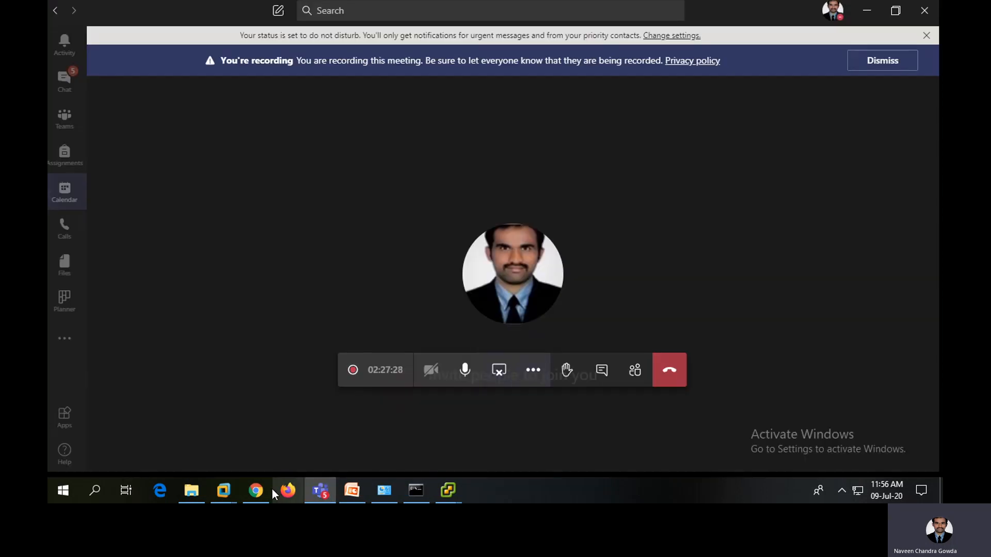
pyautogui.moveTo(435, 490)
pyautogui.click(330, 434)
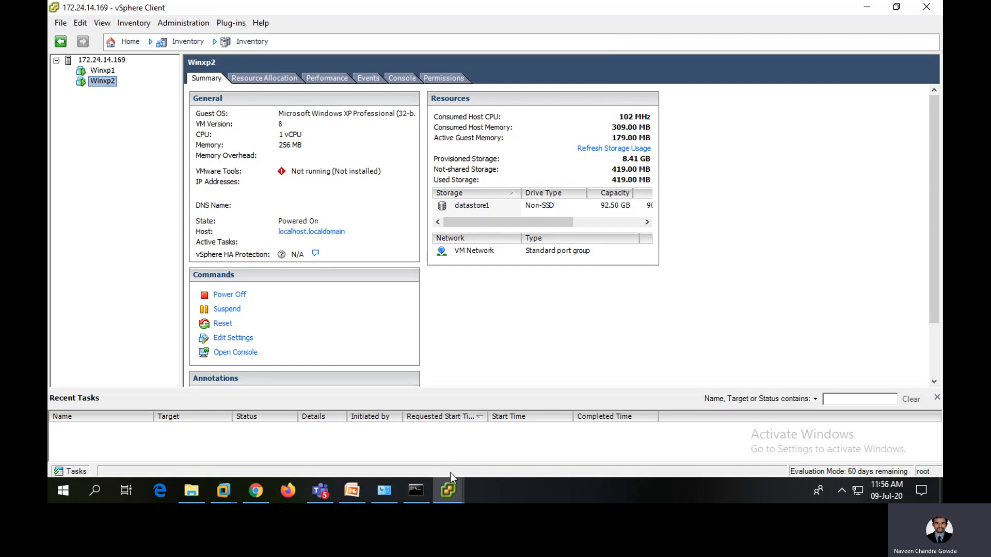
pyautogui.click(489, 426)
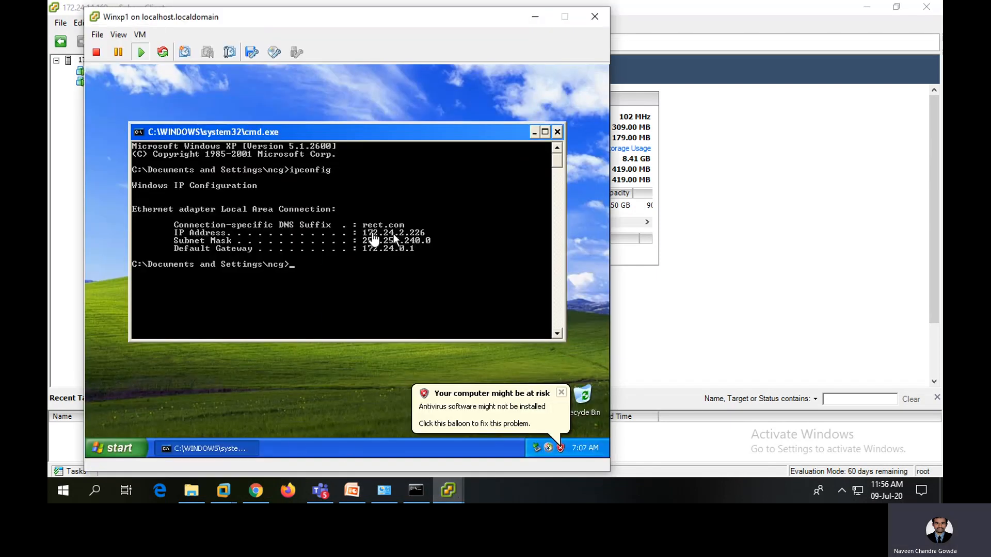
pyautogui.click(396, 240)
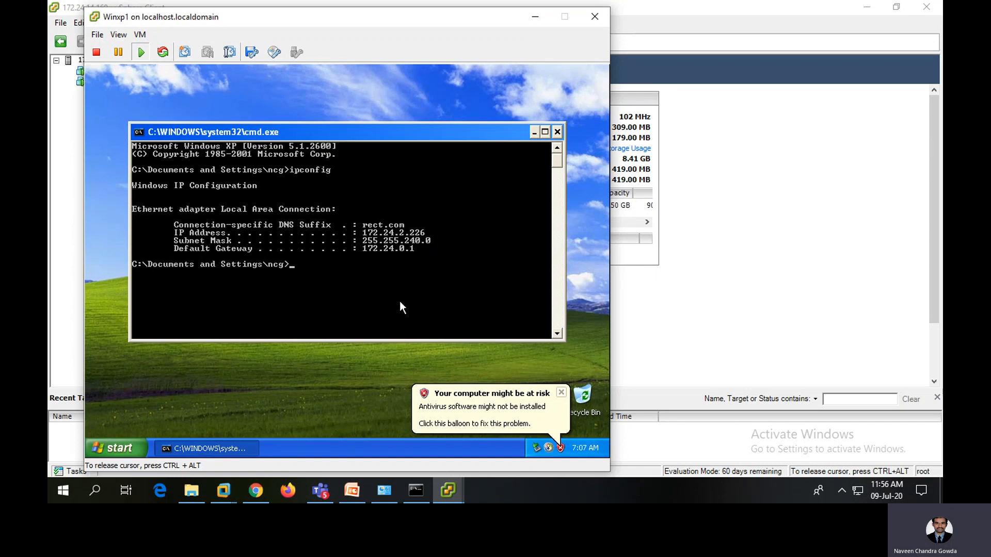
pyautogui.hotkey('ctrl', 'alt')
# - Switch to PowerPoint, restore its window to a smaller size and place the OUTPUT slide beside the Winxp1 console
pyautogui.click(352, 490)
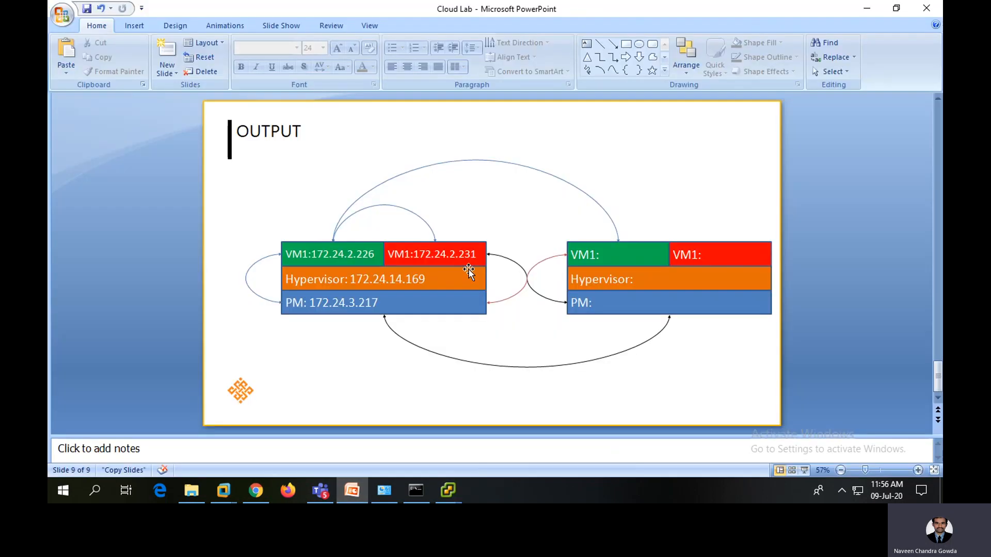
pyautogui.doubleClick(752, 10)
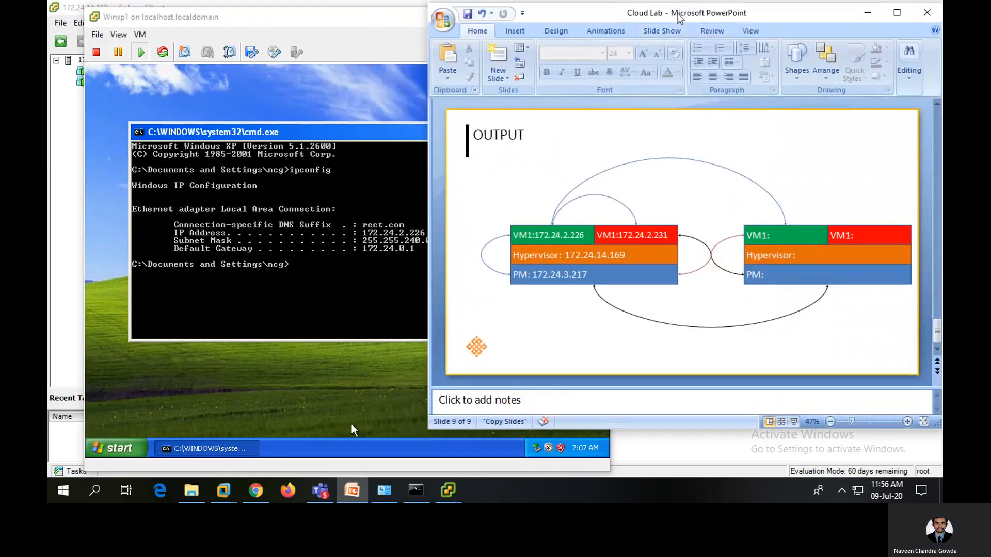
pyautogui.moveTo(676, 14); pyautogui.dragTo(701, 15)
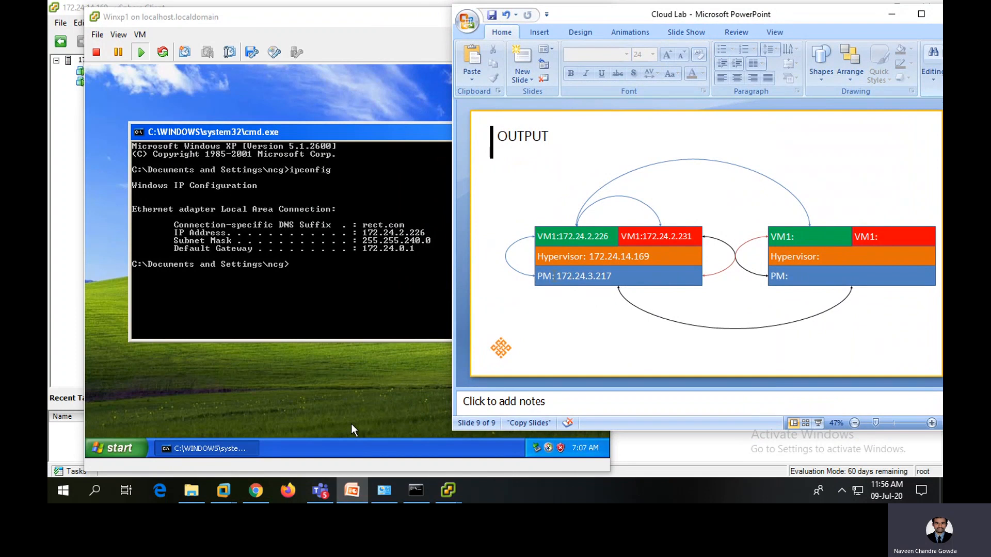
# - Review the host's ping of 172.24.2.226 in Command Prompt, then minimize that window
pyautogui.click(416, 491)
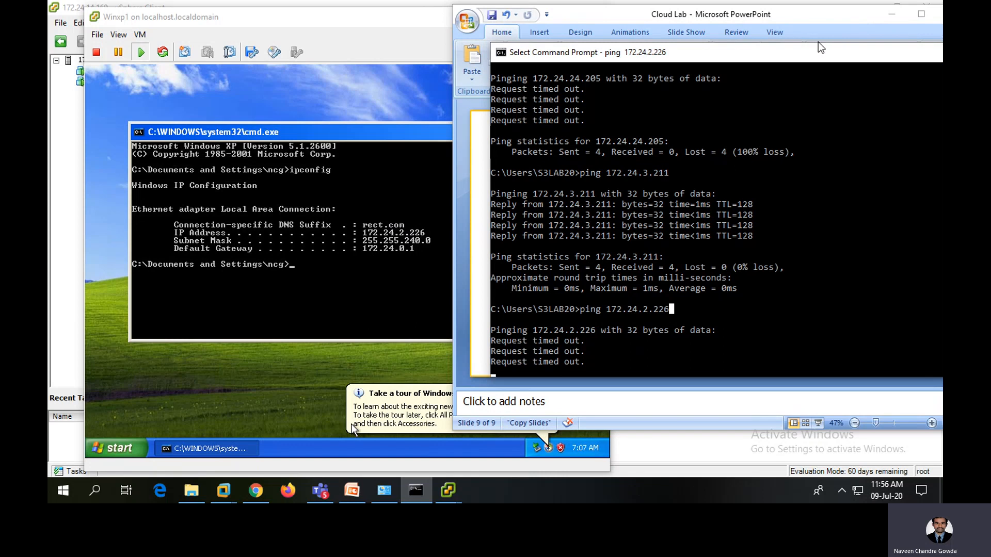
pyautogui.moveTo(778, 61); pyautogui.dragTo(586, 89)
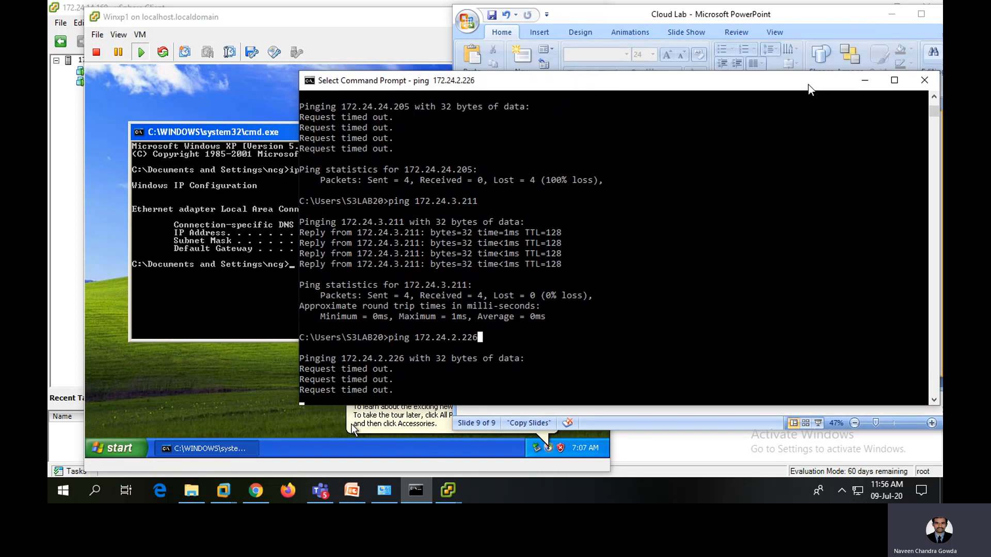
pyautogui.click(867, 81)
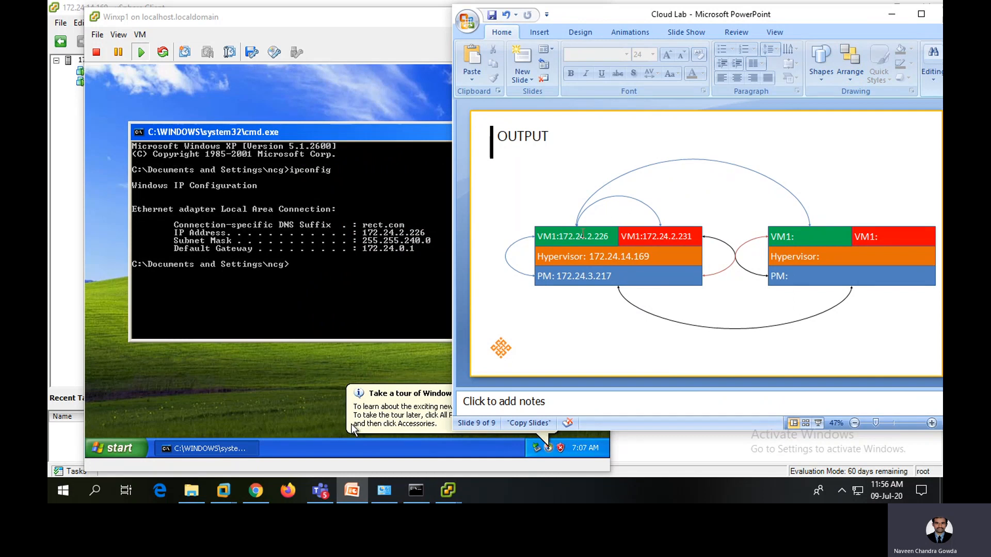
# - Move the Winxp1 console window away from PowerPoint to uncover the first machine's address boxes on the slide
pyautogui.click(292, 265)
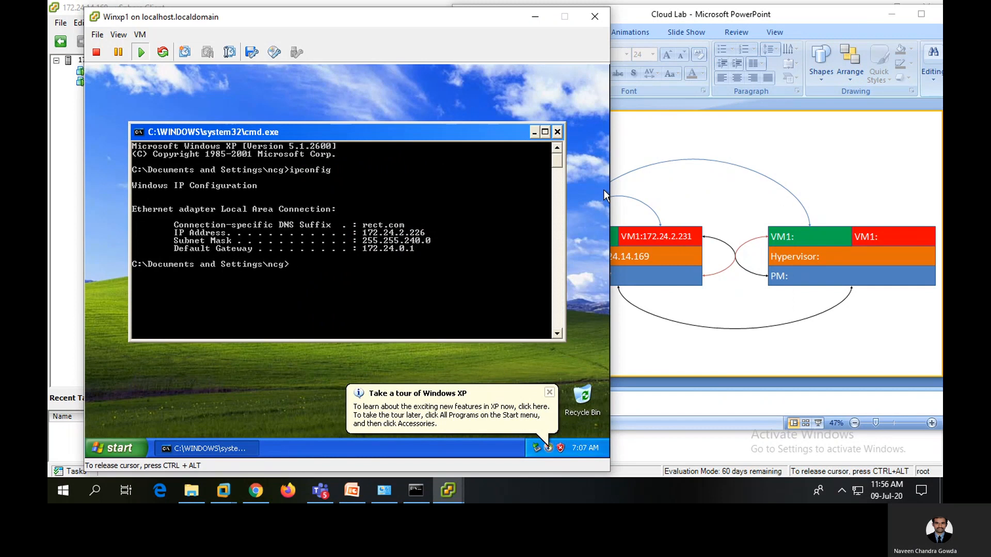
pyautogui.hotkey('ctrl', 'alt')
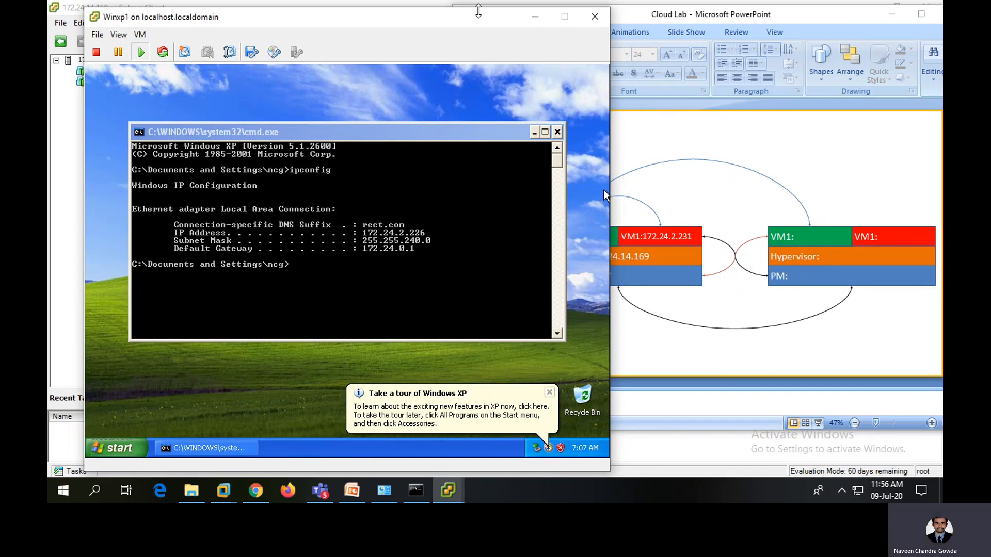
pyautogui.moveTo(459, 20); pyautogui.dragTo(390, 17)
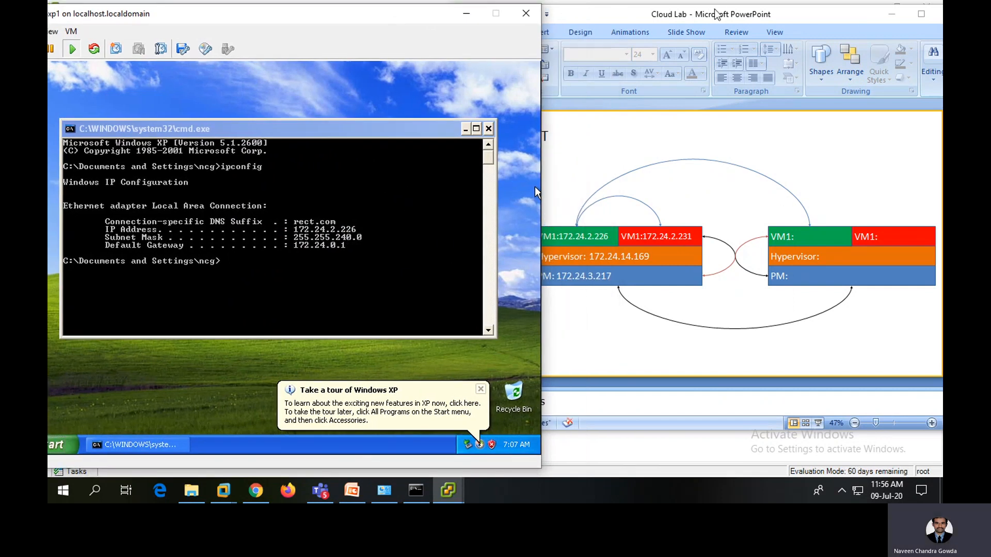